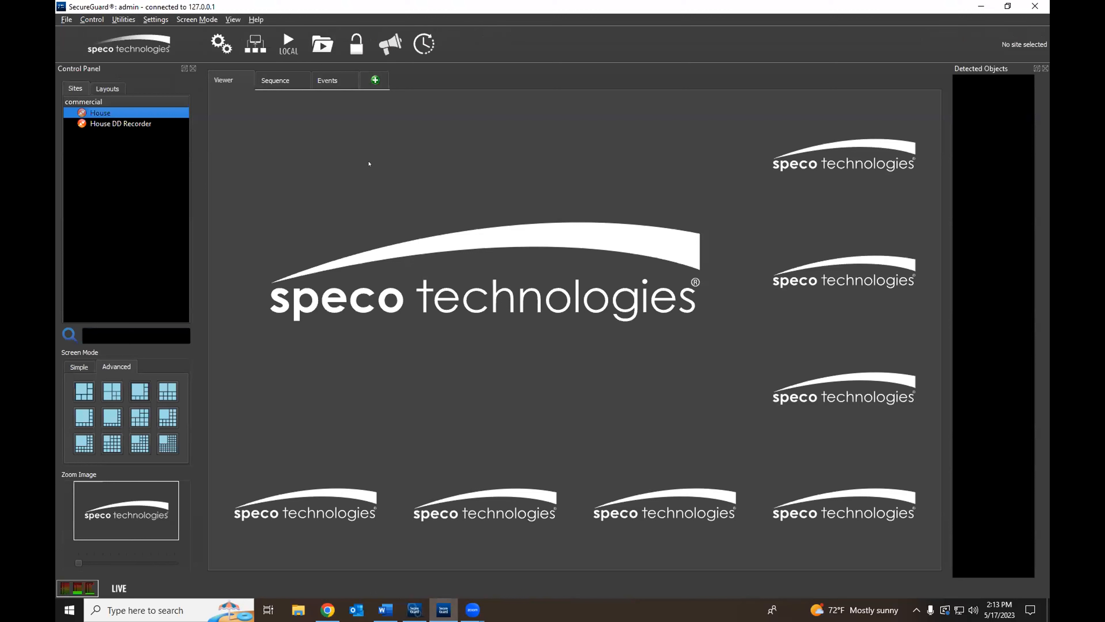
Step: Check House DD Recorder's site options, then minimize the live viewer to reveal the empty Sites page
right_click(109, 122)
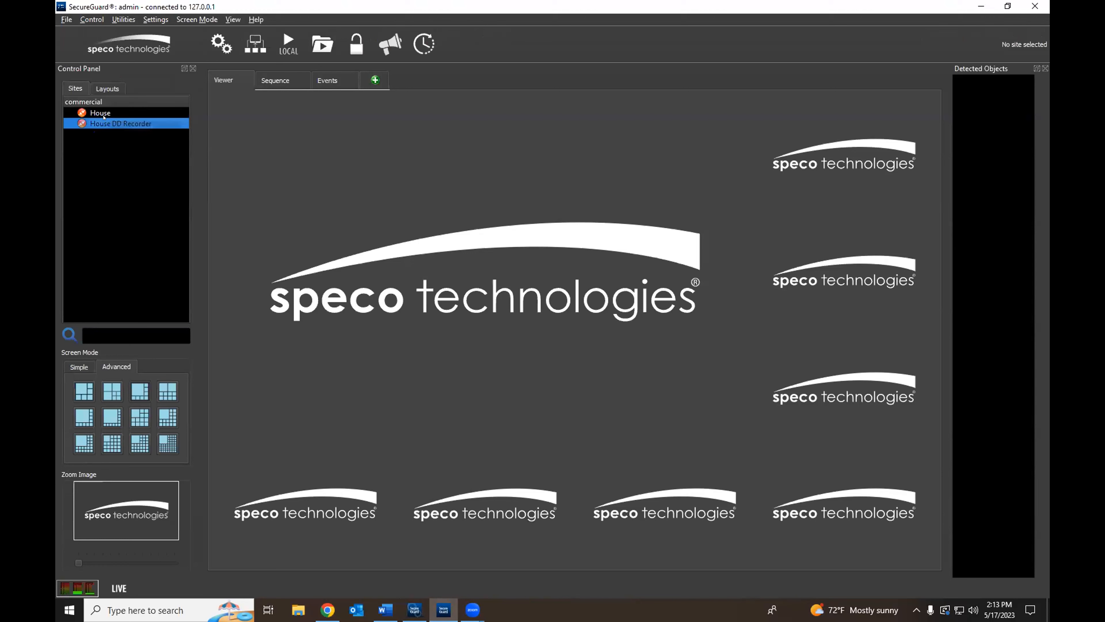
click(121, 131)
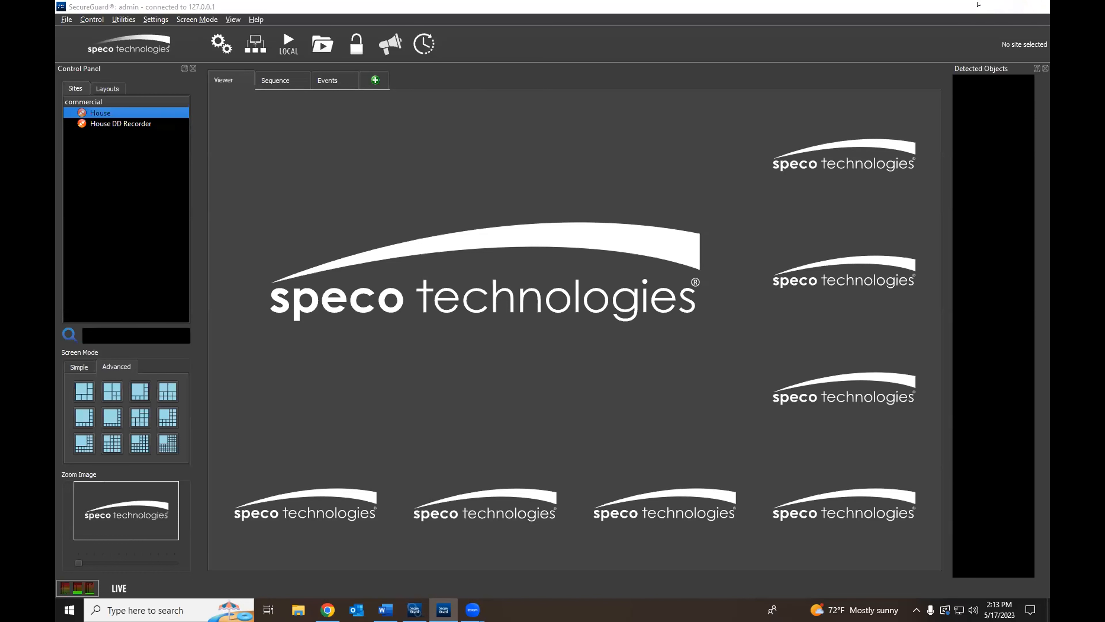
click(980, 6)
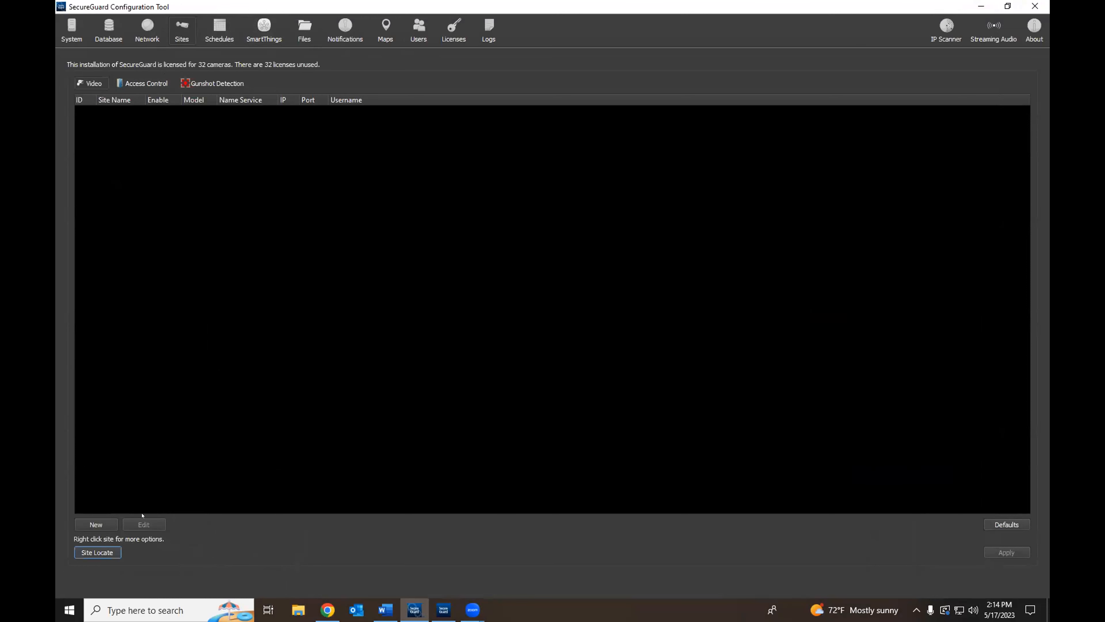
Step: Drop the manual new-site setup and run Site Locate, finding House DD Recorder and House
click(105, 524)
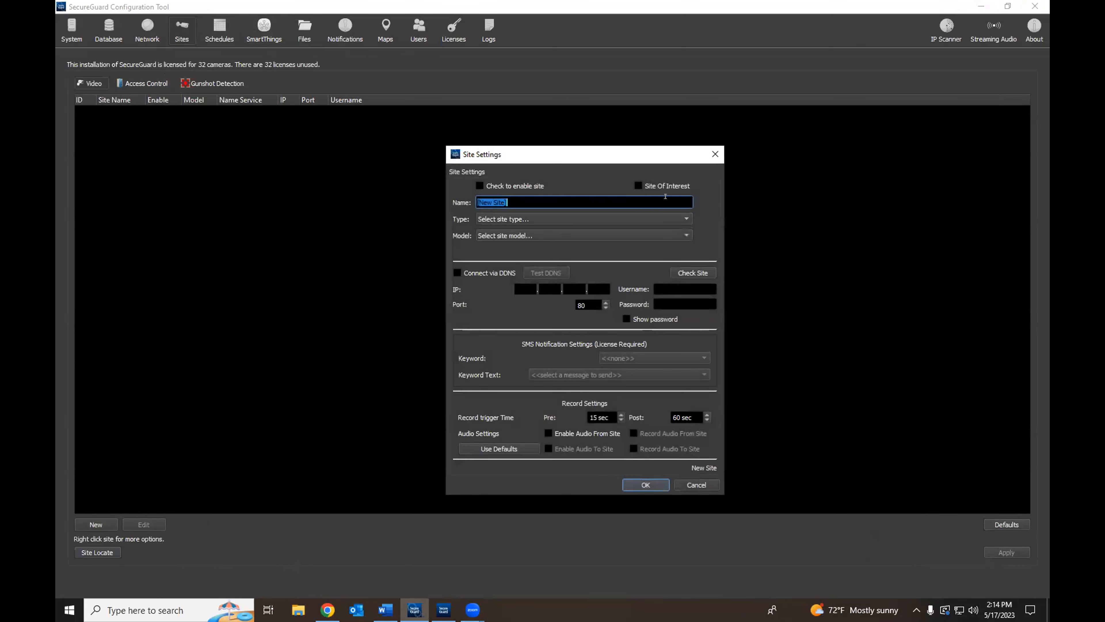
click(715, 154)
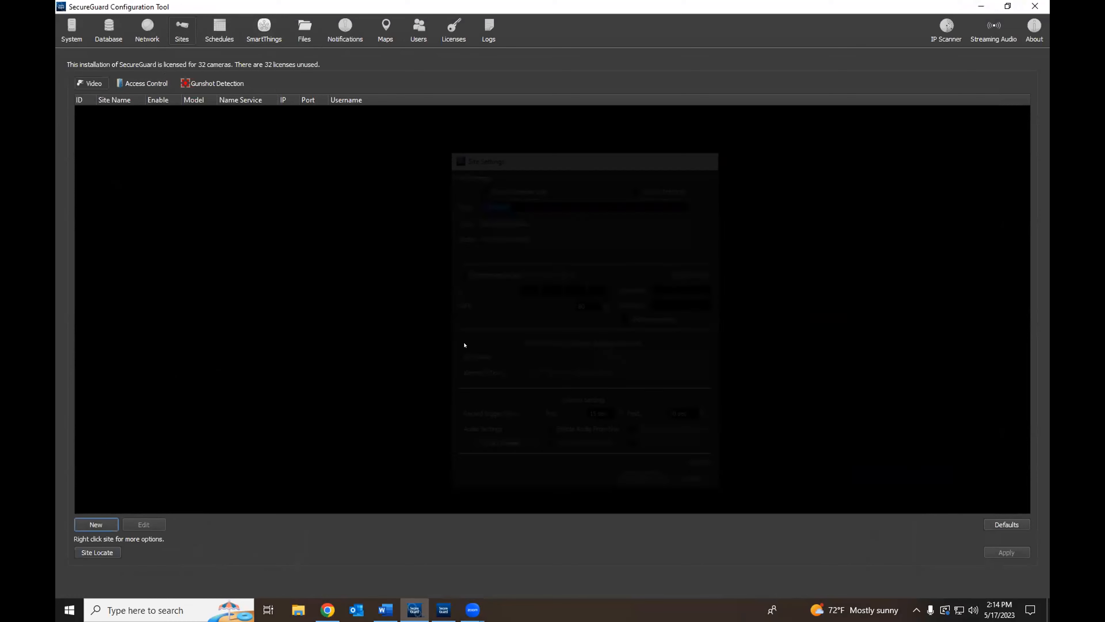
click(105, 553)
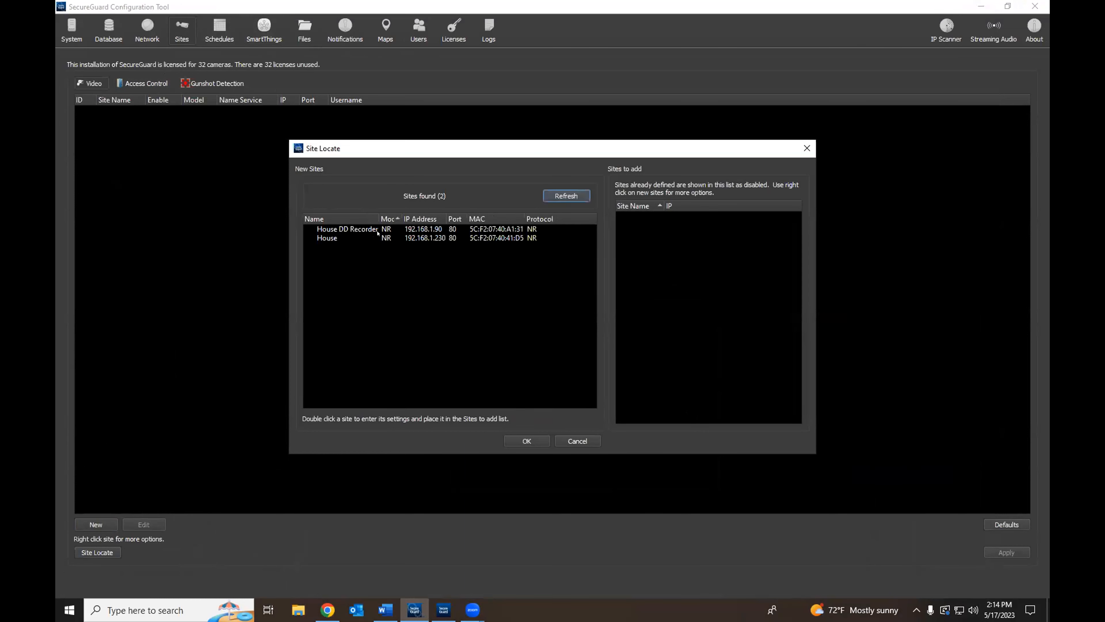
Step: Open Site Settings for the located House DD Recorder at 192.168.1.90
click(359, 229)
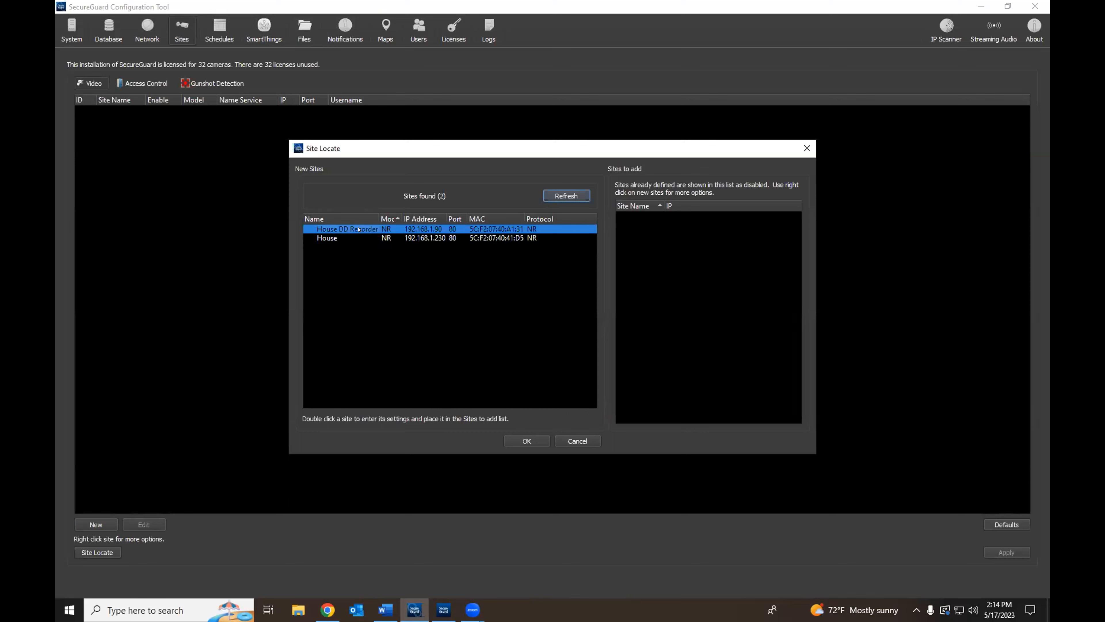
double_click(360, 224)
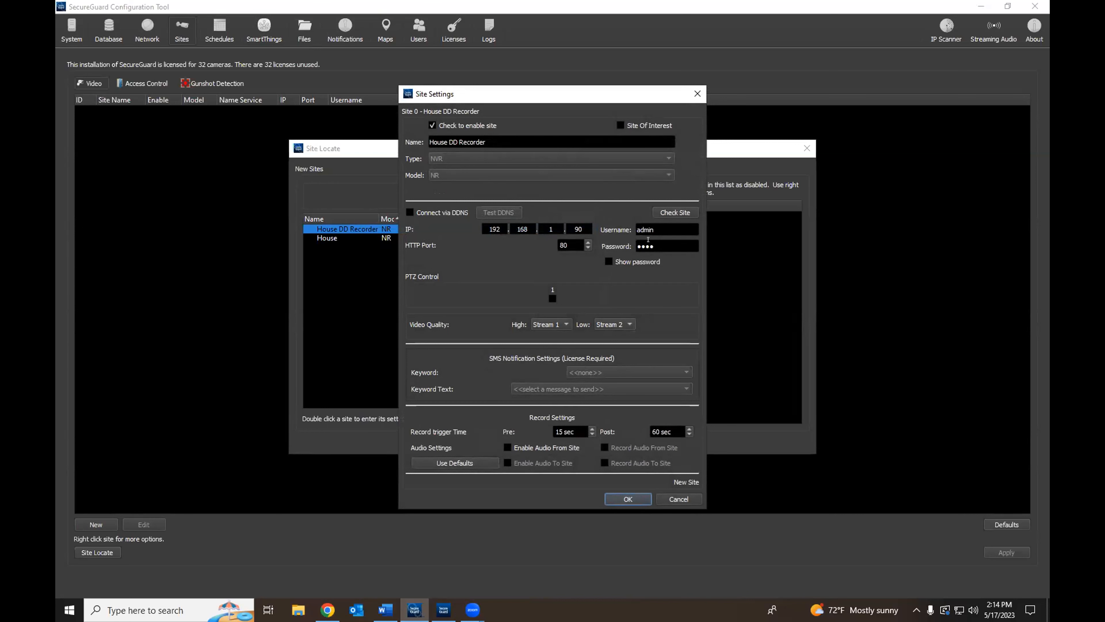
Step: Enter the recorder password, verify the connection, and fix the local channel count to 8
key(Tab)
text(************)
click(673, 212)
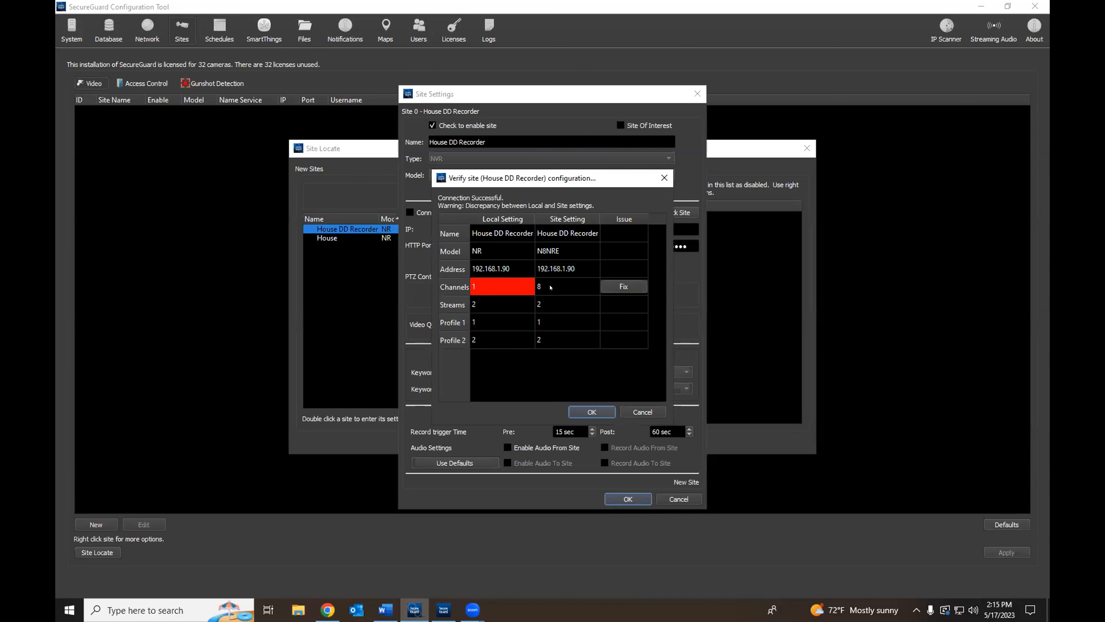
click(616, 287)
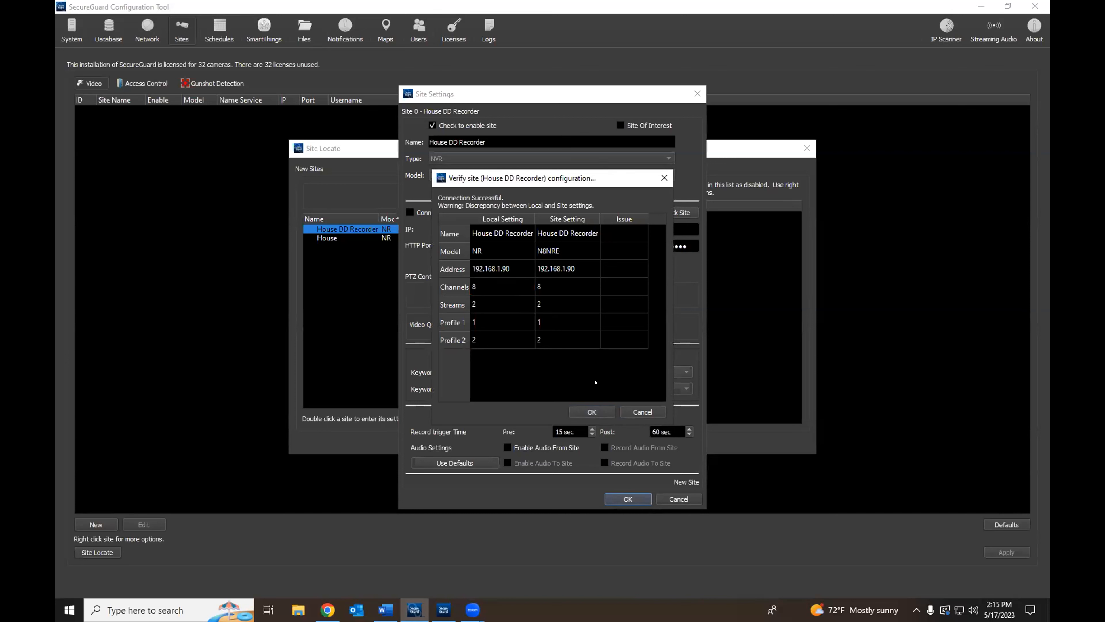
click(592, 411)
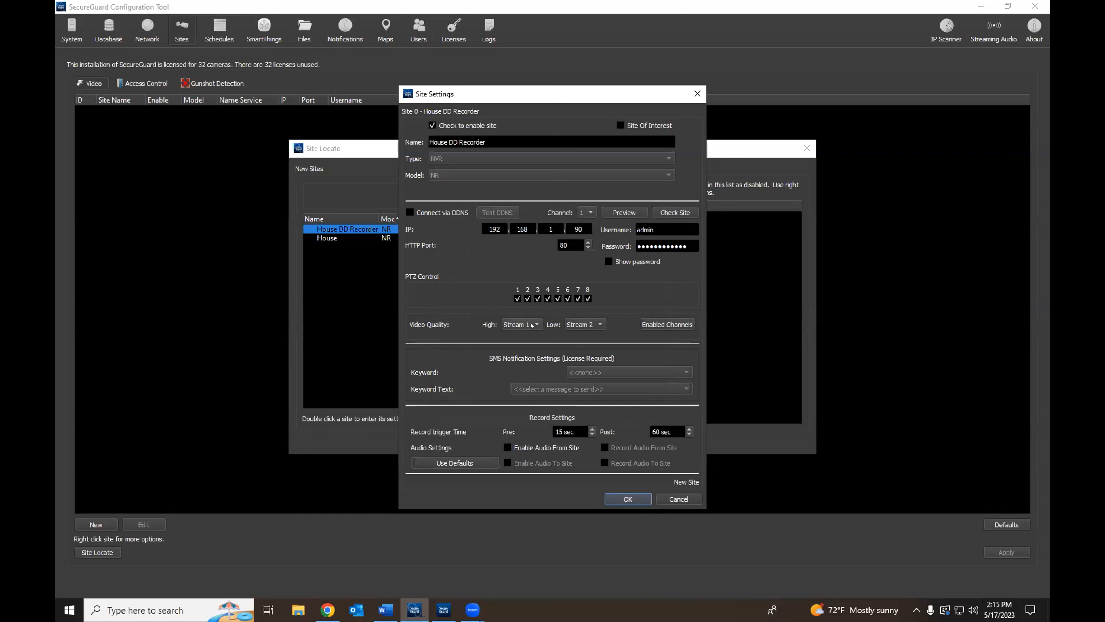
Step: Keep Stream 2 for low quality and enable audio both from and to House DD Recorder
click(576, 324)
click(576, 324)
click(505, 449)
click(505, 459)
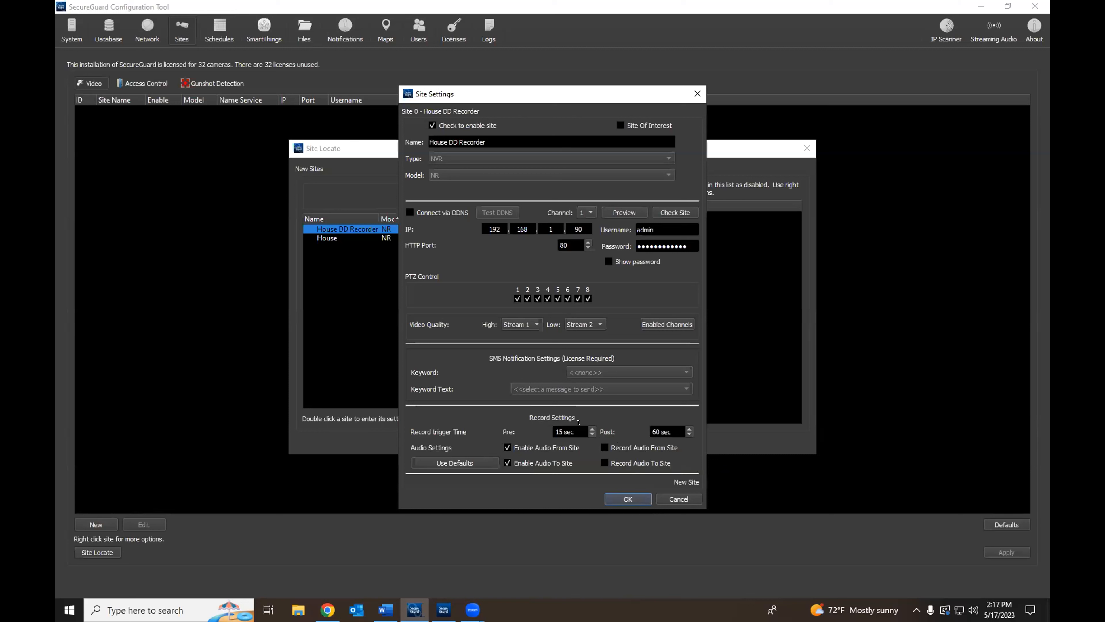
Step: Reduce the pre- and post-record trigger times and save House DD Recorder's site settings
scroll(590, 430, down, 8)
scroll(589, 430, down, 4)
click(684, 437)
scroll(684, 436, down, 11)
scroll(684, 432, down, 15)
scroll(684, 432, down, 12)
click(627, 498)
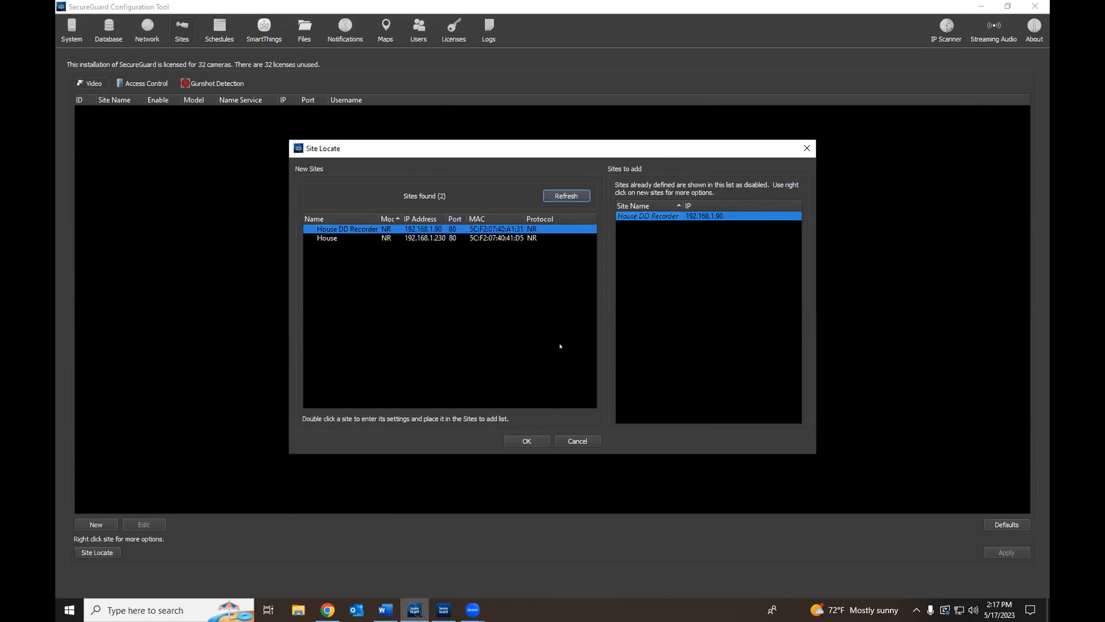
Step: Add House DD Recorder to the site list, apply the changes, and confirm stopping the system service
click(527, 440)
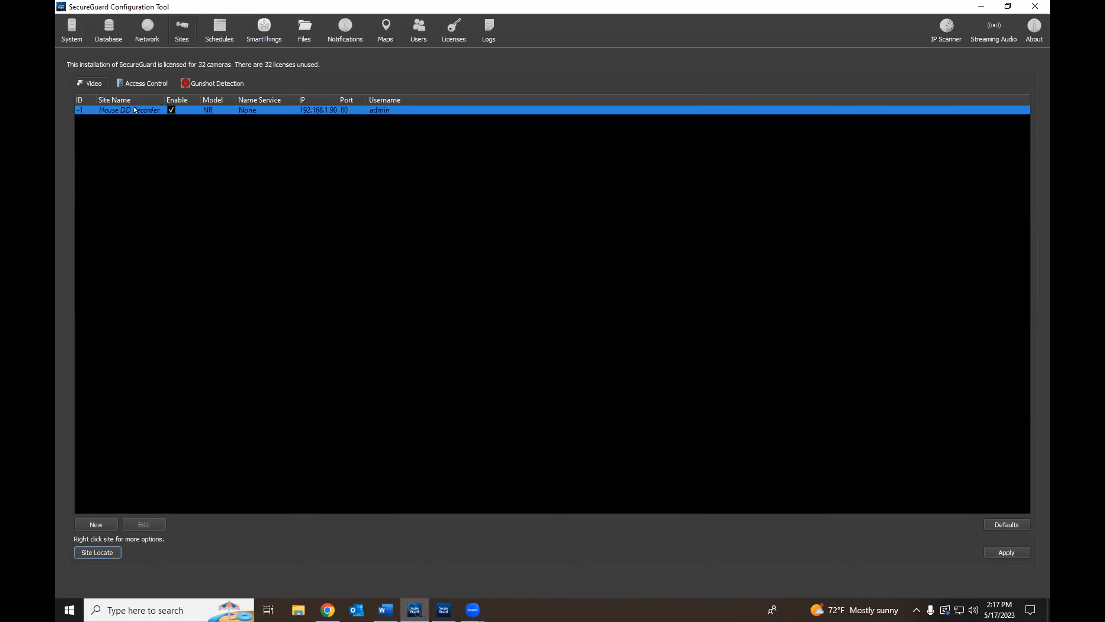
mouse_move(135, 110)
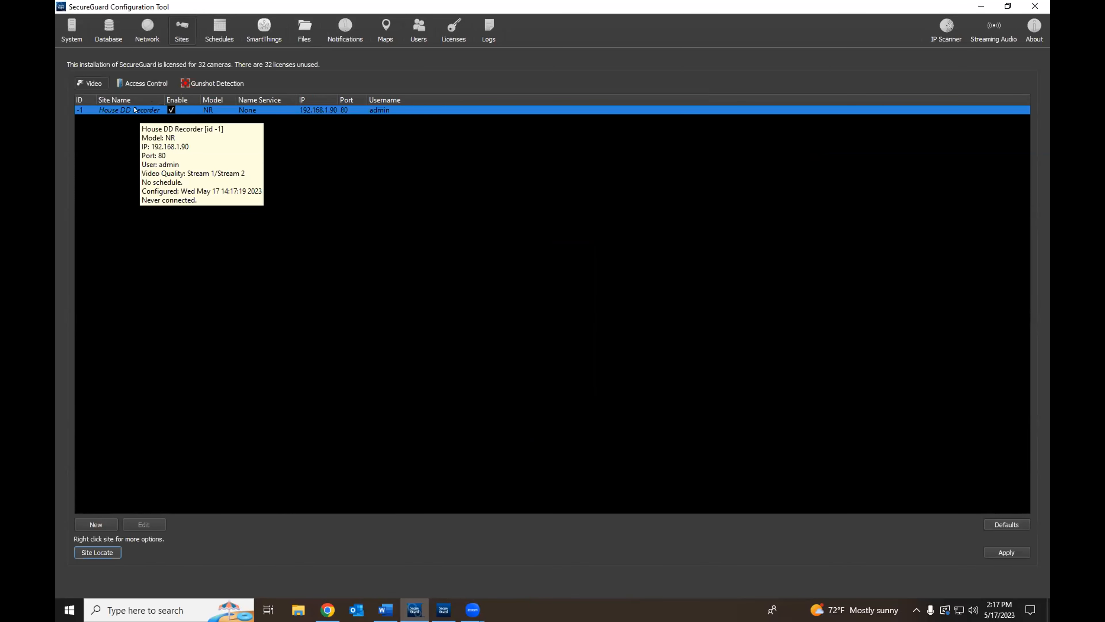
click(59, 40)
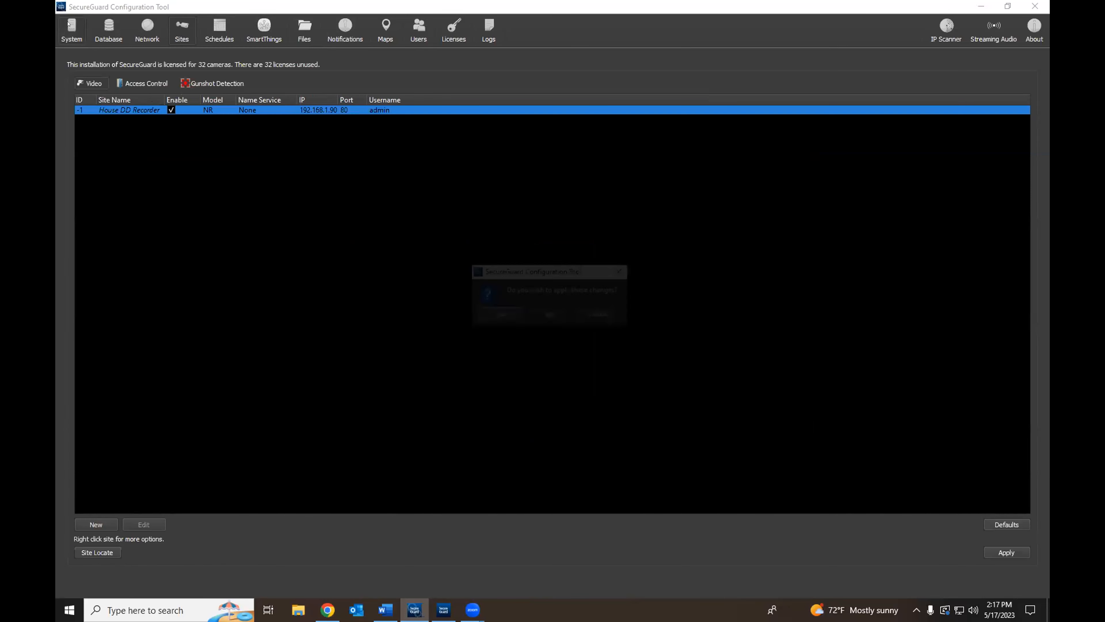
click(503, 316)
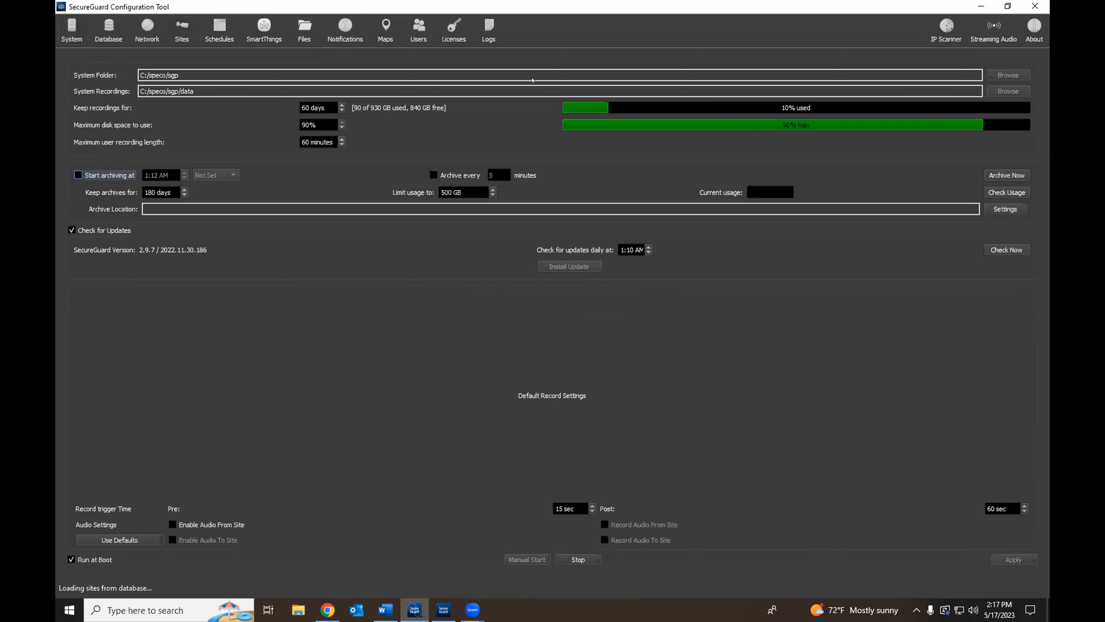
click(578, 559)
click(580, 318)
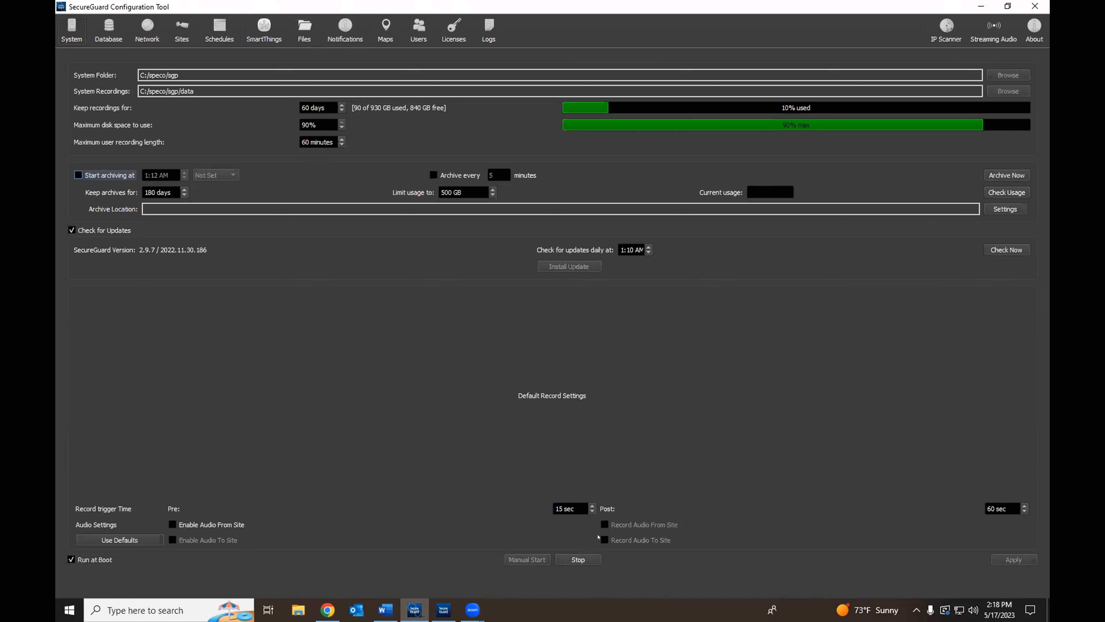
click(181, 30)
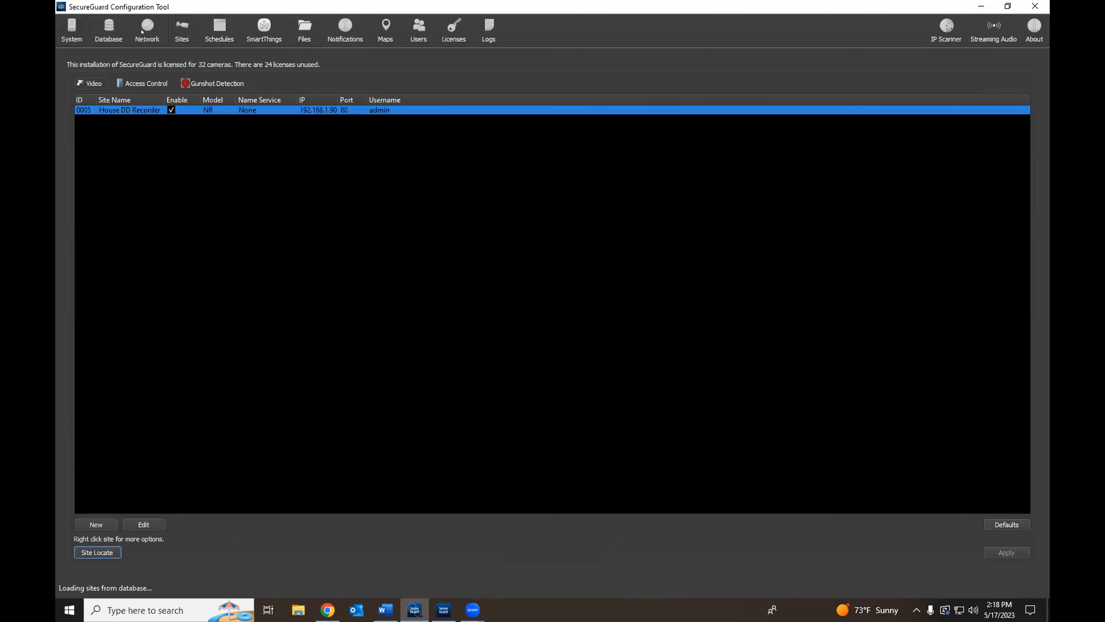
Step: Open the System page showing 60-day retention, 90% disk limit and 60-minute recording length
click(72, 29)
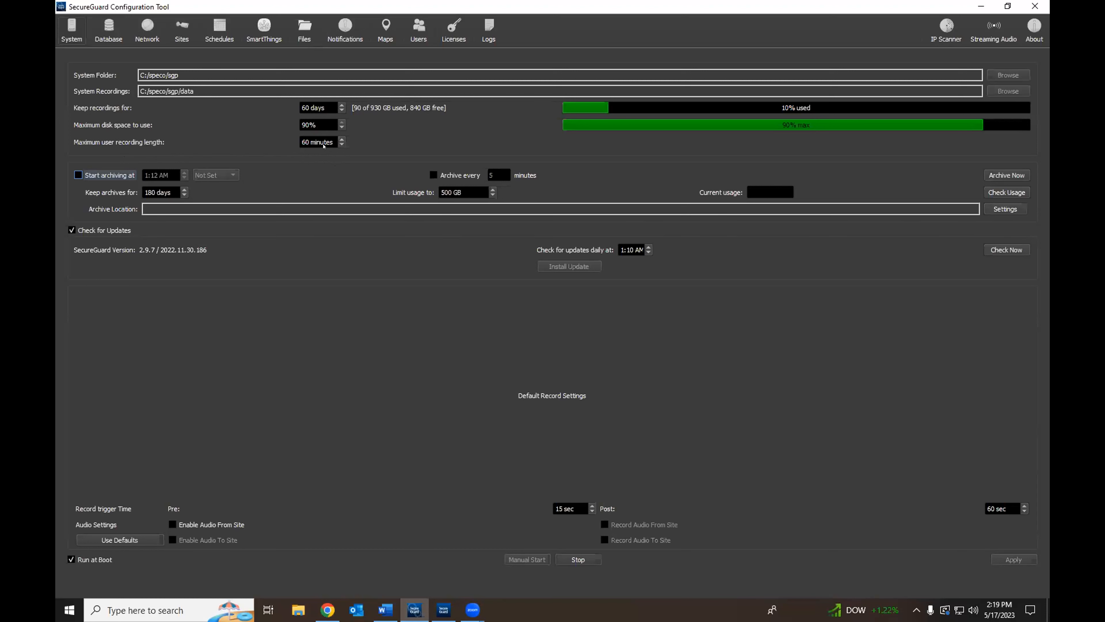
click(341, 145)
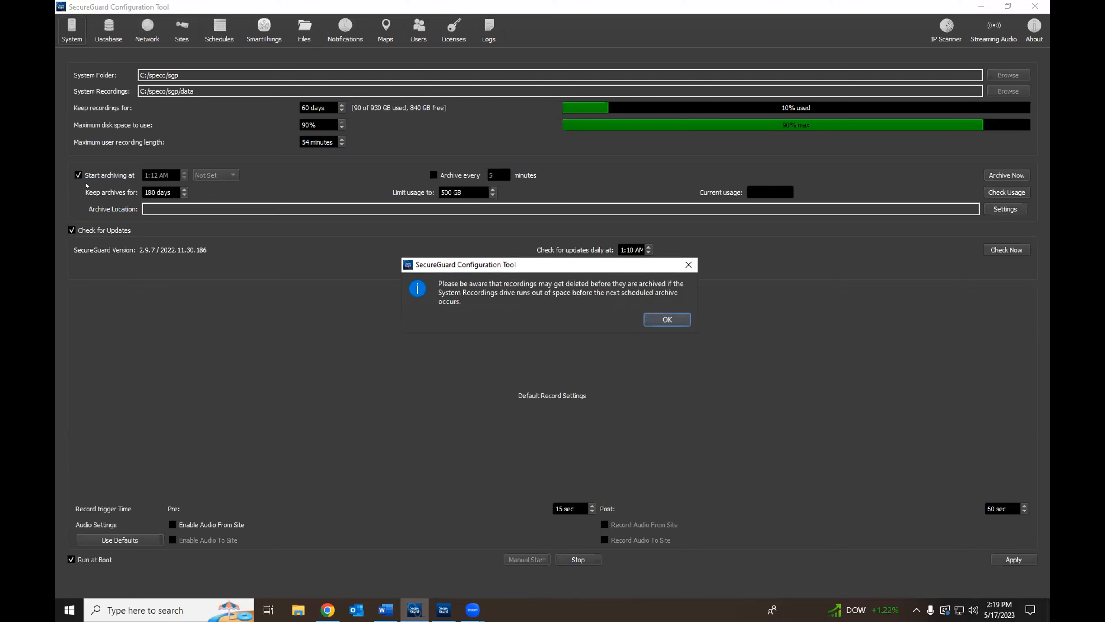
click(688, 265)
click(116, 176)
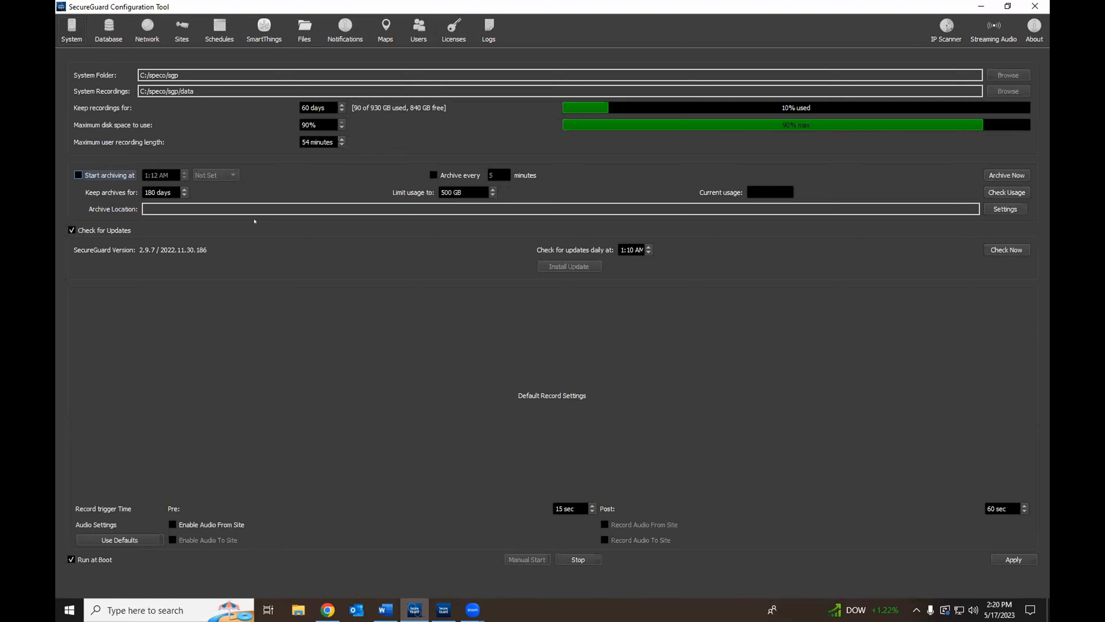
Step: Turn on default audio from and to sites and record audio in both directions
click(70, 230)
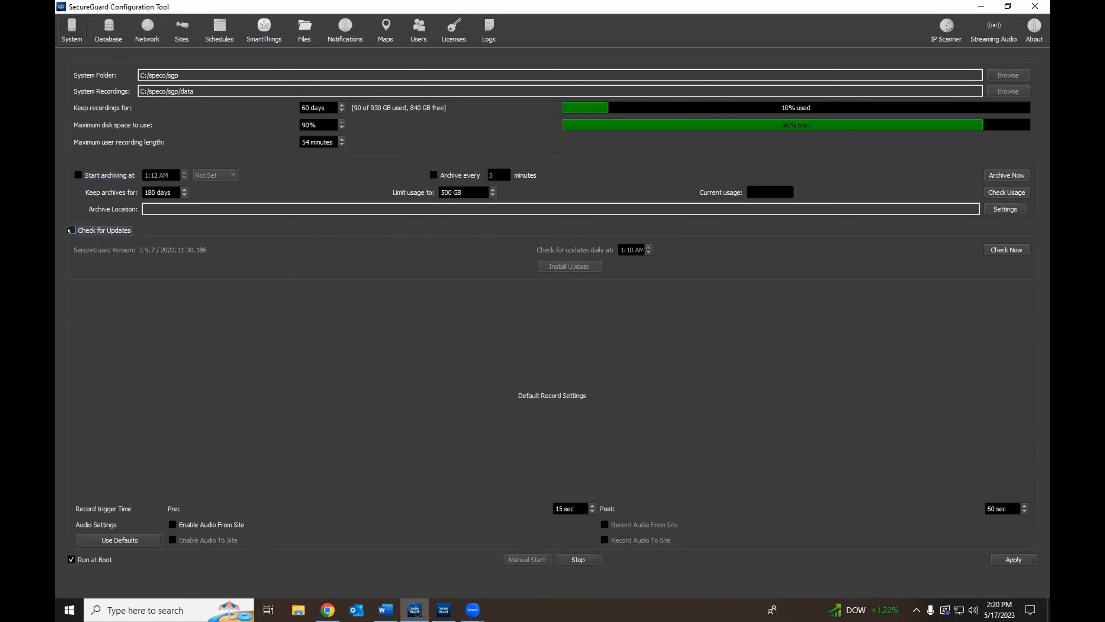
click(71, 230)
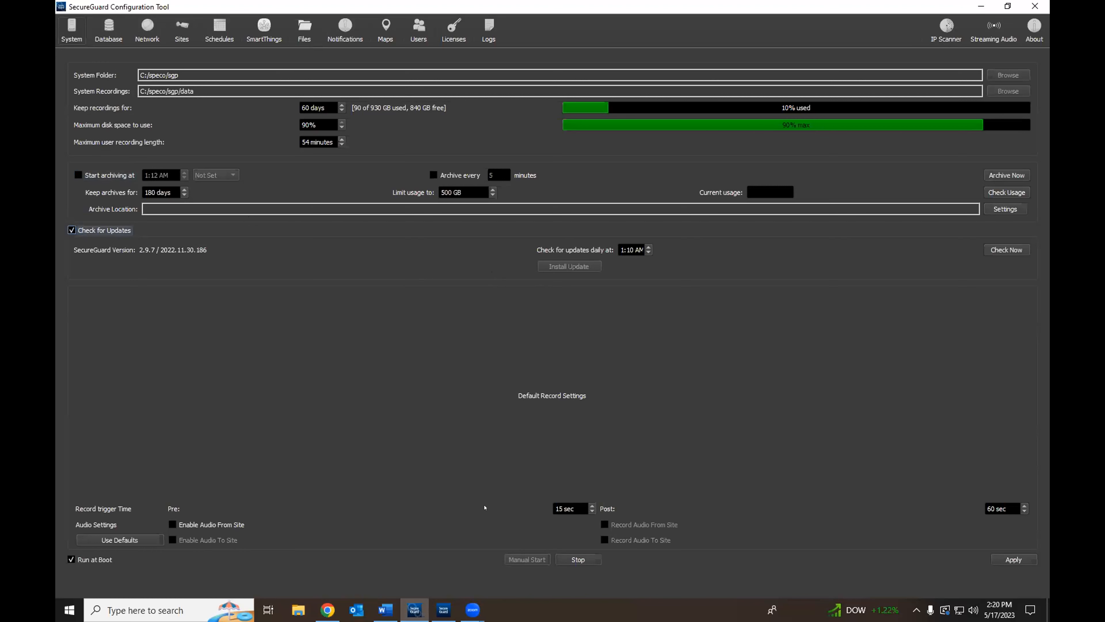
click(171, 524)
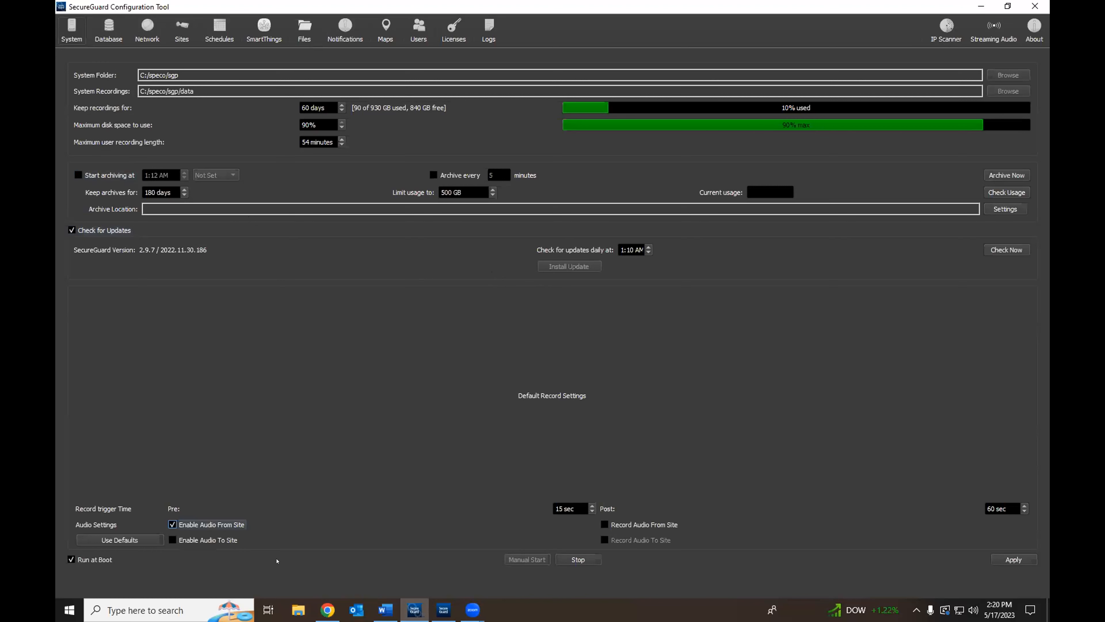
click(173, 540)
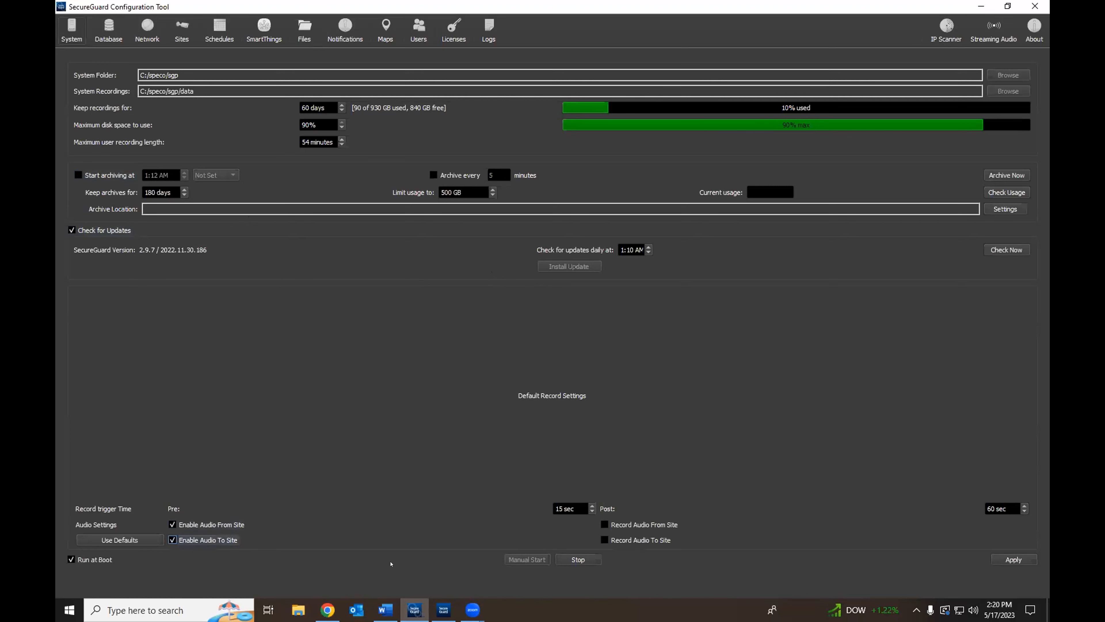
click(605, 525)
click(603, 540)
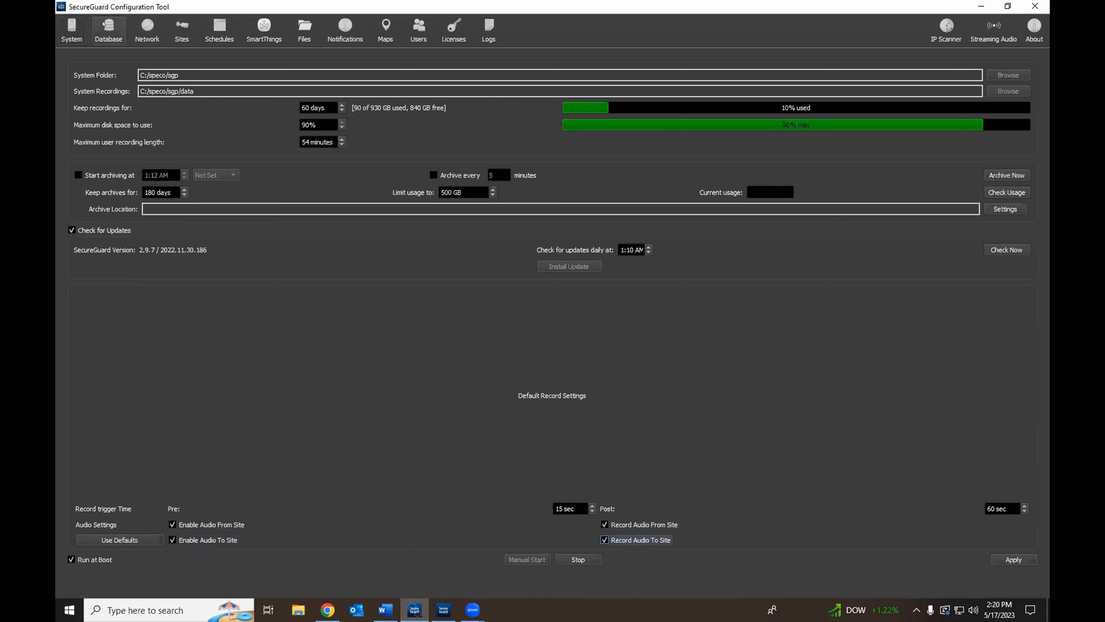
click(123, 43)
Step: Apply the default audio settings, then move from the Database page to network settings
click(540, 308)
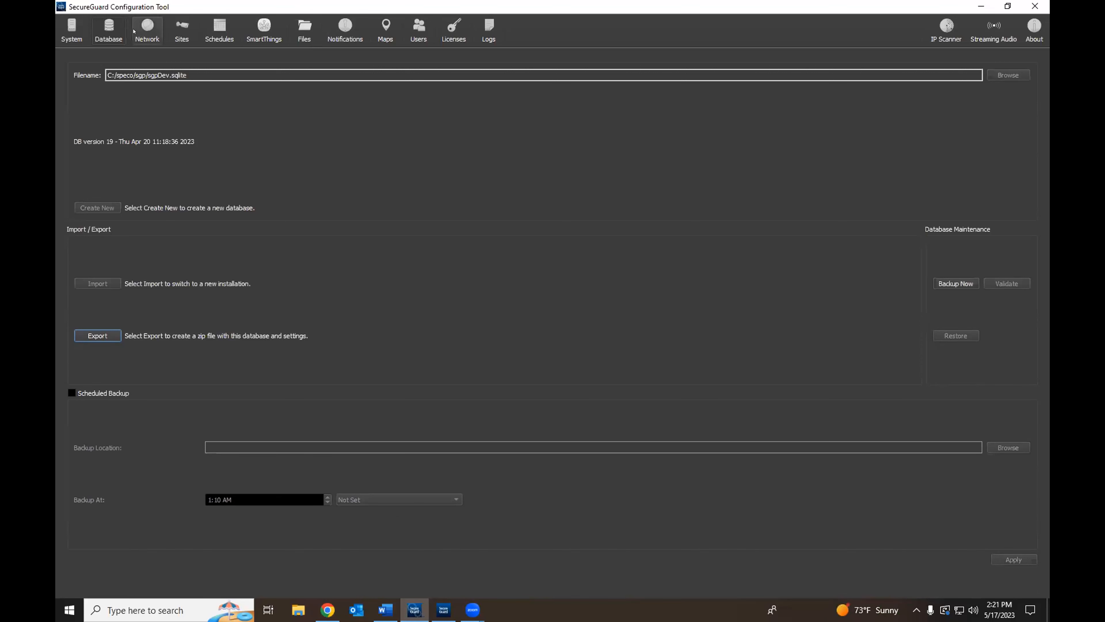
click(147, 28)
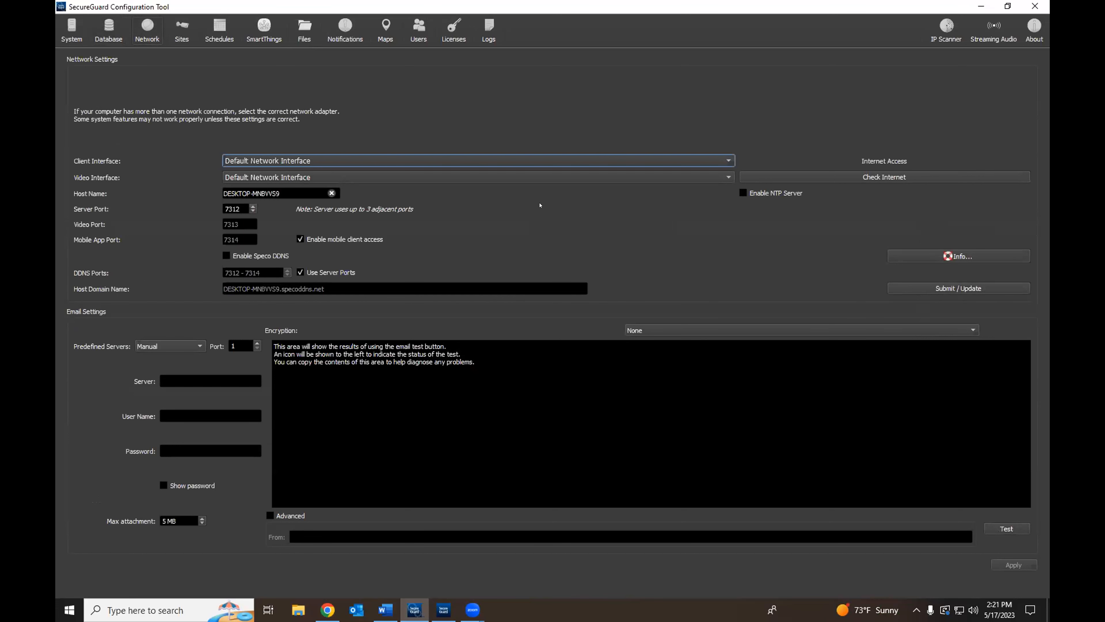
Step: Leave the Network page (ports 7312/7313/7314) for the configured sites list
click(173, 30)
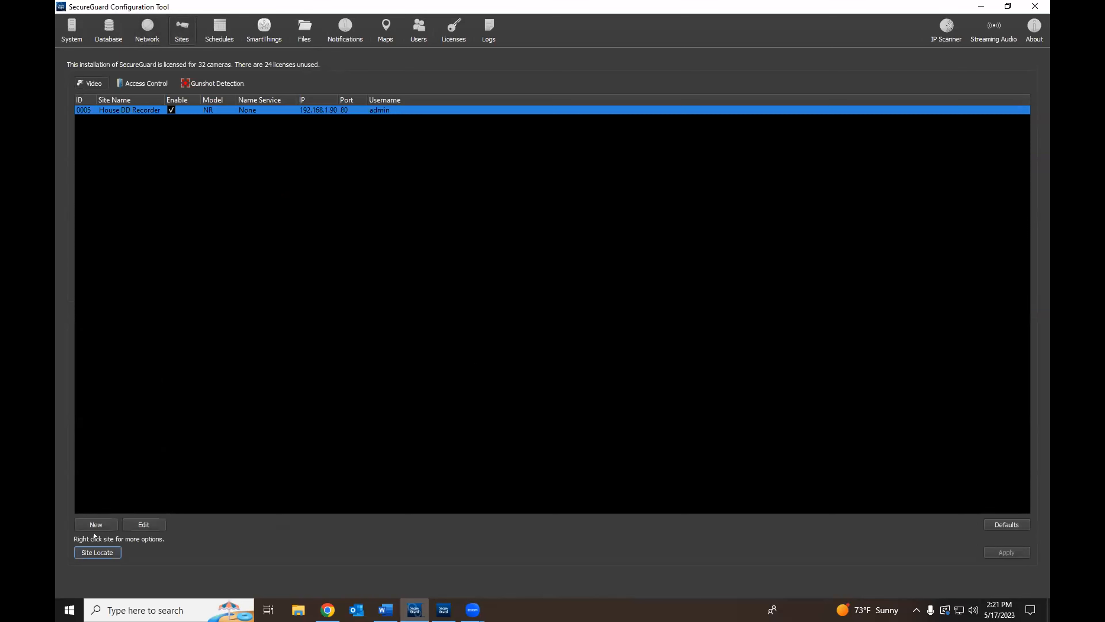
Step: Close the running site search and stop the server services from the System page
click(97, 552)
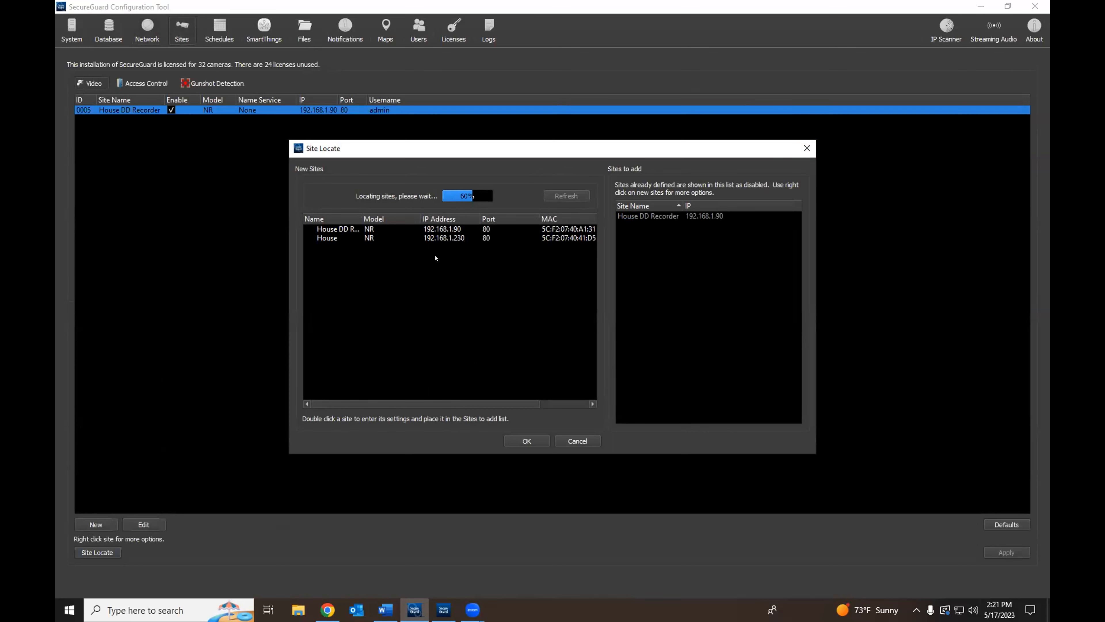
click(577, 441)
click(74, 30)
click(575, 559)
click(565, 318)
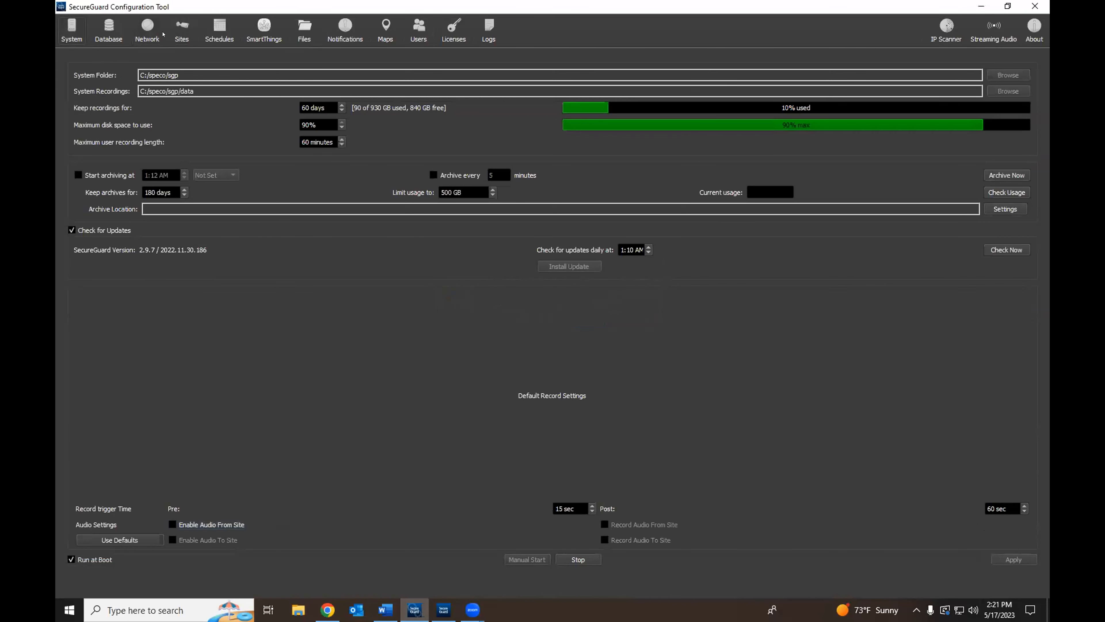
Step: Rescan the network and open Site Settings for the House recorder at 192.168.1.230
click(180, 34)
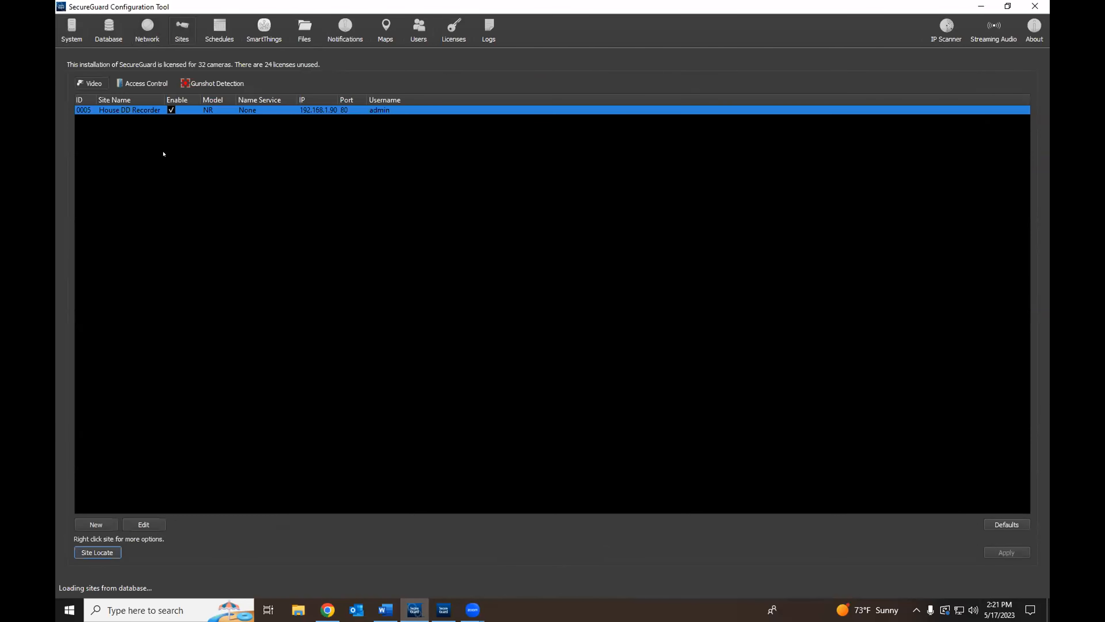
click(96, 552)
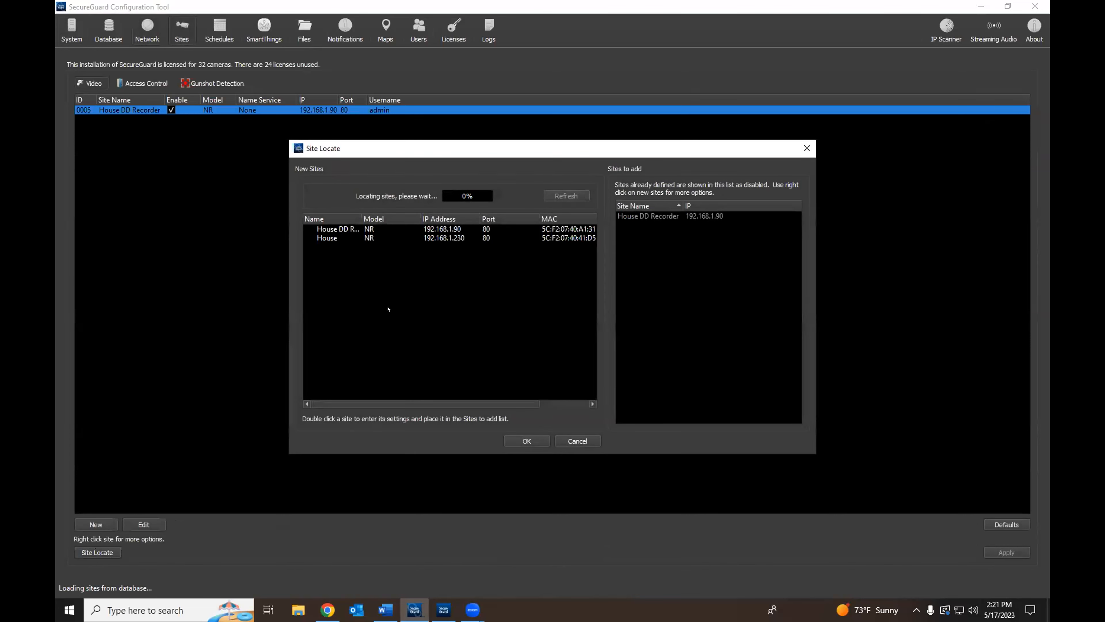
click(438, 232)
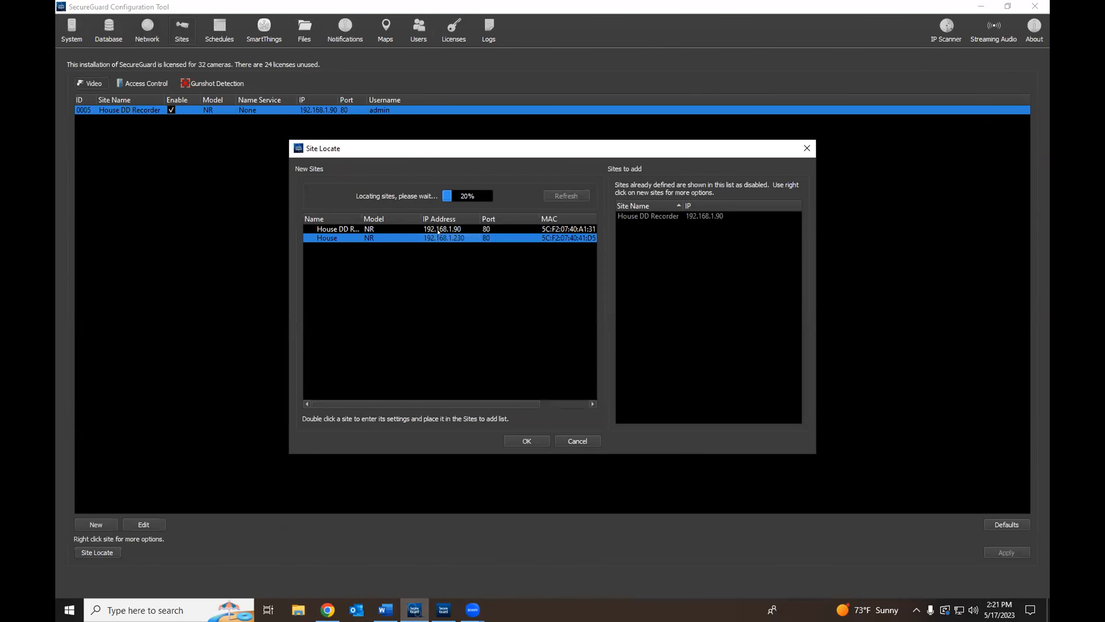
double_click(438, 235)
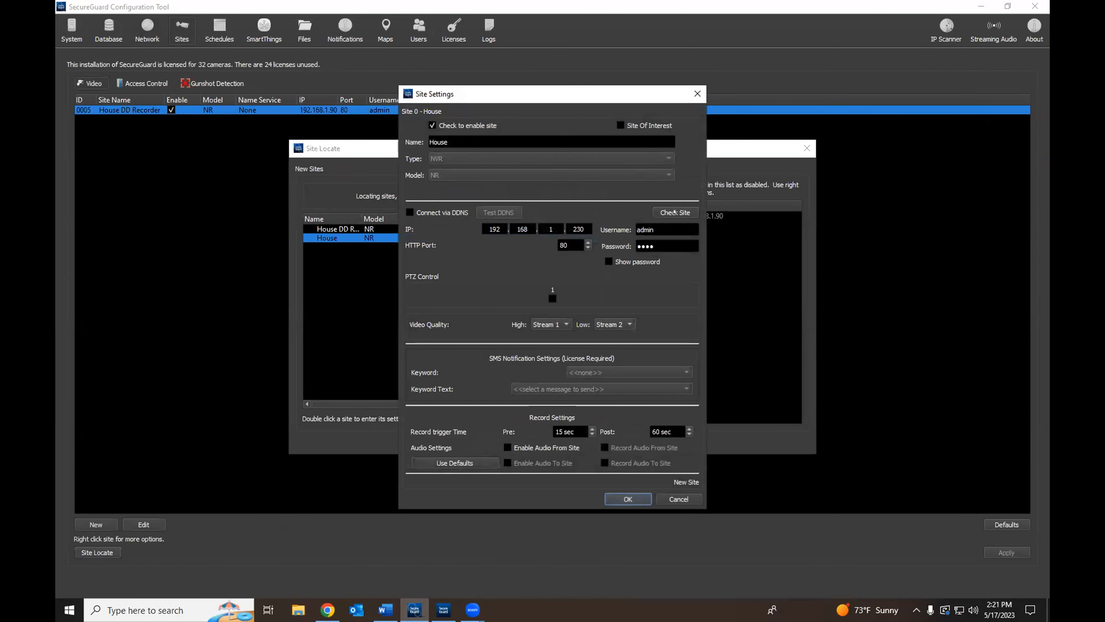
Step: Replace the House site's password, verify it, and check the connection to the recorder
double_click(646, 242)
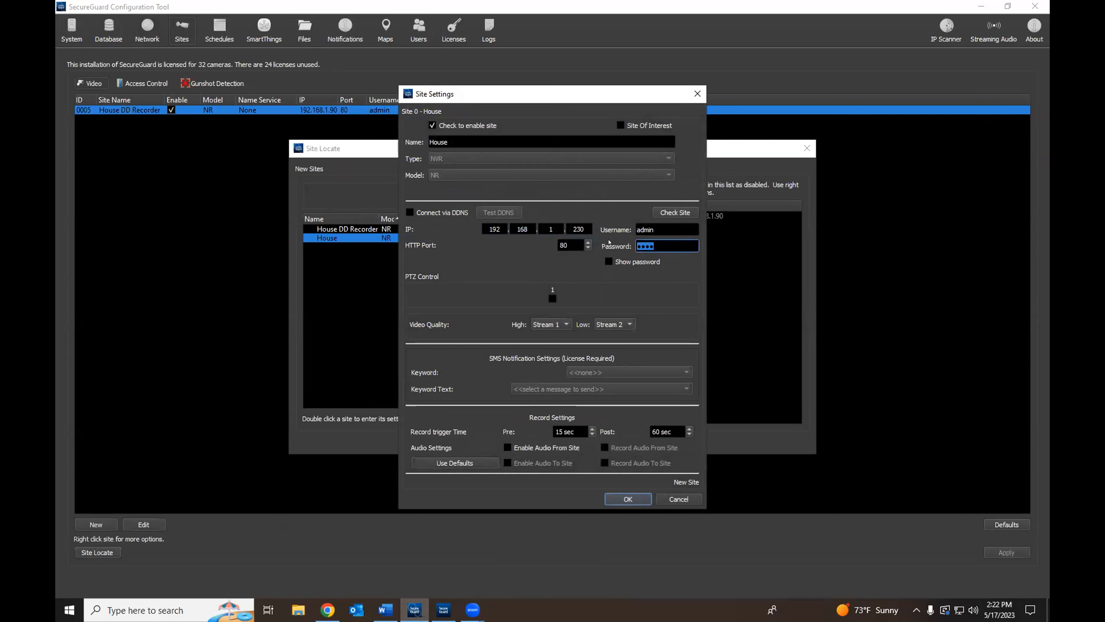
text(************)
click(611, 261)
click(611, 262)
click(679, 212)
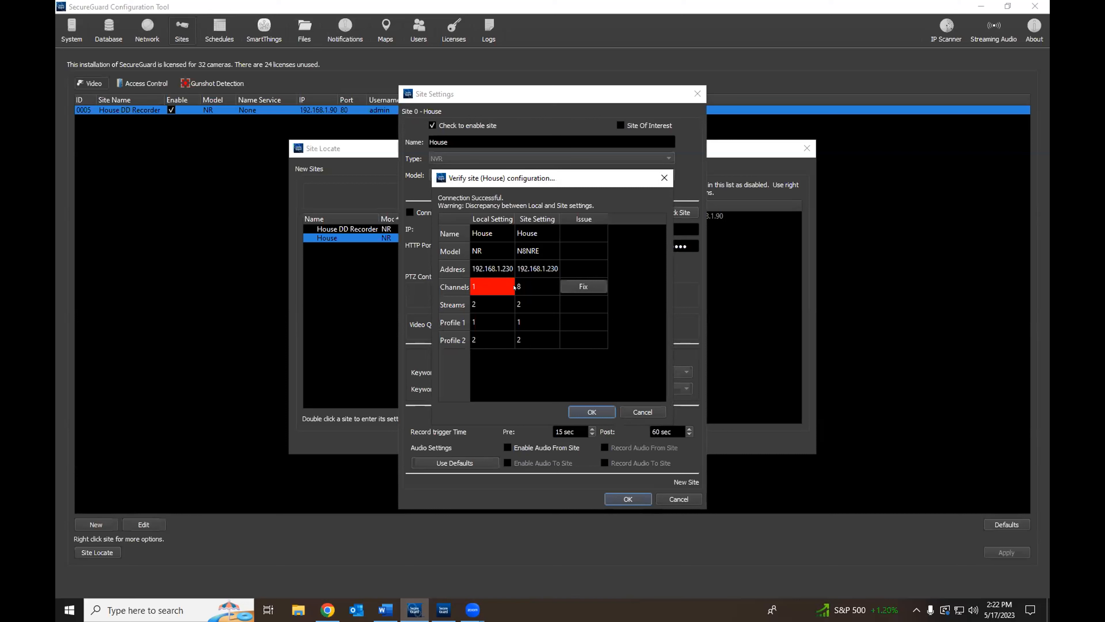
Step: Correct the channel count to 8 and enable PTZ on the channels
click(584, 286)
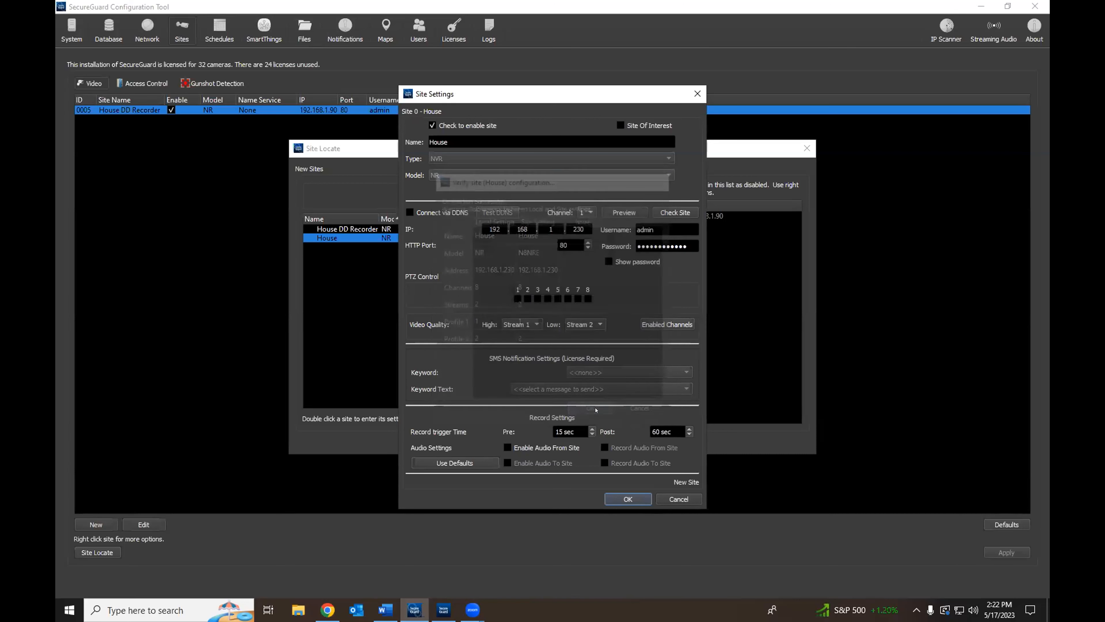
click(518, 299)
click(527, 298)
click(538, 299)
click(548, 299)
click(558, 299)
click(568, 299)
click(578, 299)
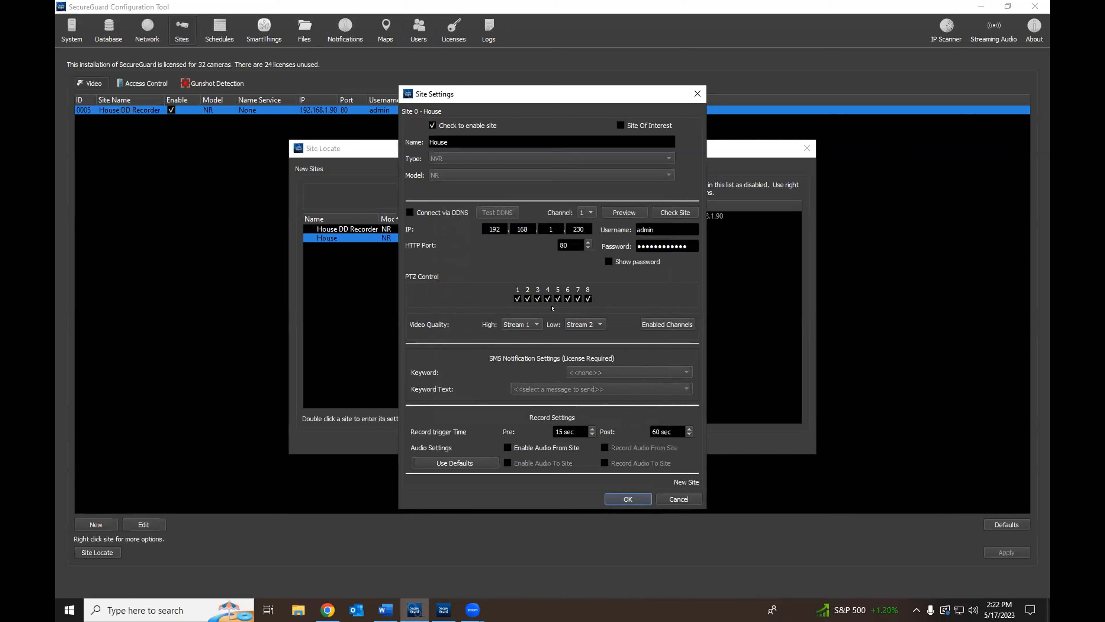
Step: Enable audio from and to the House site, save, and add it to the sites list
click(507, 447)
click(507, 462)
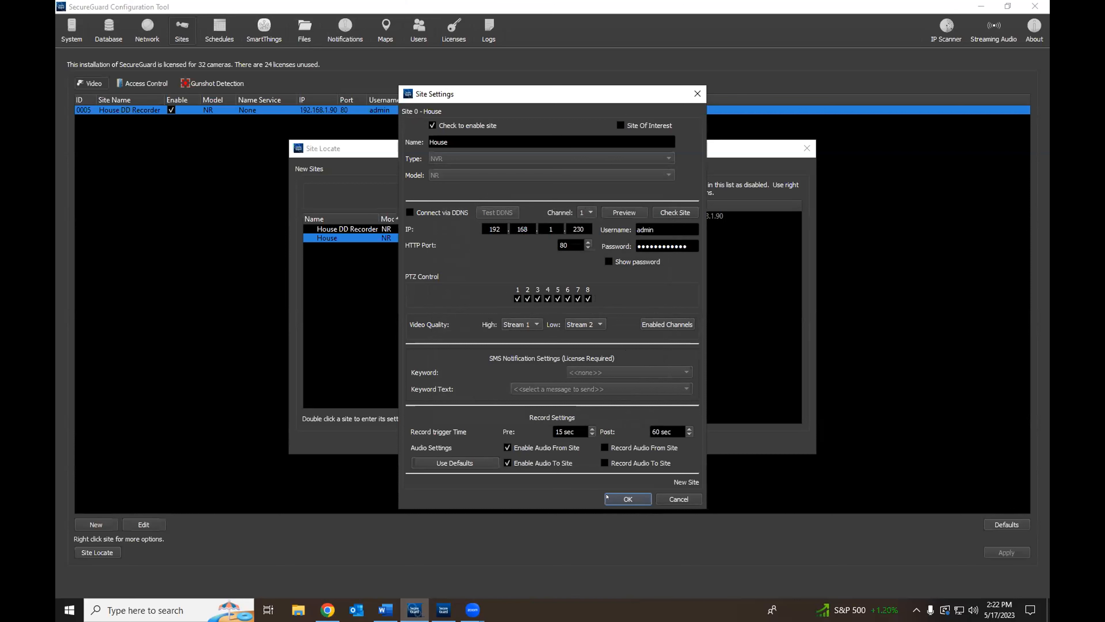
click(636, 498)
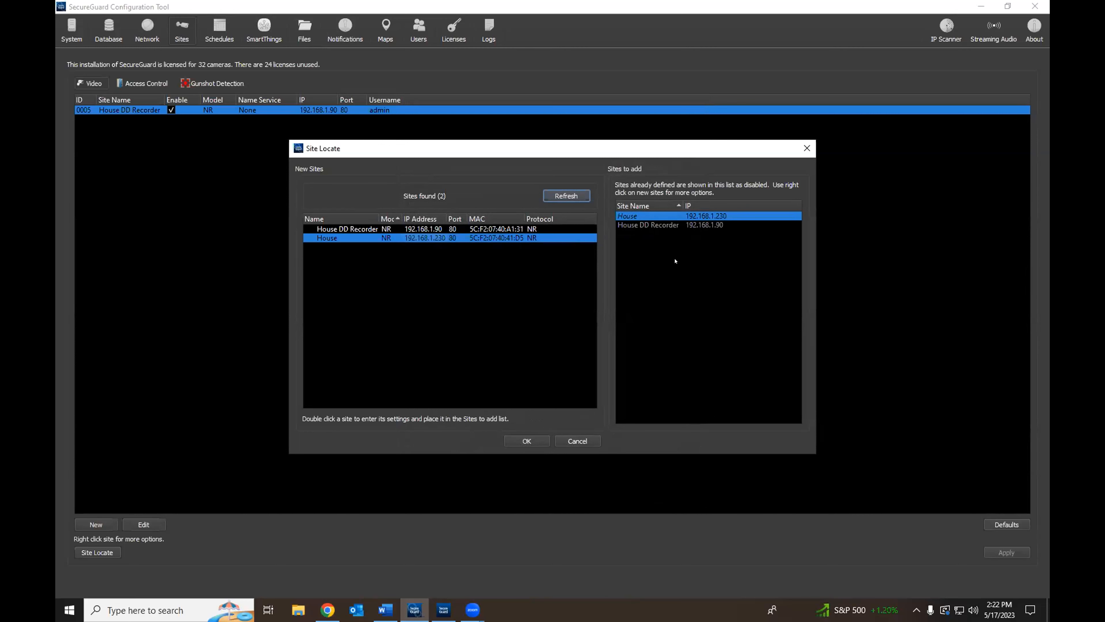
click(527, 441)
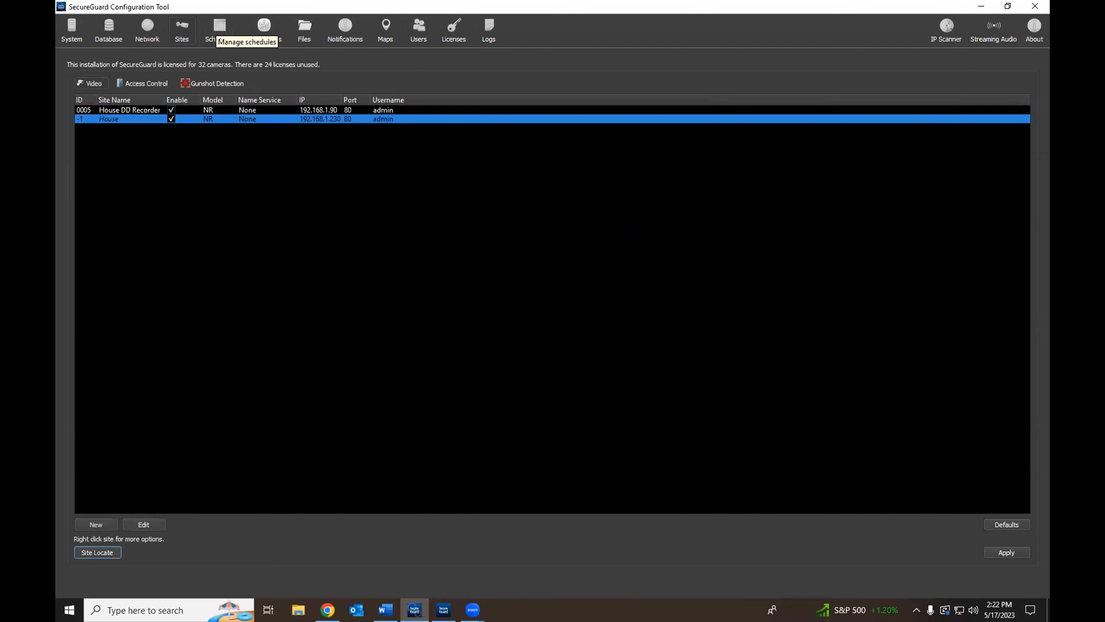
Step: Apply the new House site changes from System, then open the Schedules page
click(211, 25)
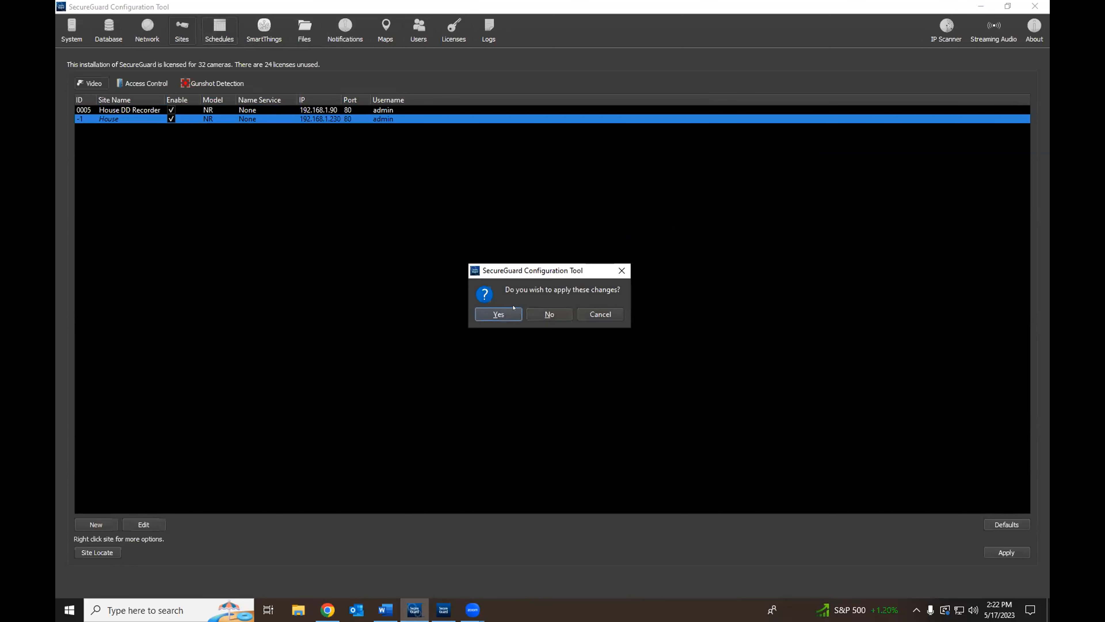
click(582, 313)
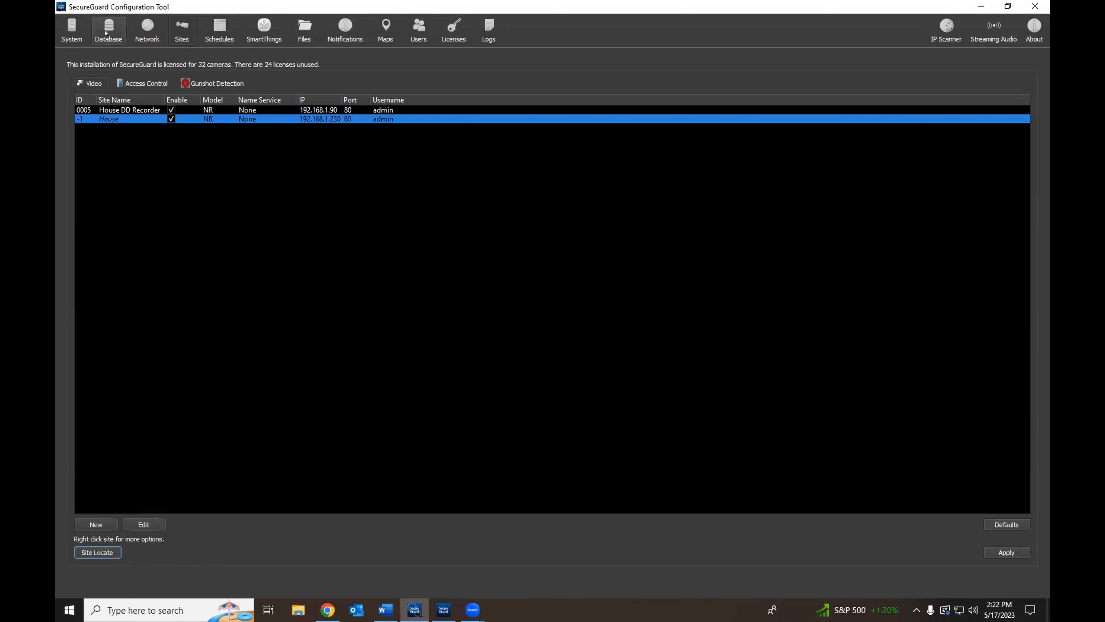
click(79, 31)
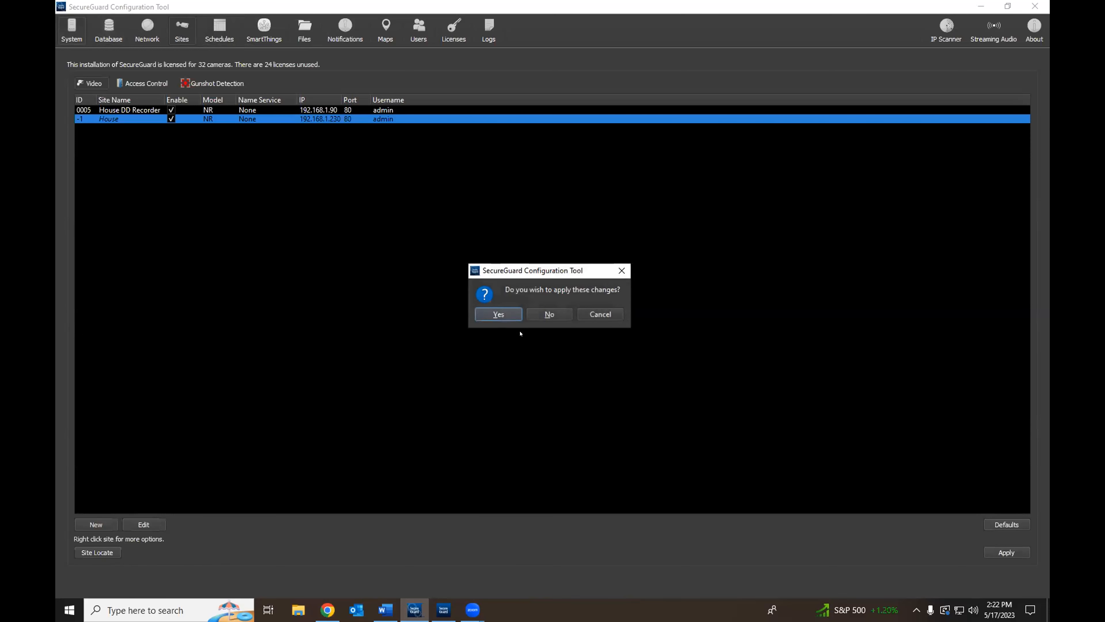
click(505, 315)
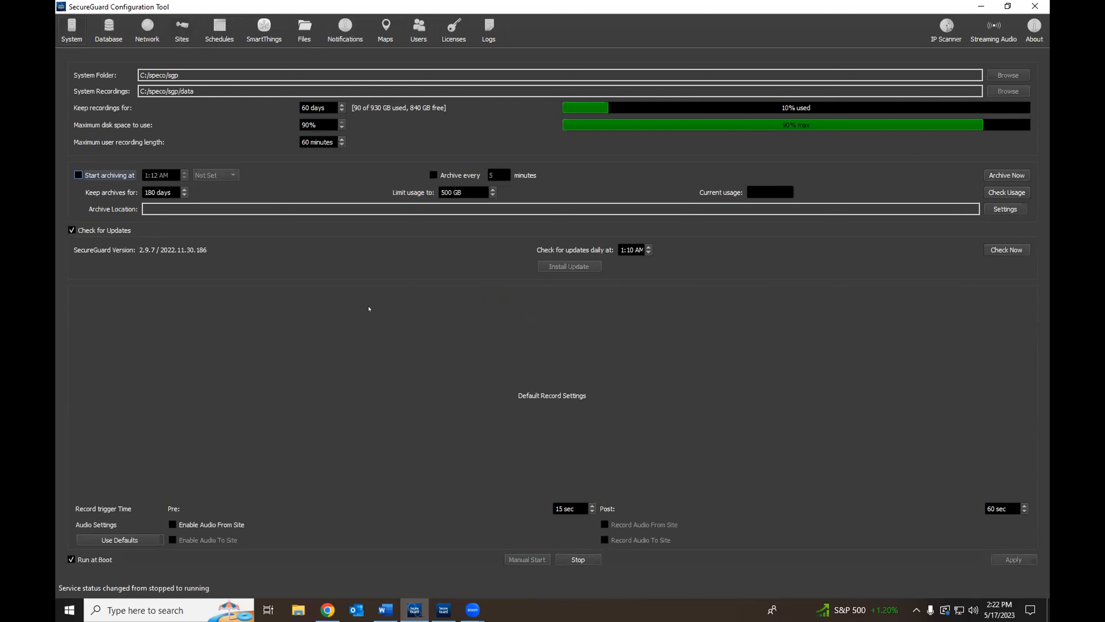
click(220, 30)
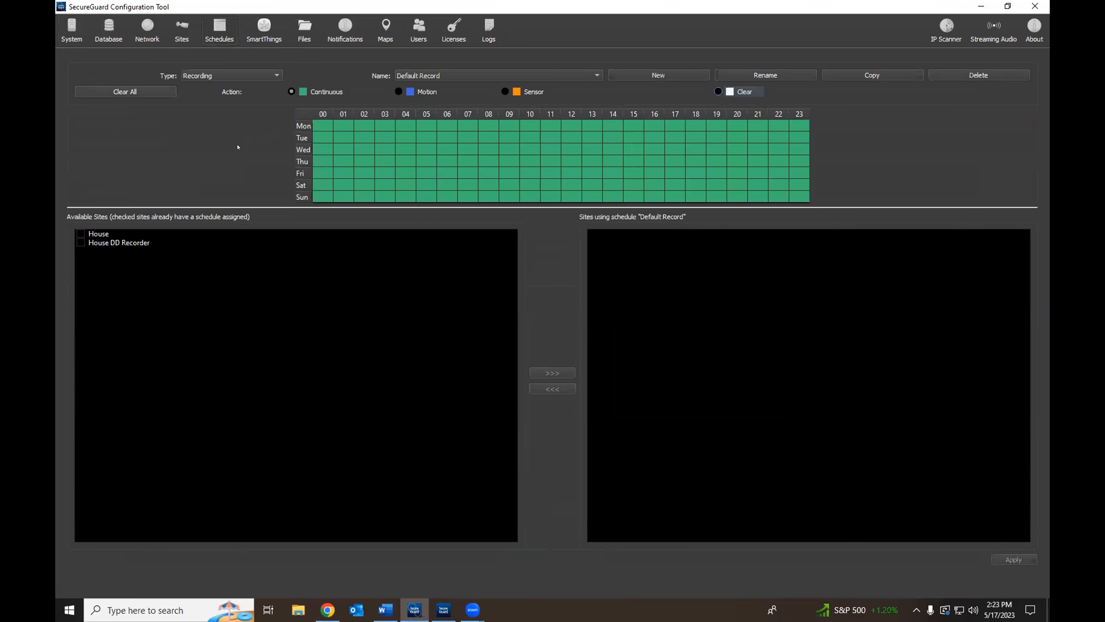
Step: Create a new recording schedule named 'test scheudle'
click(79, 232)
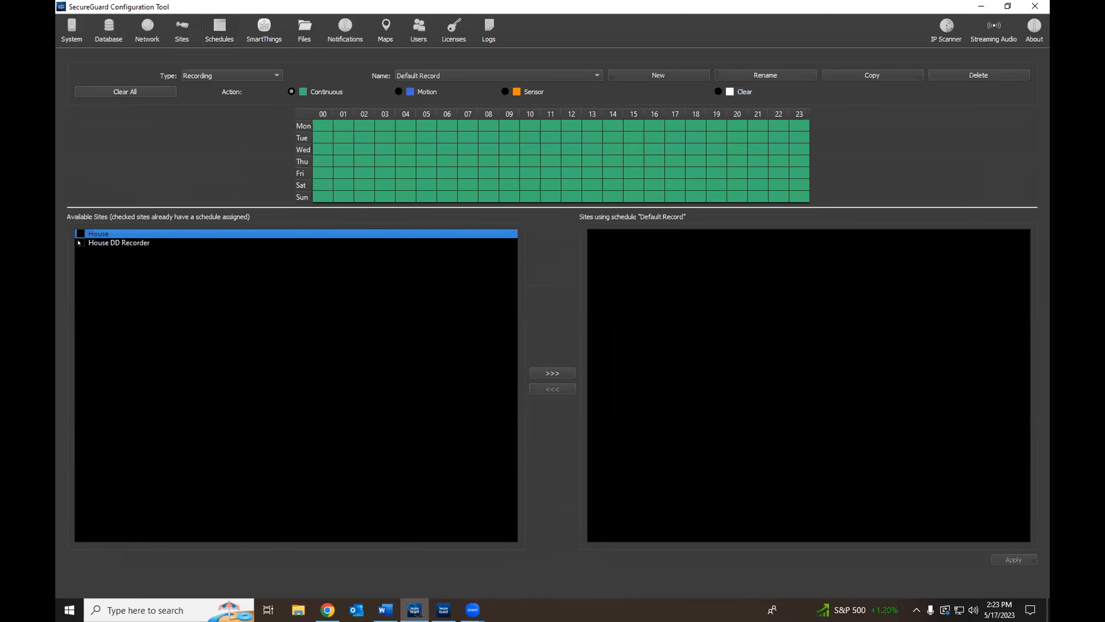
click(79, 243)
drag(361, 128, 391, 130)
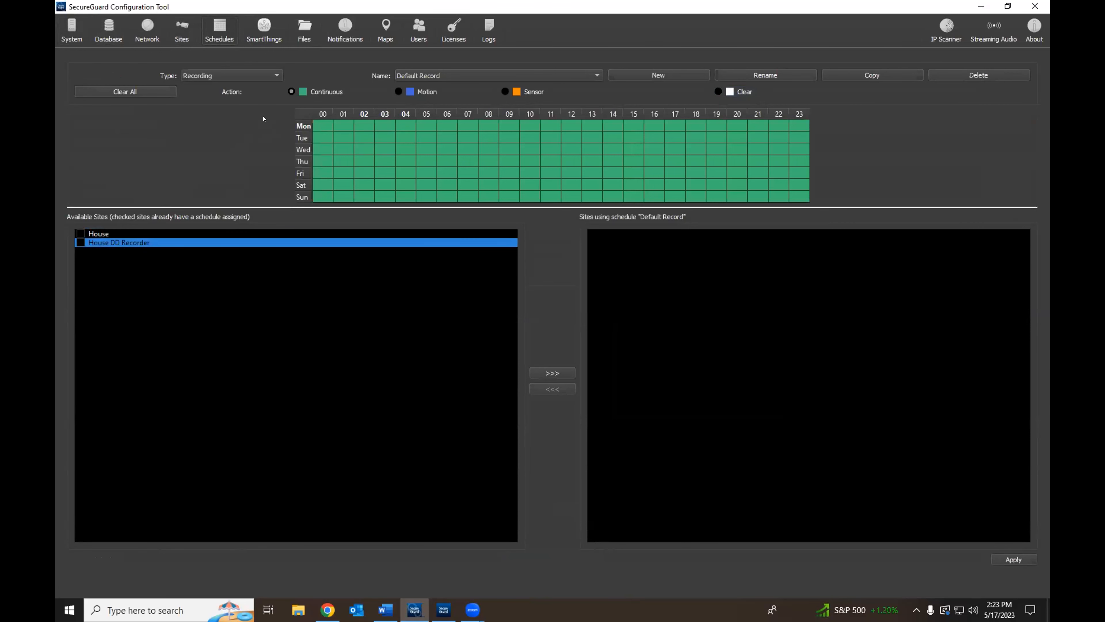
click(678, 75)
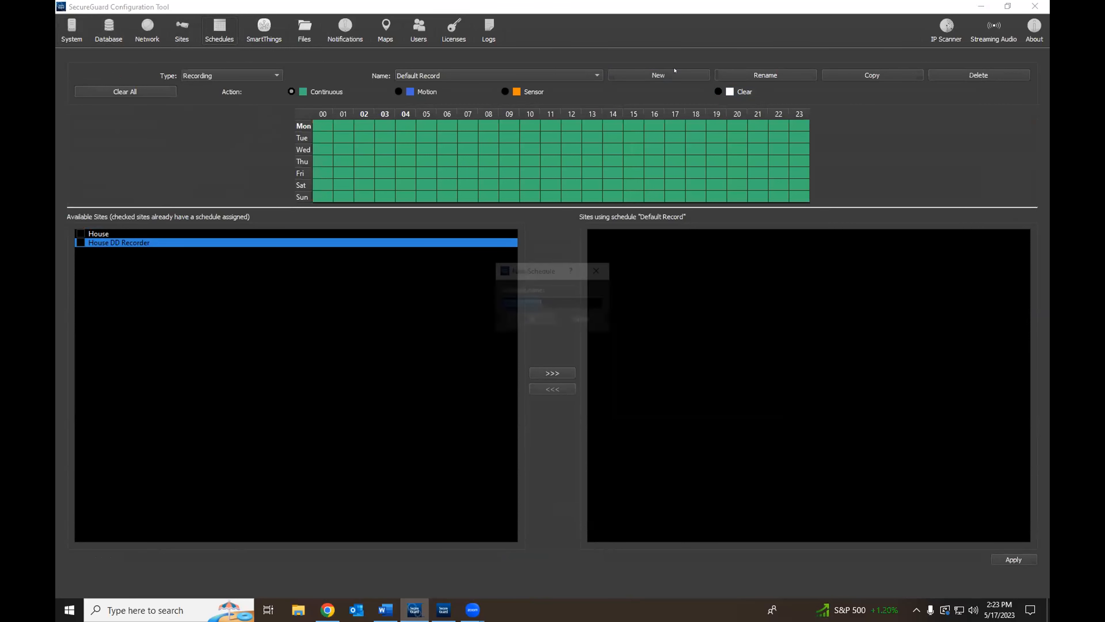
text(test scheudle)
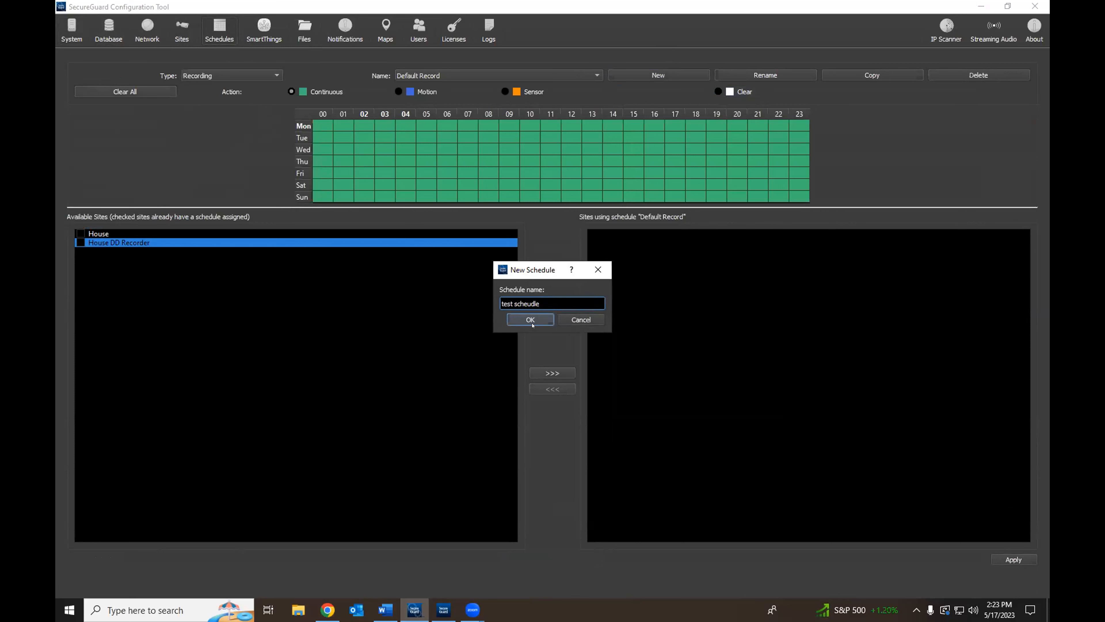
click(531, 321)
Step: Paint continuous Mon–Thu 00–04, motion Mon–Fri 05–11, and sensor Mon–Thu 12–16
drag(331, 126, 405, 161)
click(398, 91)
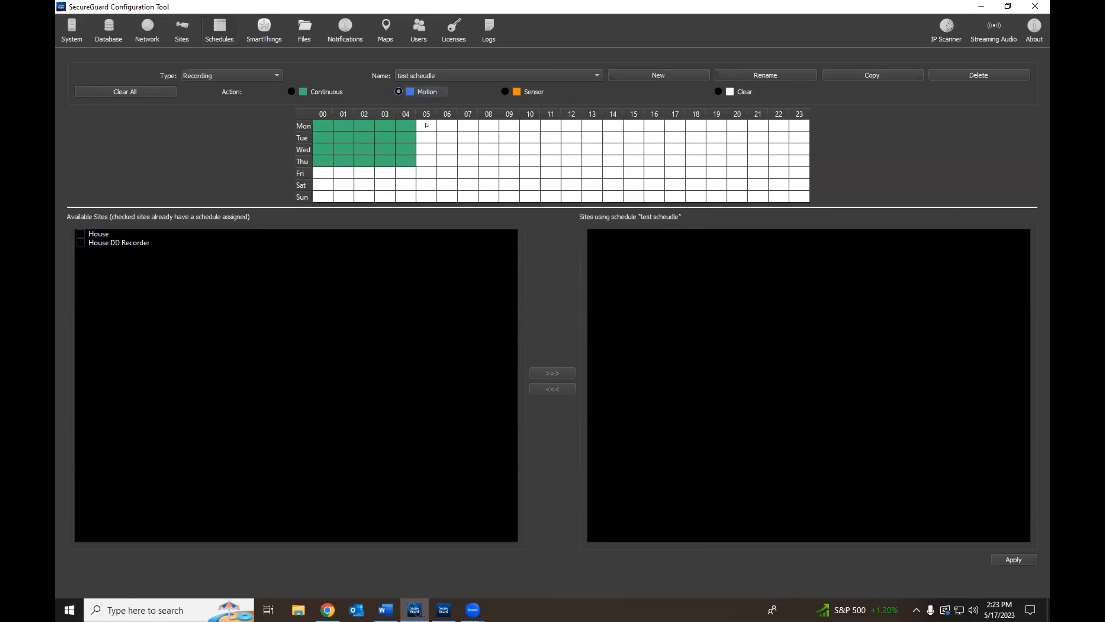
drag(427, 126, 552, 173)
click(505, 92)
drag(571, 126, 654, 163)
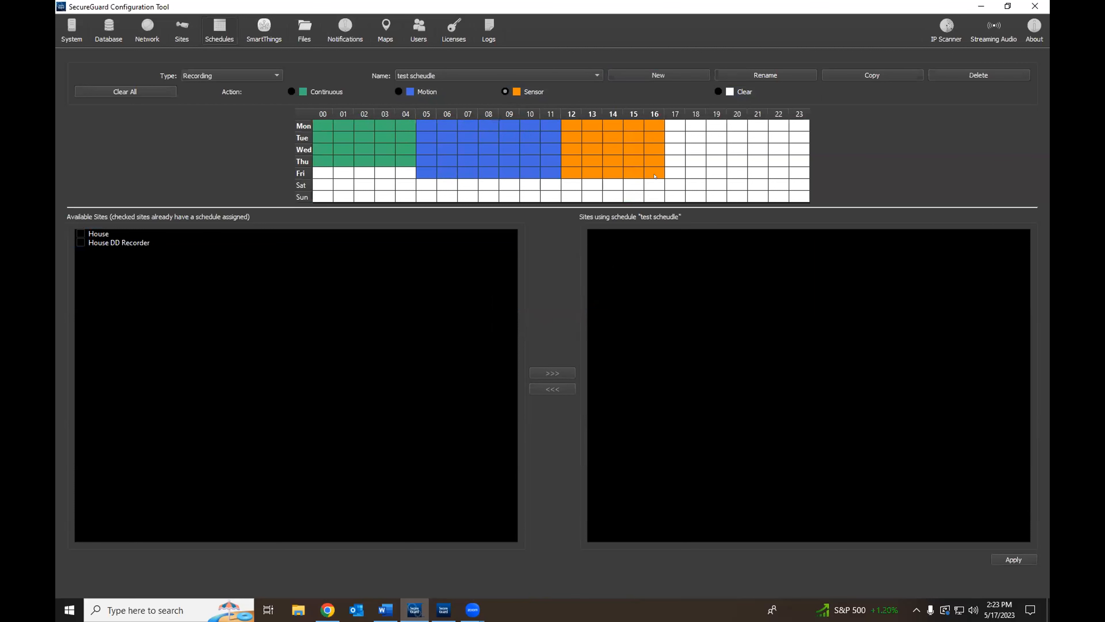
click(275, 73)
click(274, 73)
Step: Switch the schedule type to Notification and apply the schedule changes
click(274, 72)
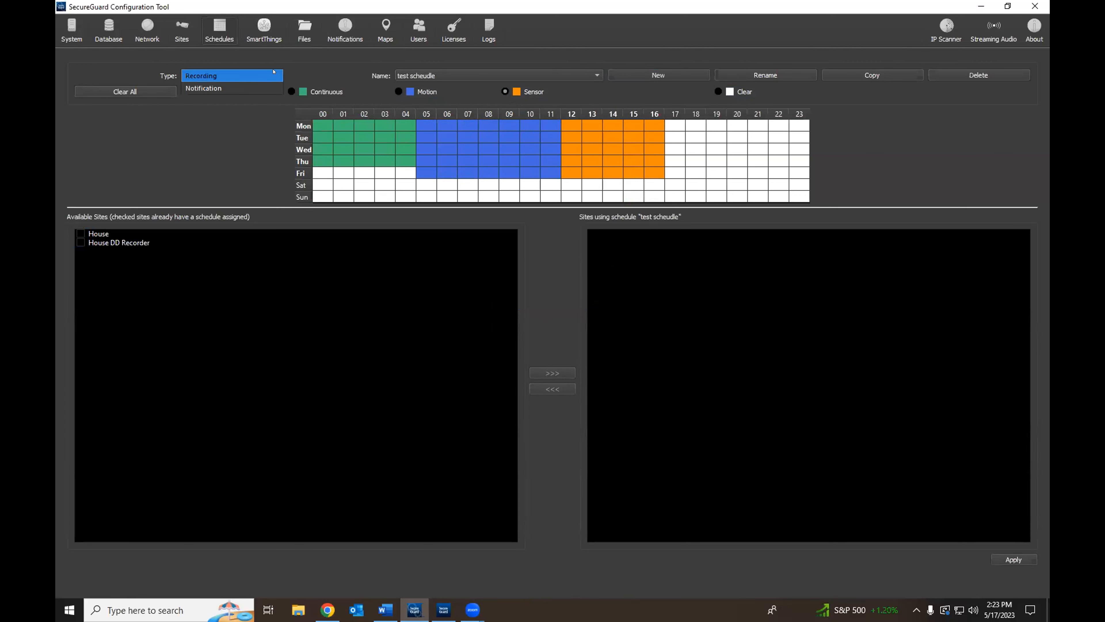
click(250, 88)
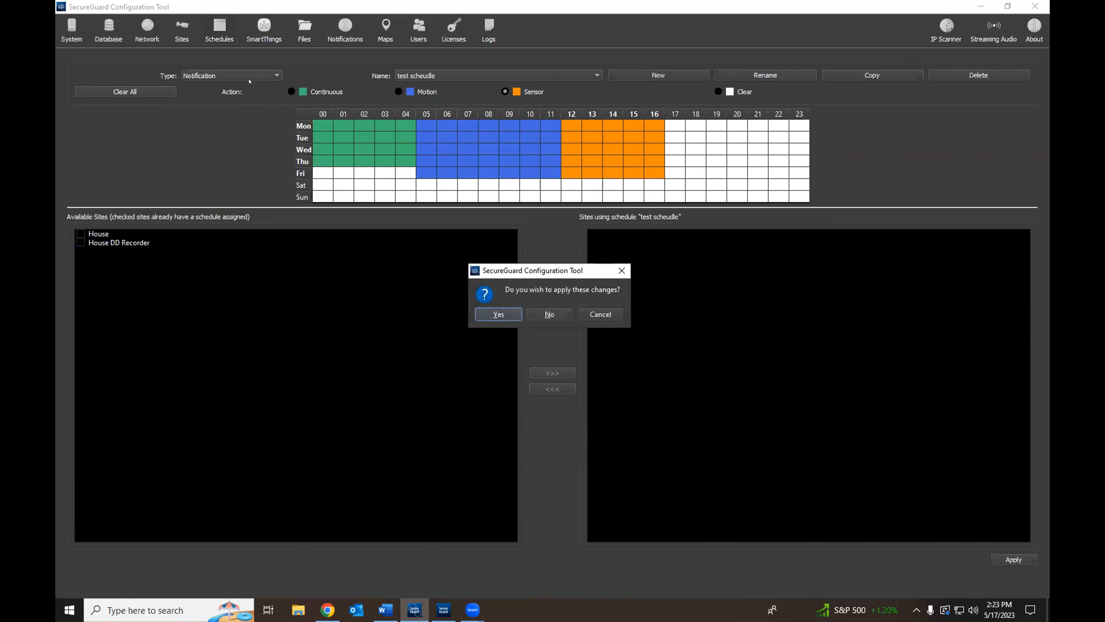
click(549, 314)
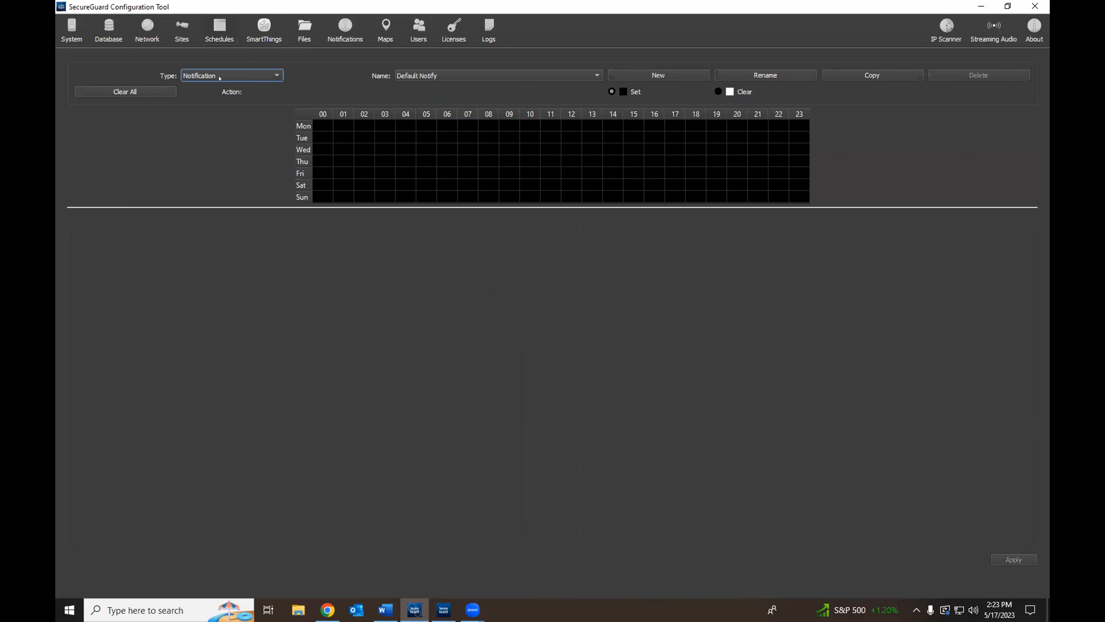
Step: Review the SmartThings and Files pages, then bring the Speco website to the front
click(264, 28)
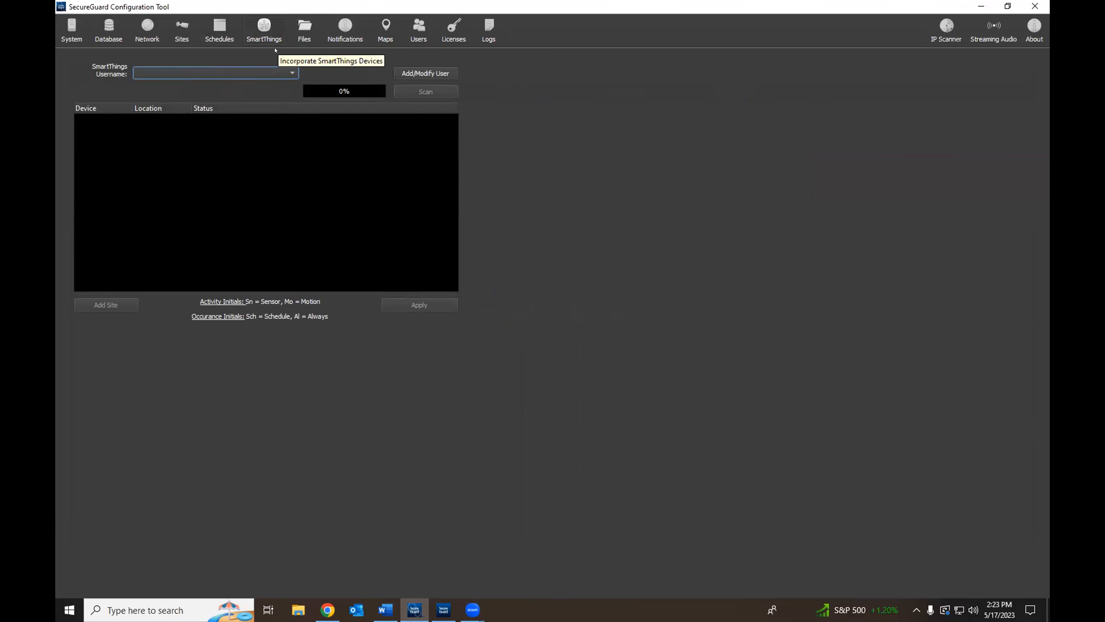
click(294, 42)
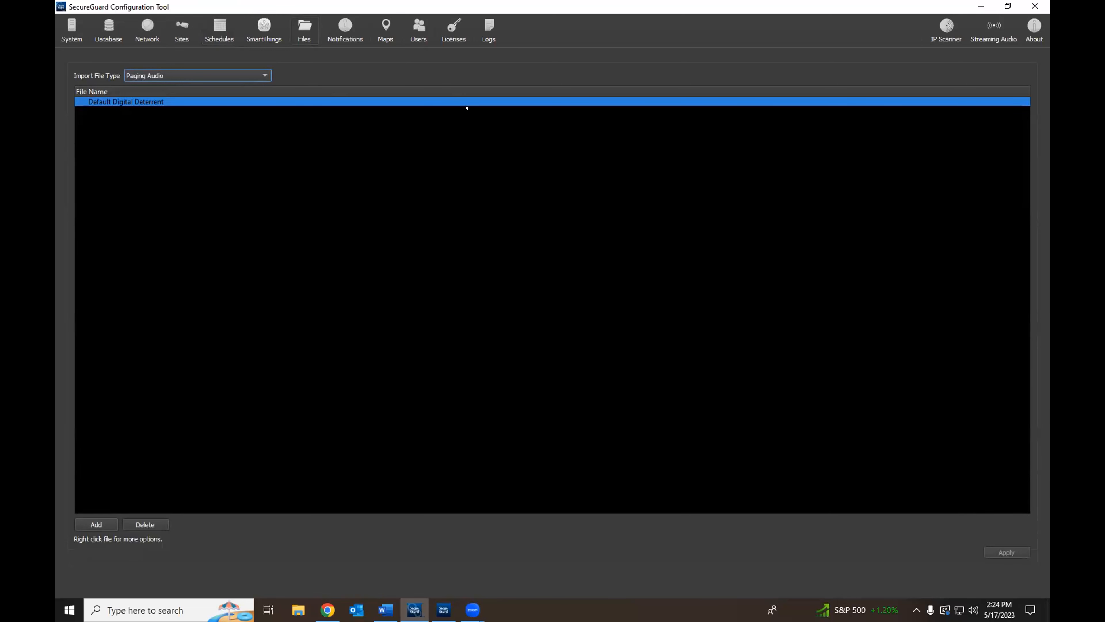
click(328, 608)
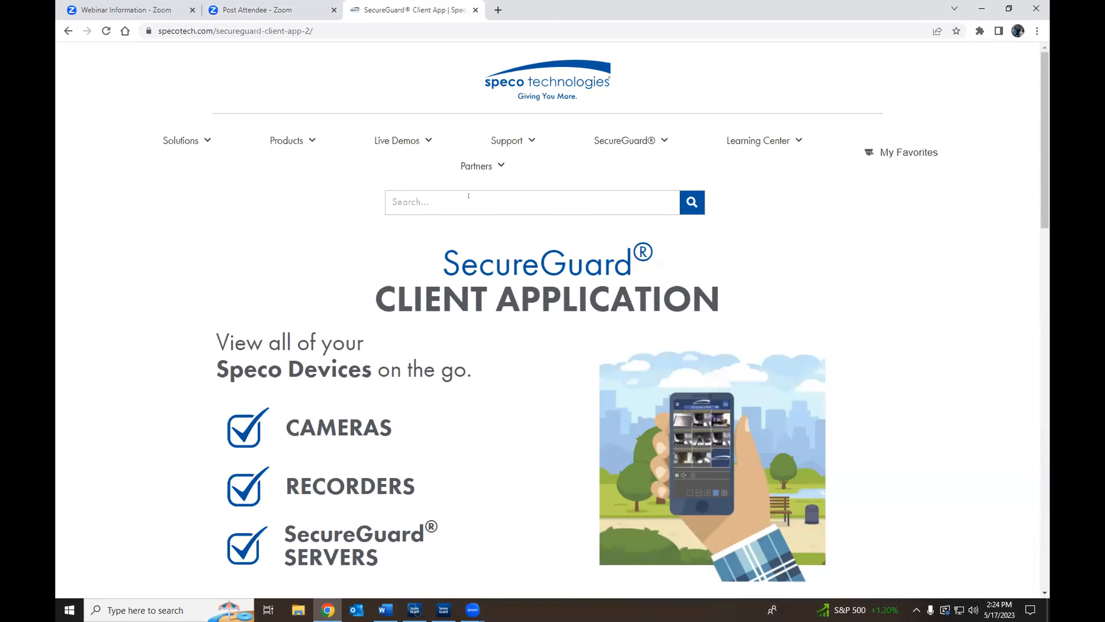
Step: Search the Speco website for 'ip speaker'
click(468, 195)
text(ip speaker)
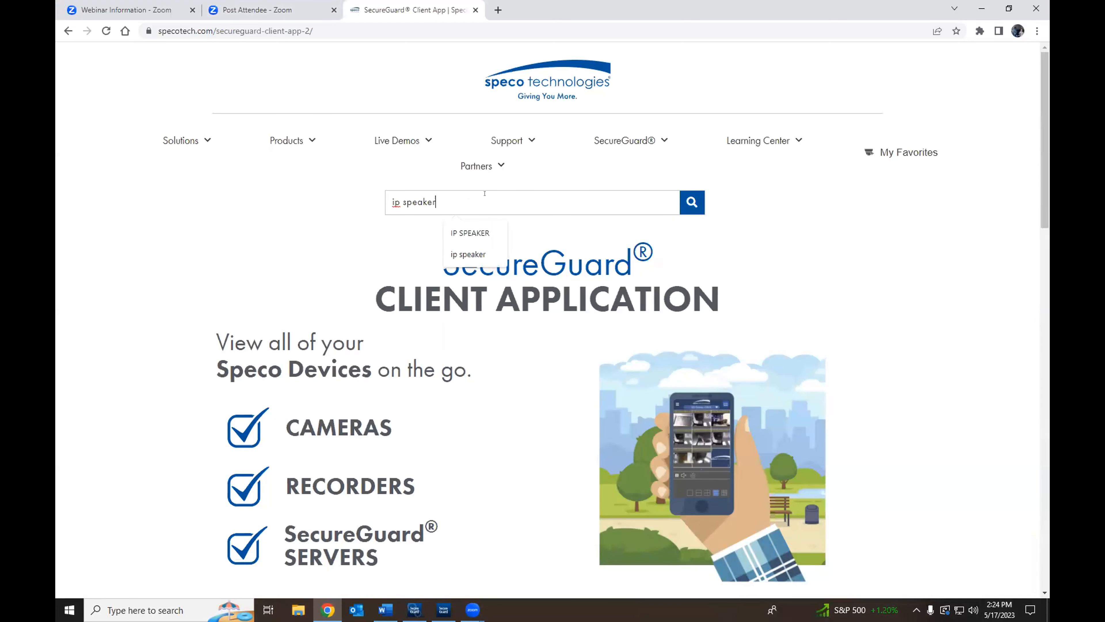
key(Return)
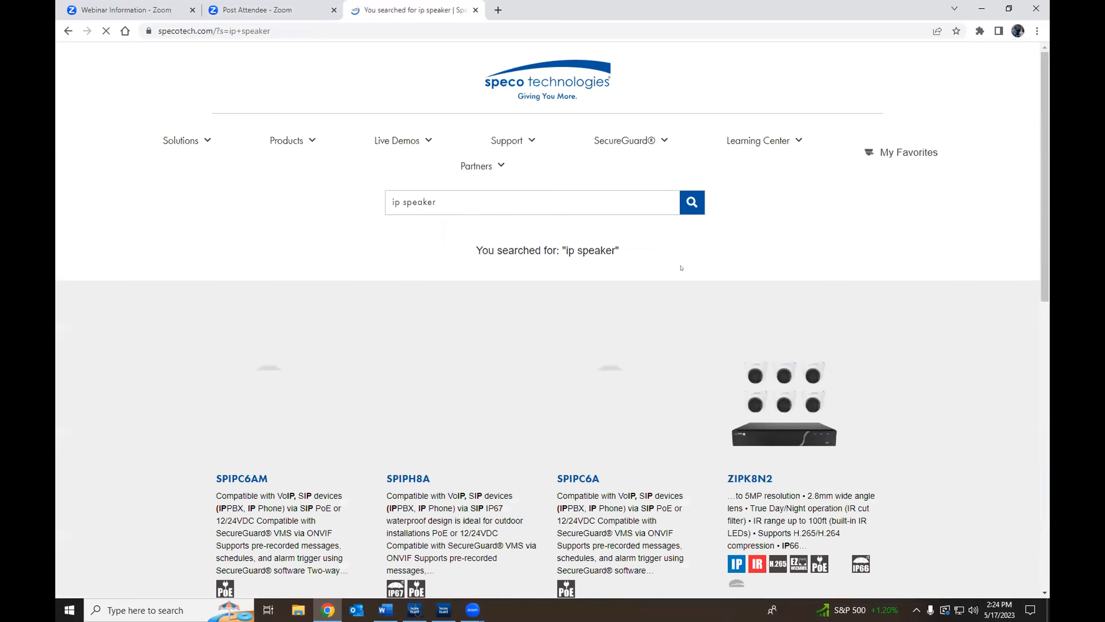
scroll(236, 365, down, 3)
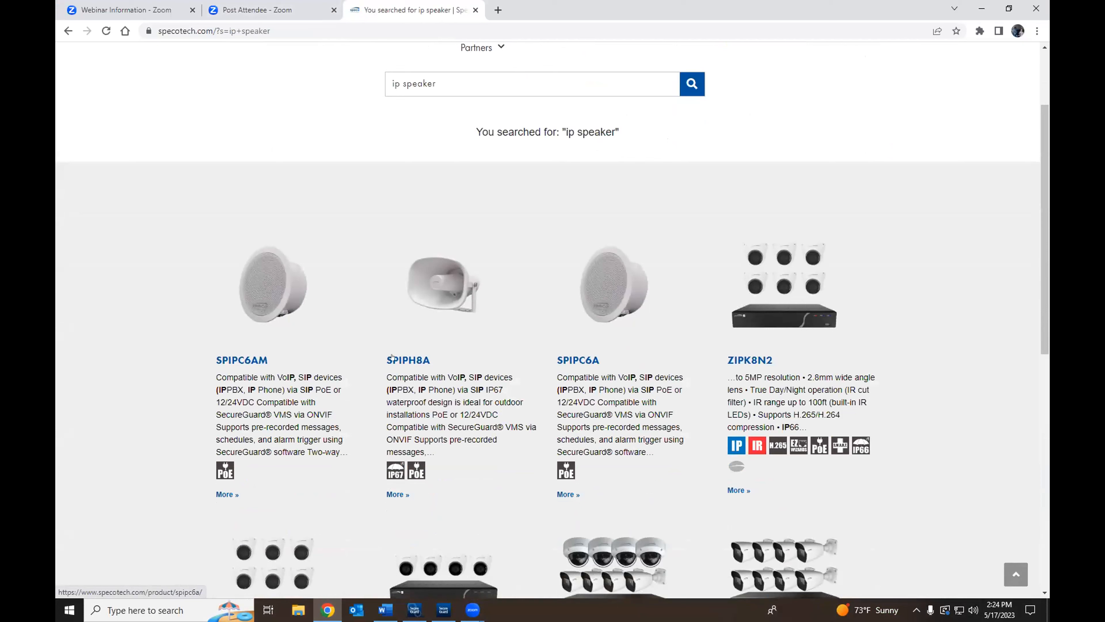
Step: Open the SPIPC6AM product page and its Spec Sheet PDF
click(248, 362)
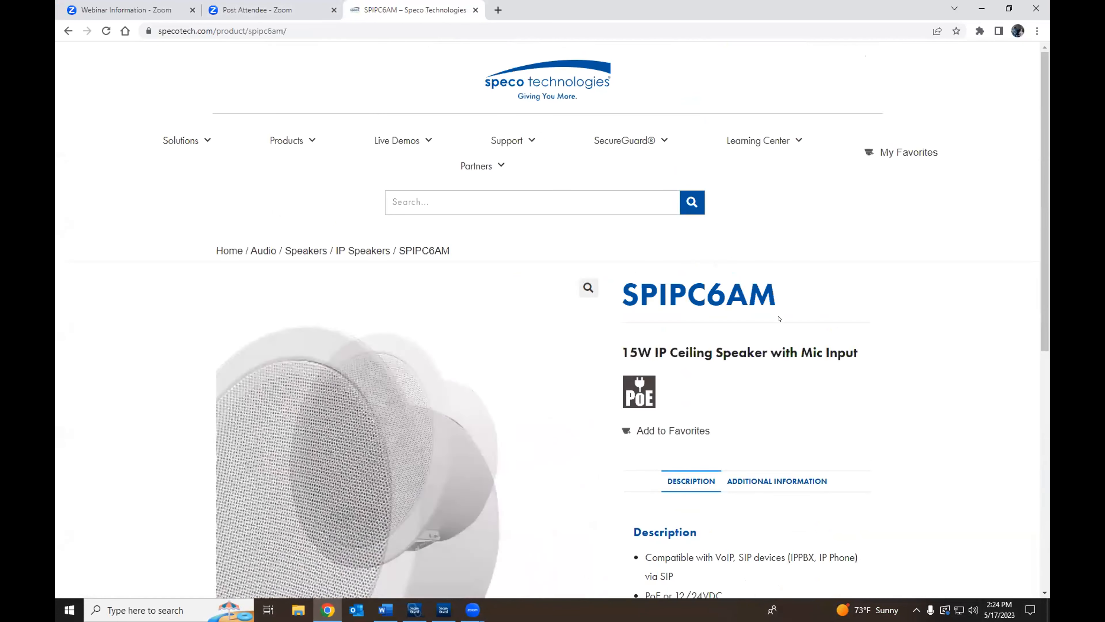
scroll(776, 317, down, 1)
scroll(769, 318, down, 2)
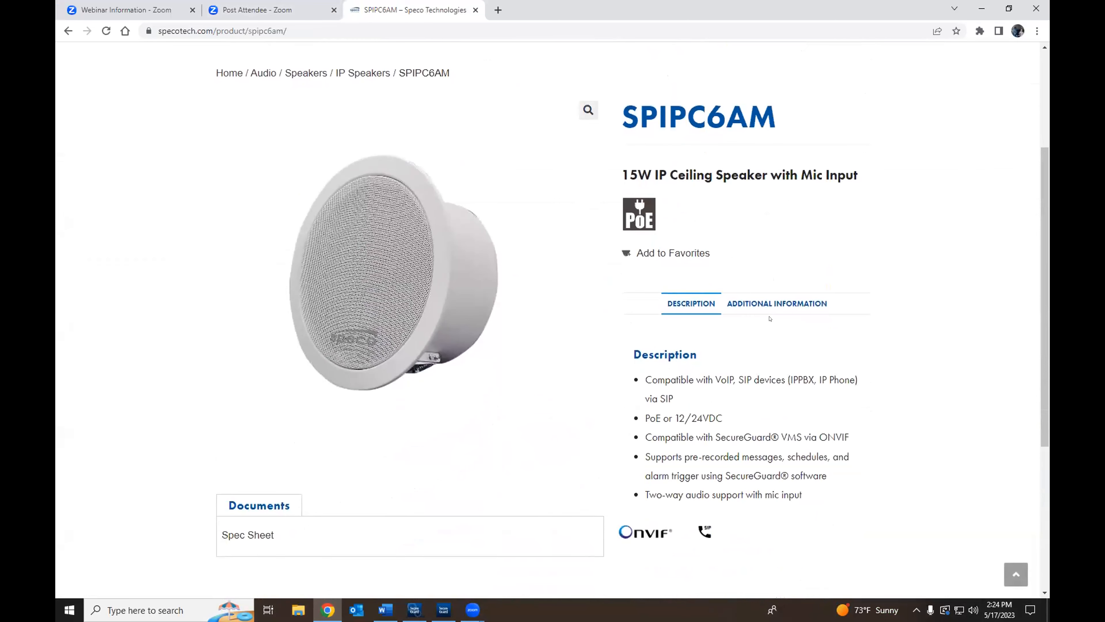
scroll(769, 318, down, 1)
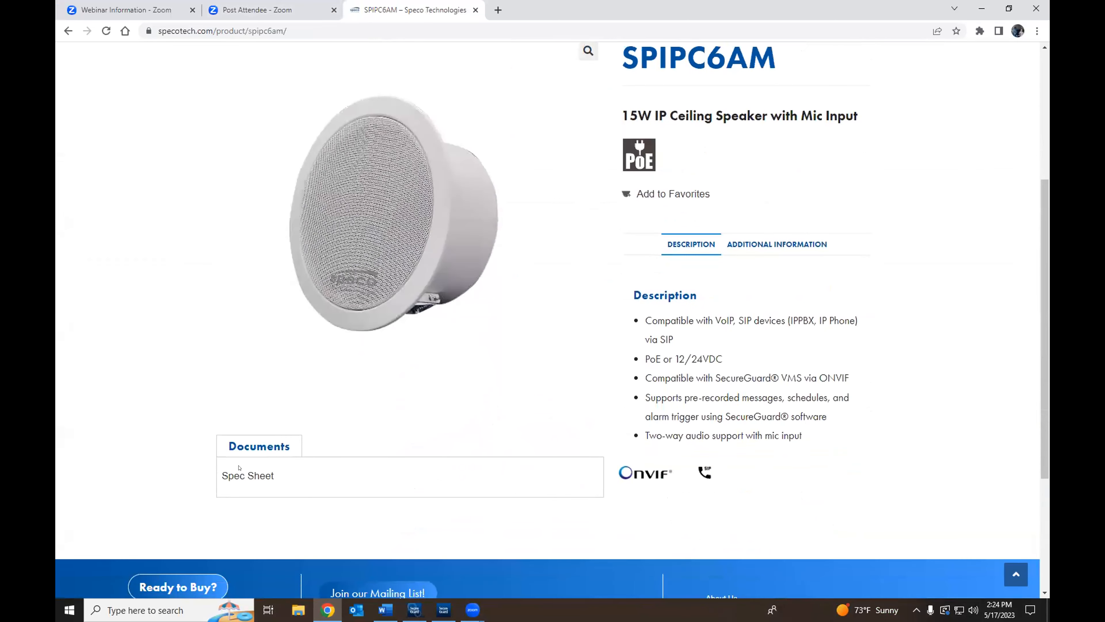
click(244, 475)
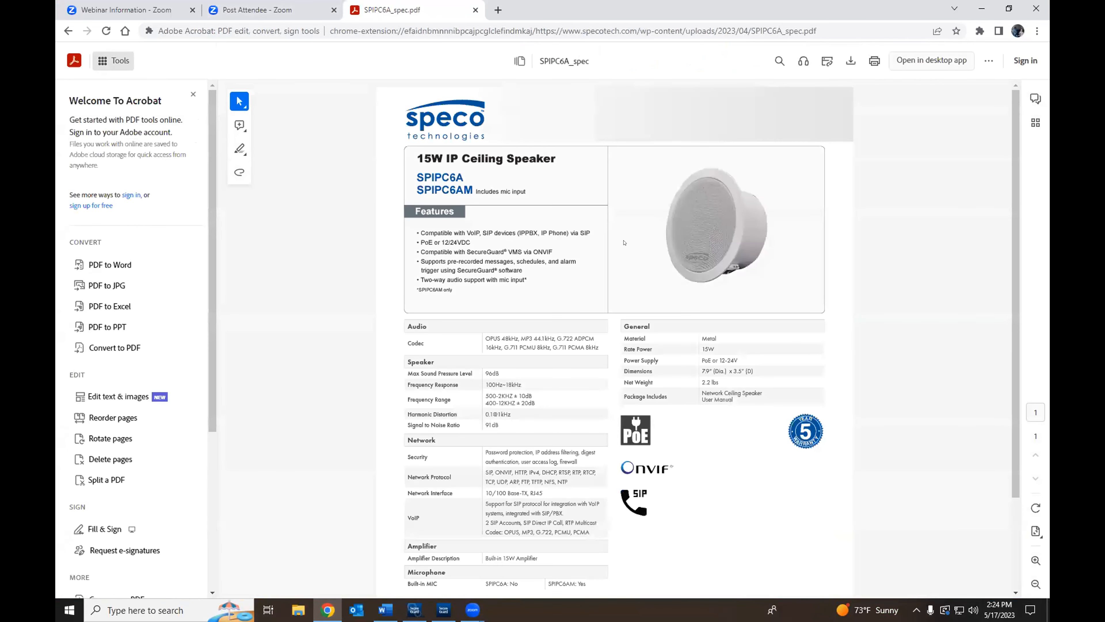
scroll(552, 279, down, 1)
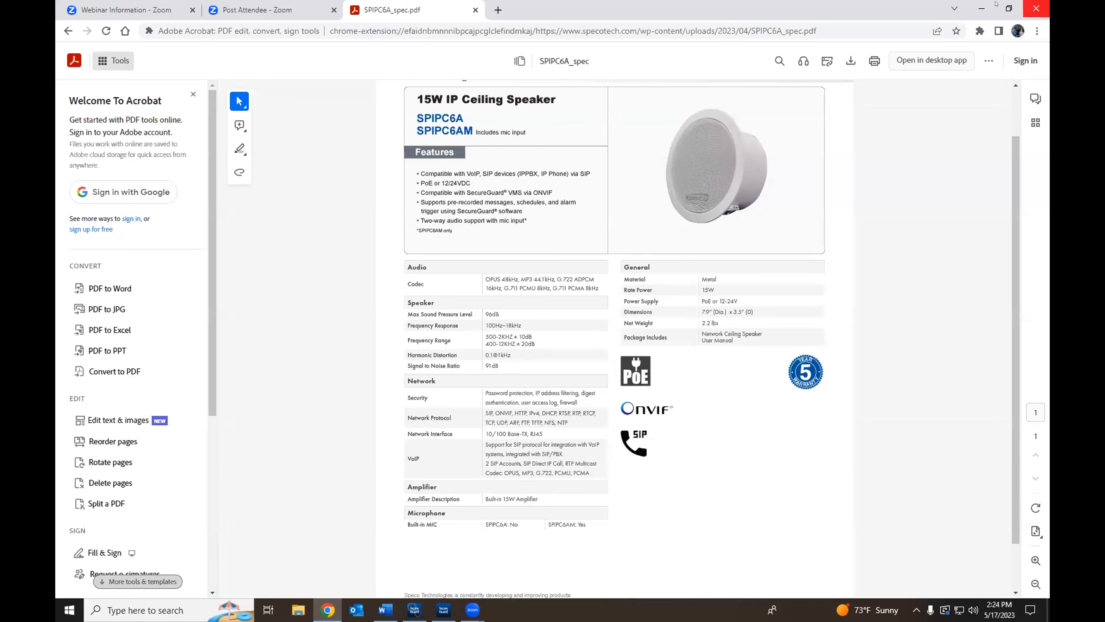
Step: Start a House streaming group in the Streaming Audio App, cancel it, and close the app
click(982, 9)
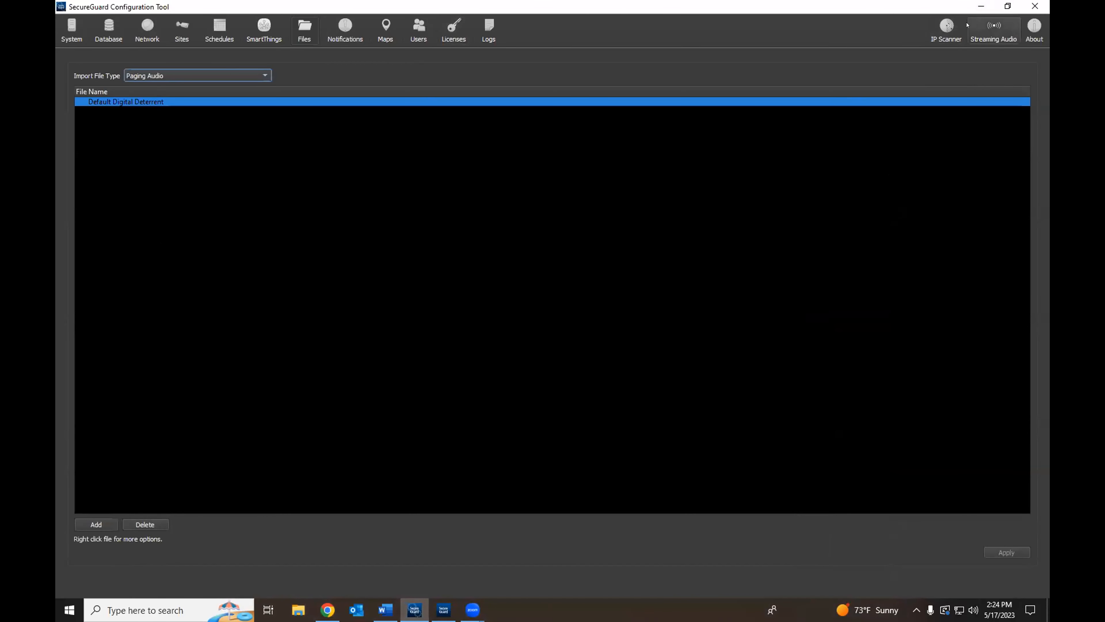
click(985, 25)
click(369, 198)
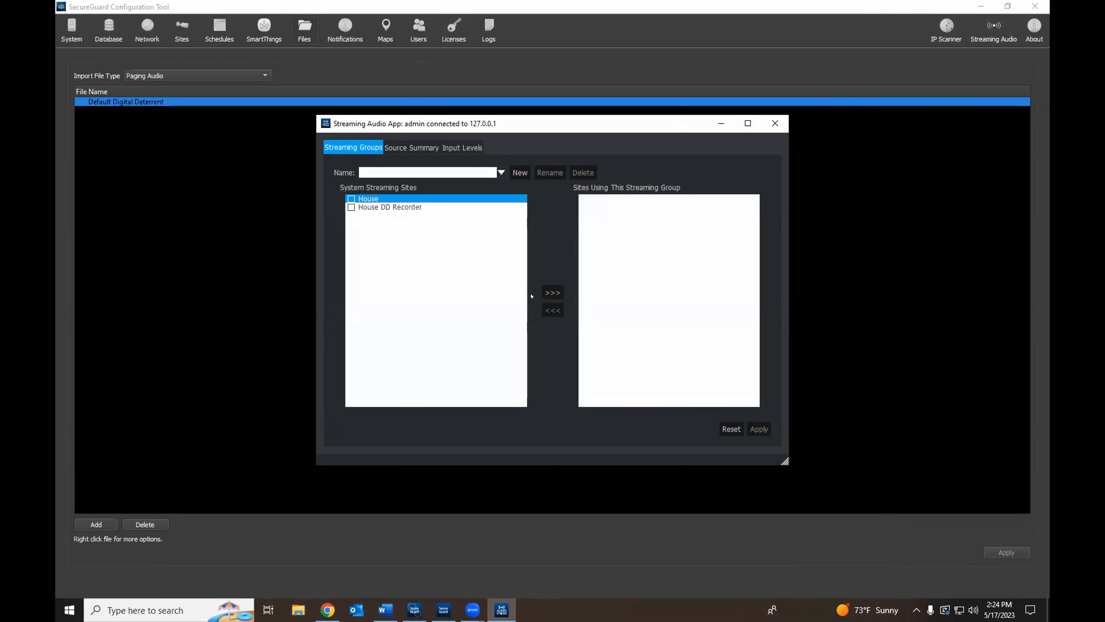
click(552, 292)
click(541, 307)
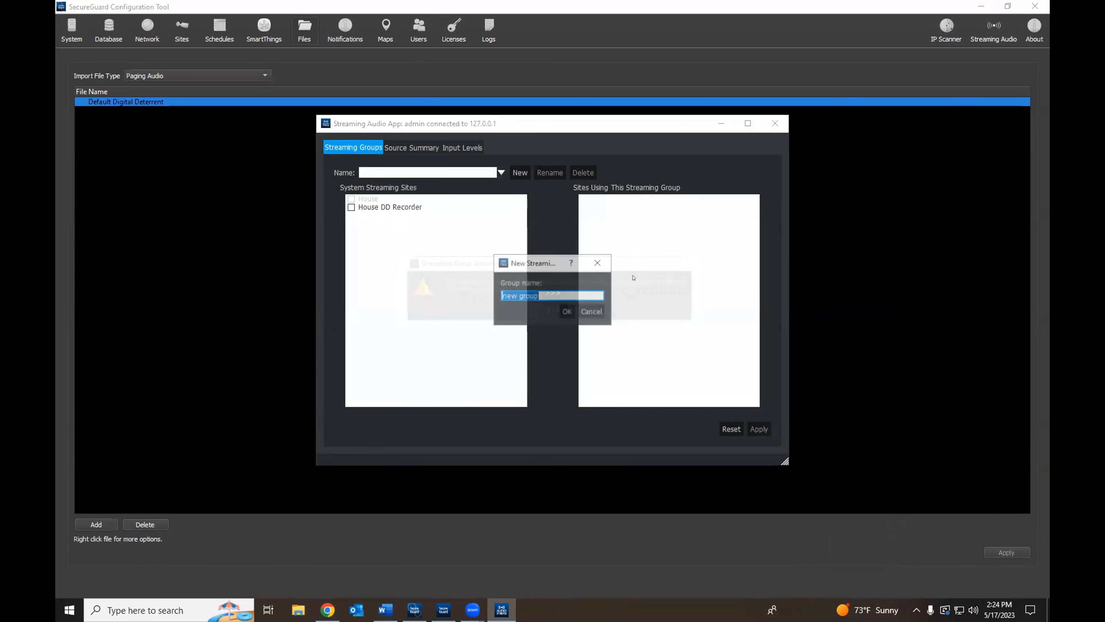
click(591, 311)
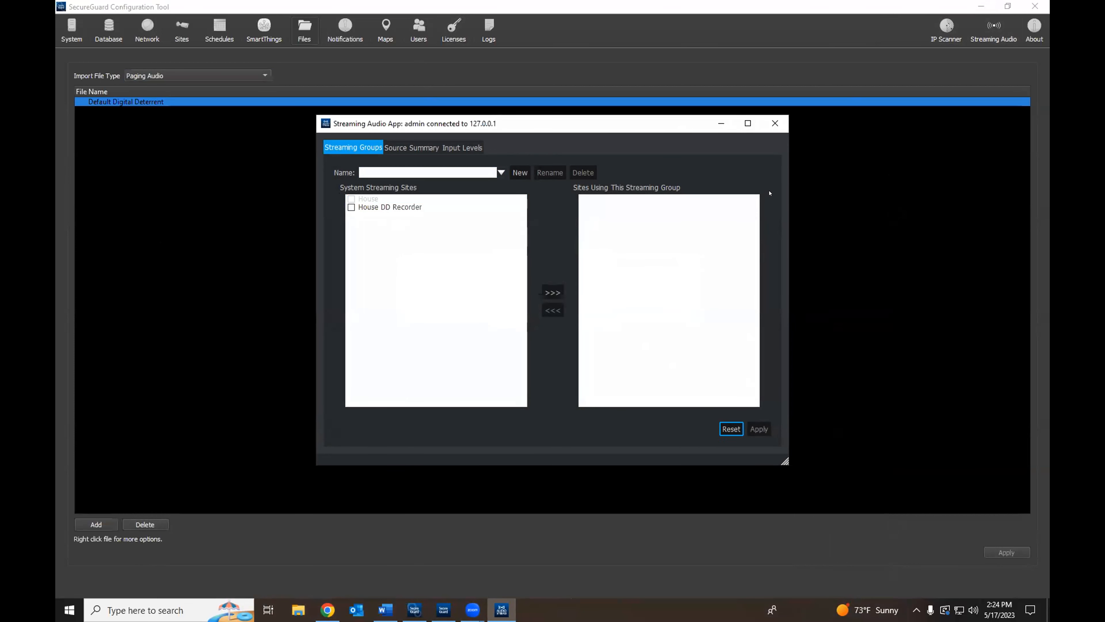
click(775, 124)
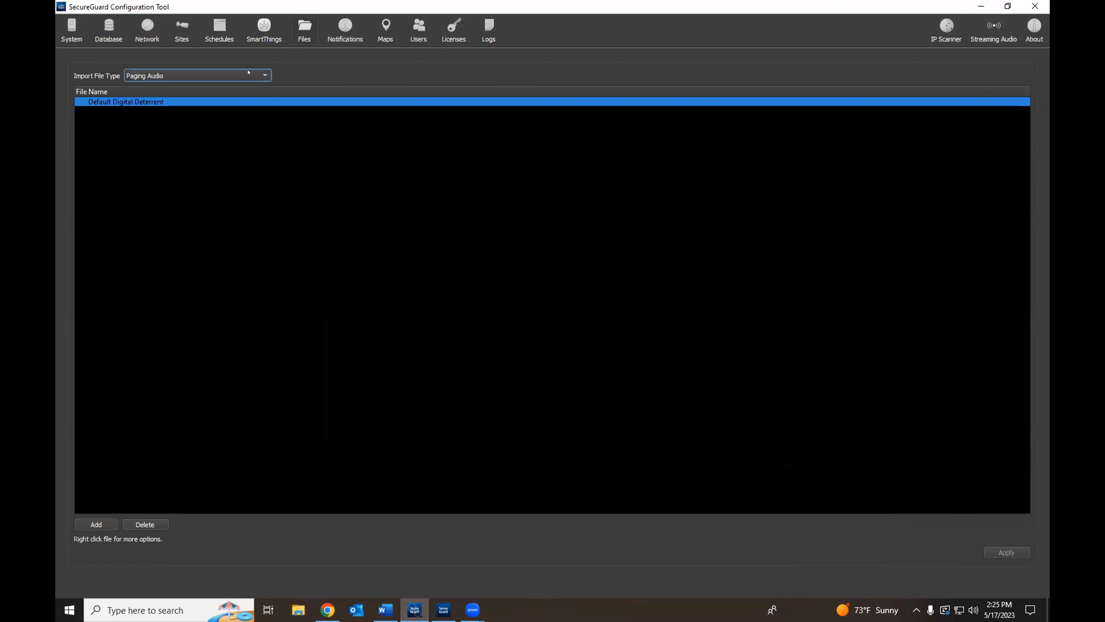
click(248, 73)
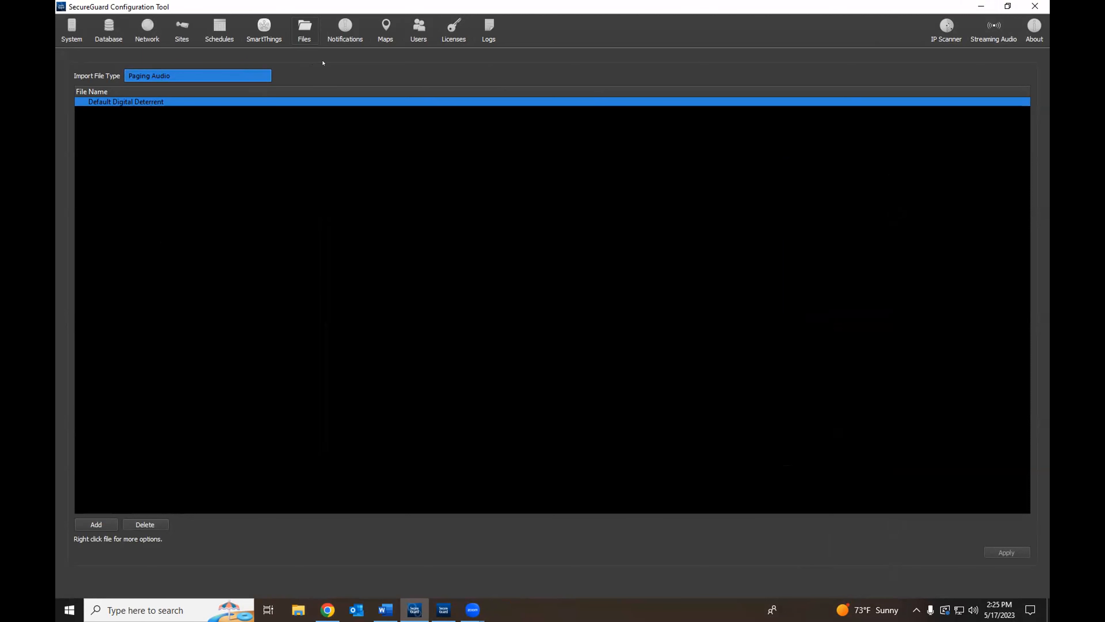
double_click(153, 101)
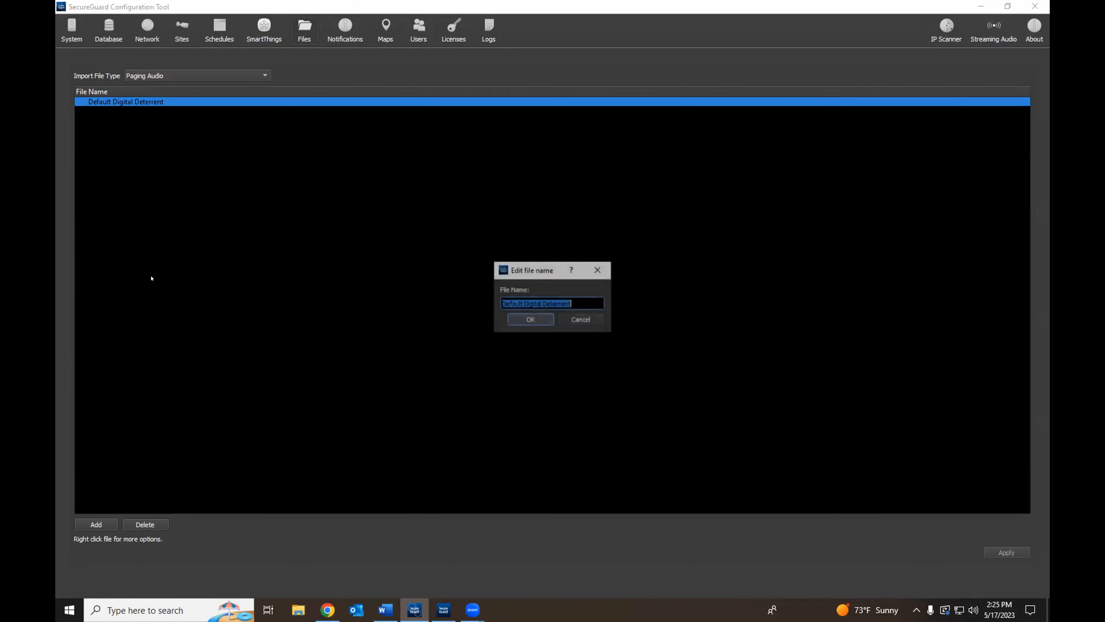
click(570, 321)
click(97, 524)
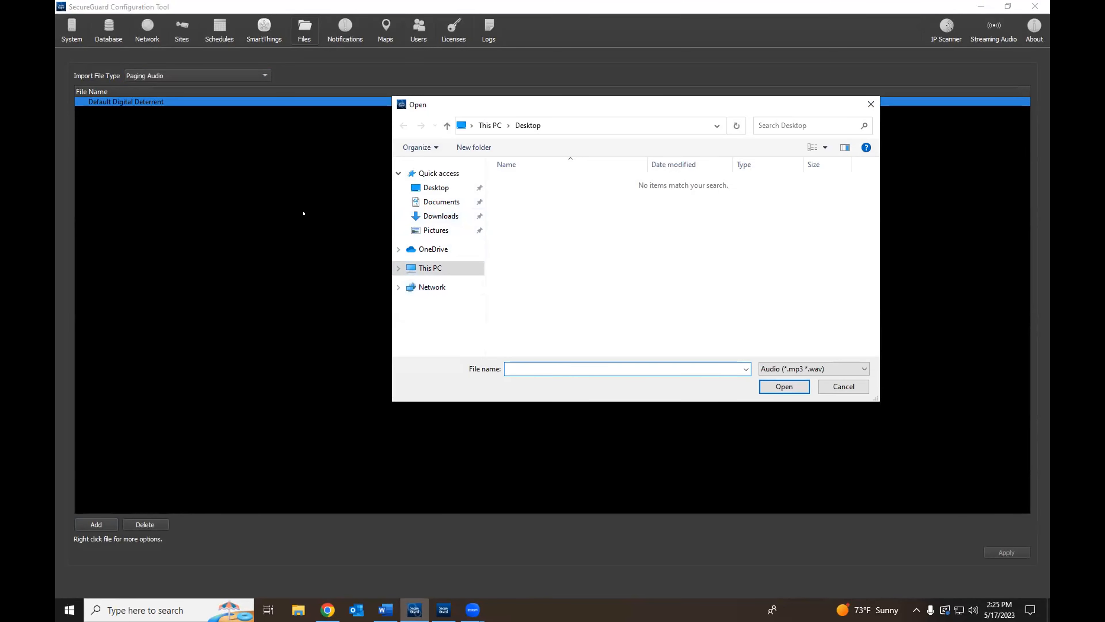
click(870, 104)
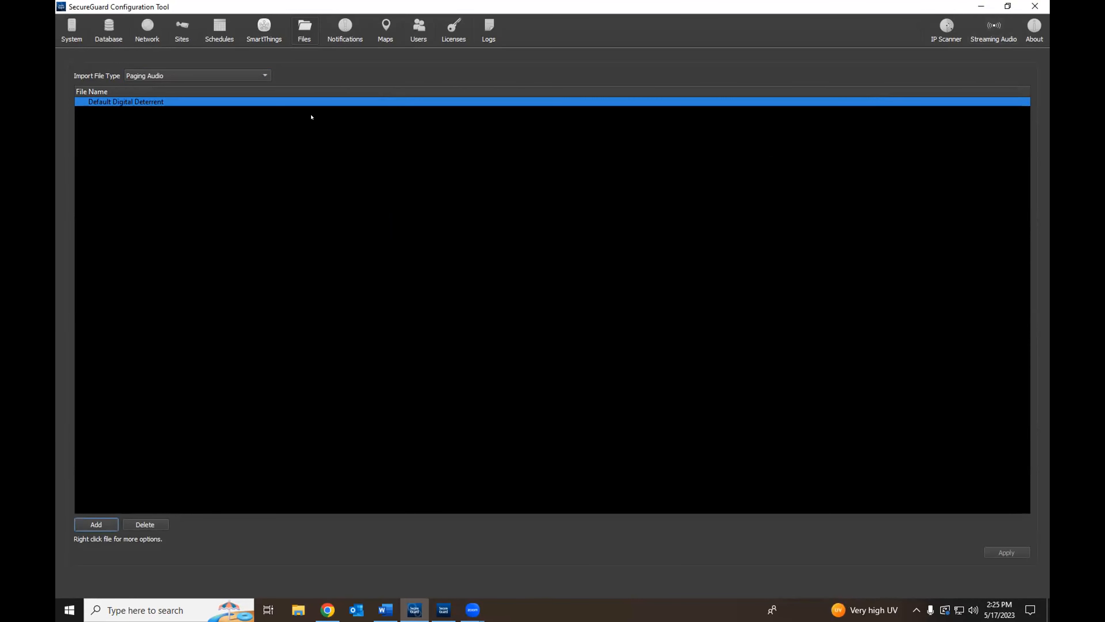
Step: Start a new user notification named 'test' on the Notifications page
click(340, 34)
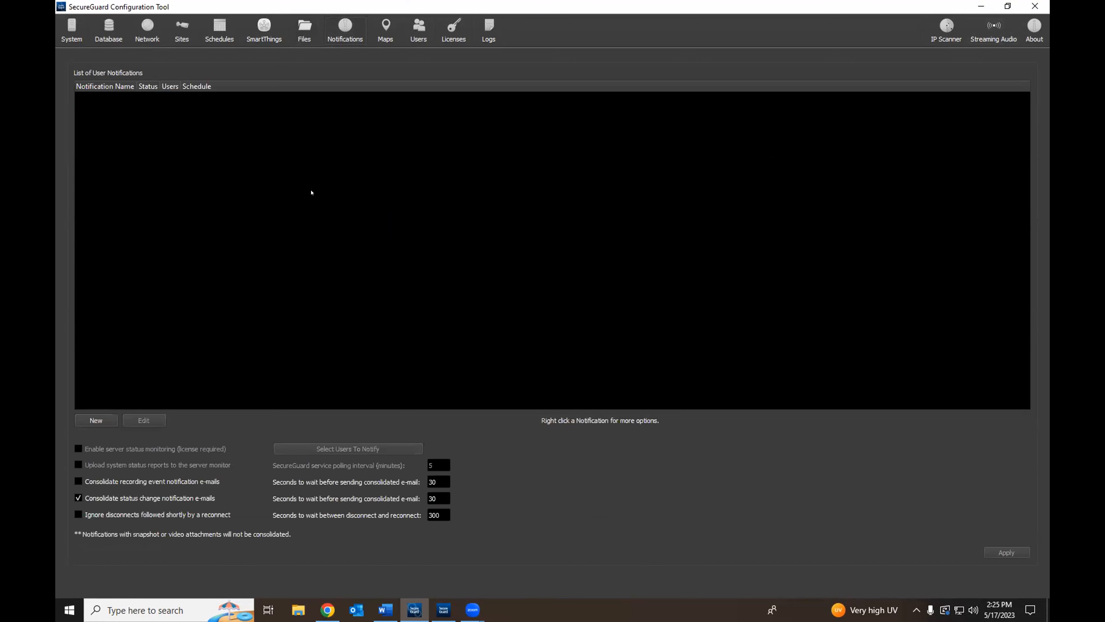
click(96, 419)
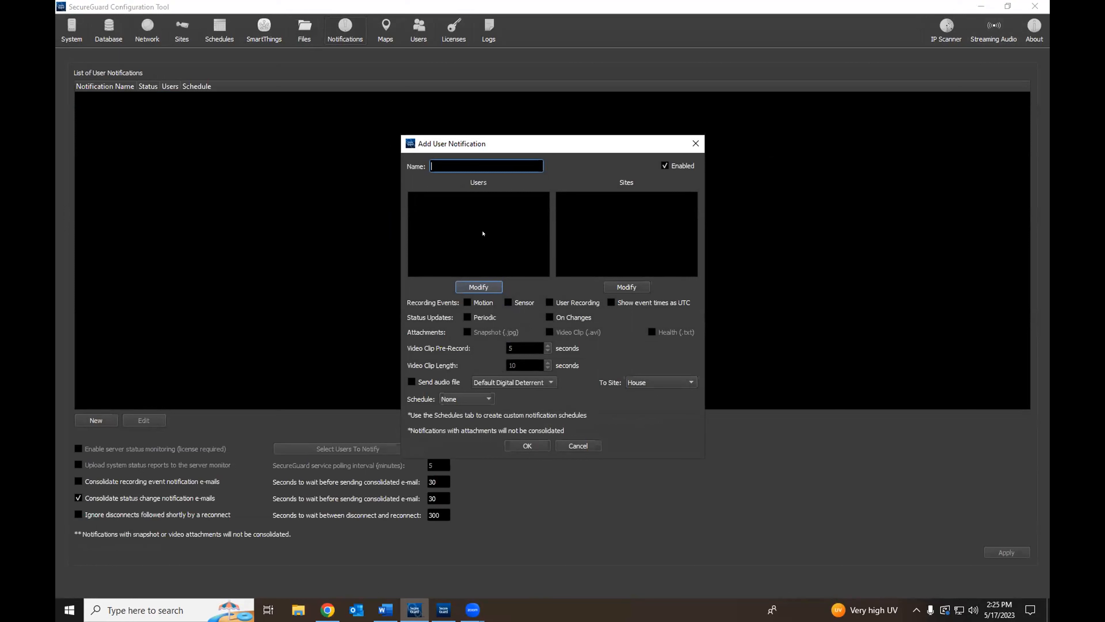
click(478, 283)
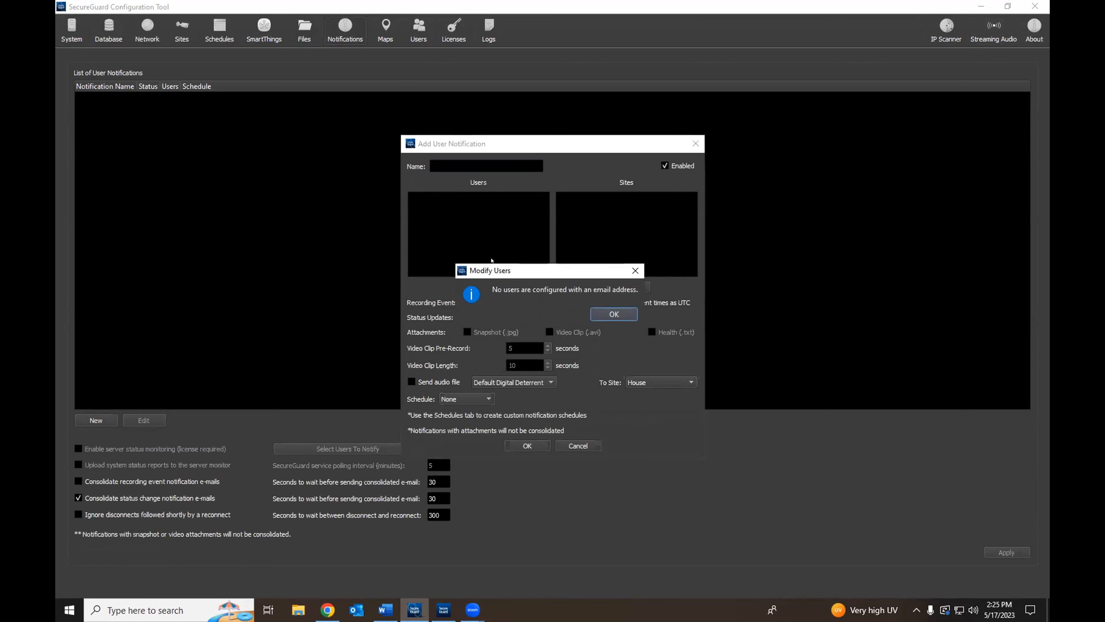
click(597, 315)
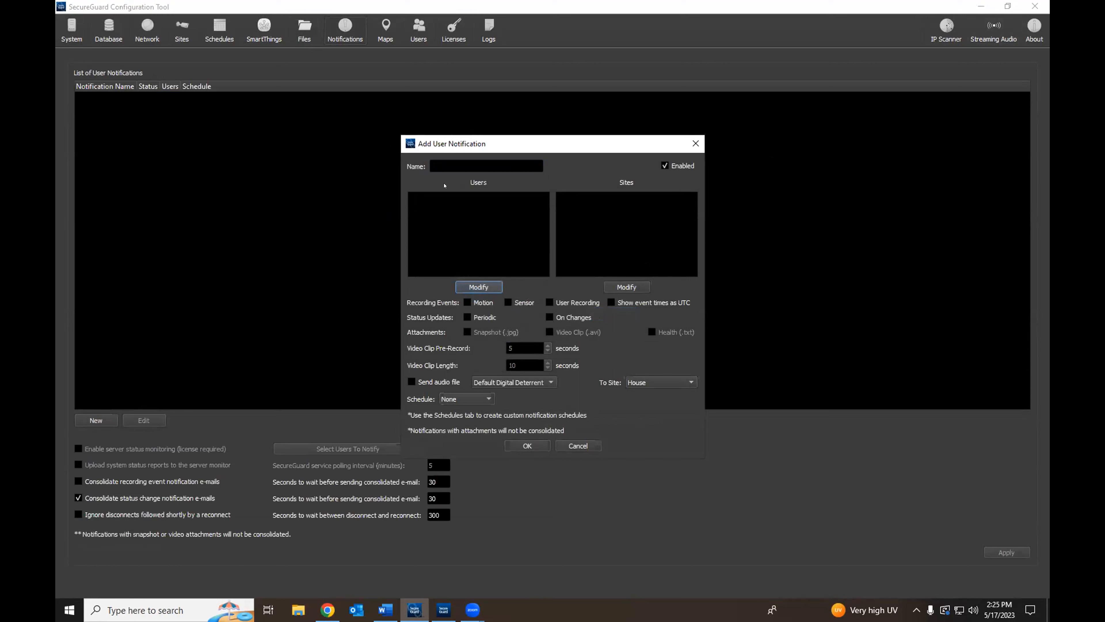
click(439, 165)
text(test)
Step: Try choosing recipients and sites, then discard the notification without saving
click(478, 286)
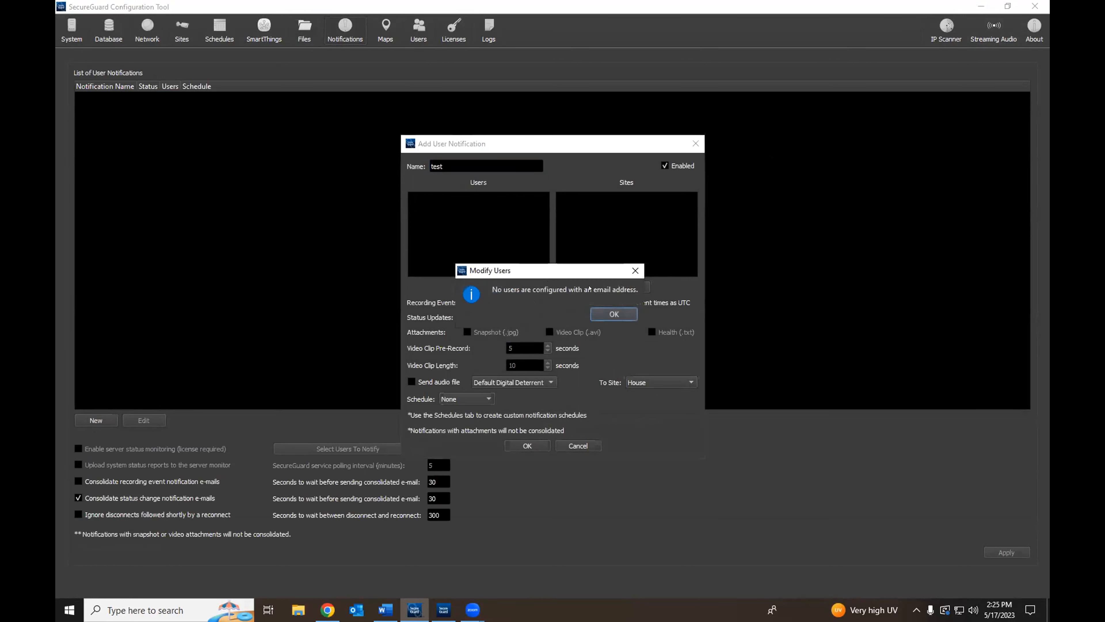
click(608, 314)
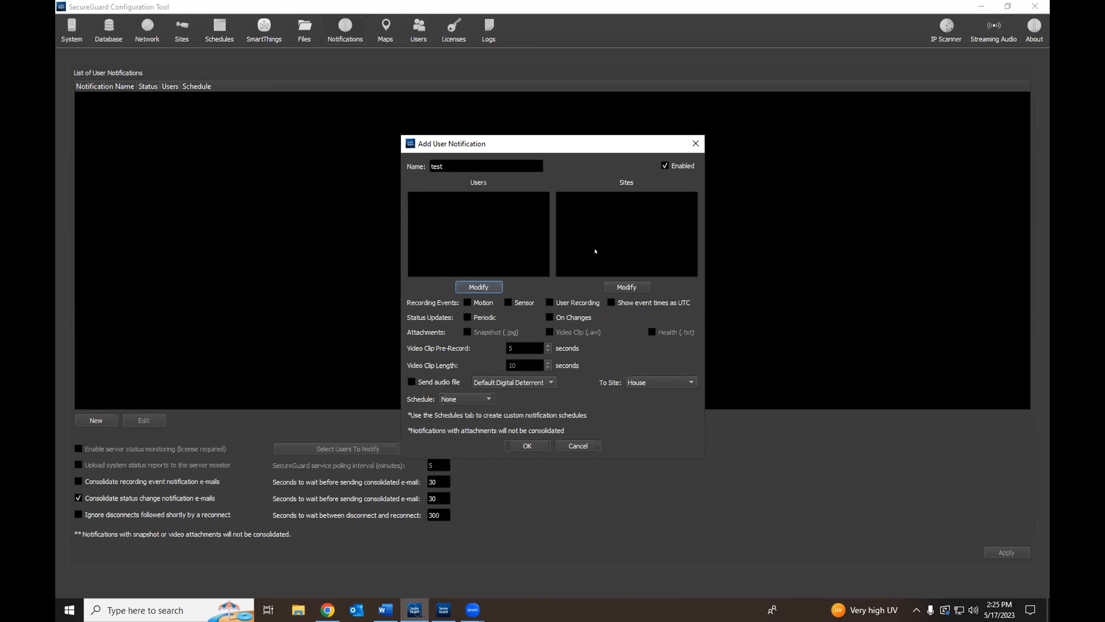
click(642, 288)
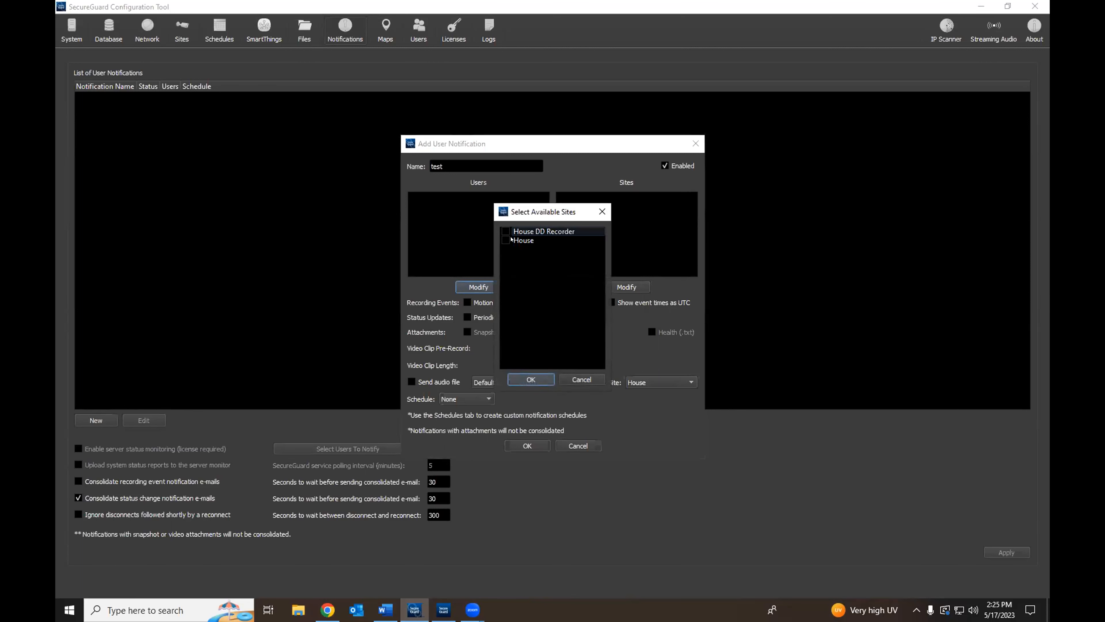
click(600, 211)
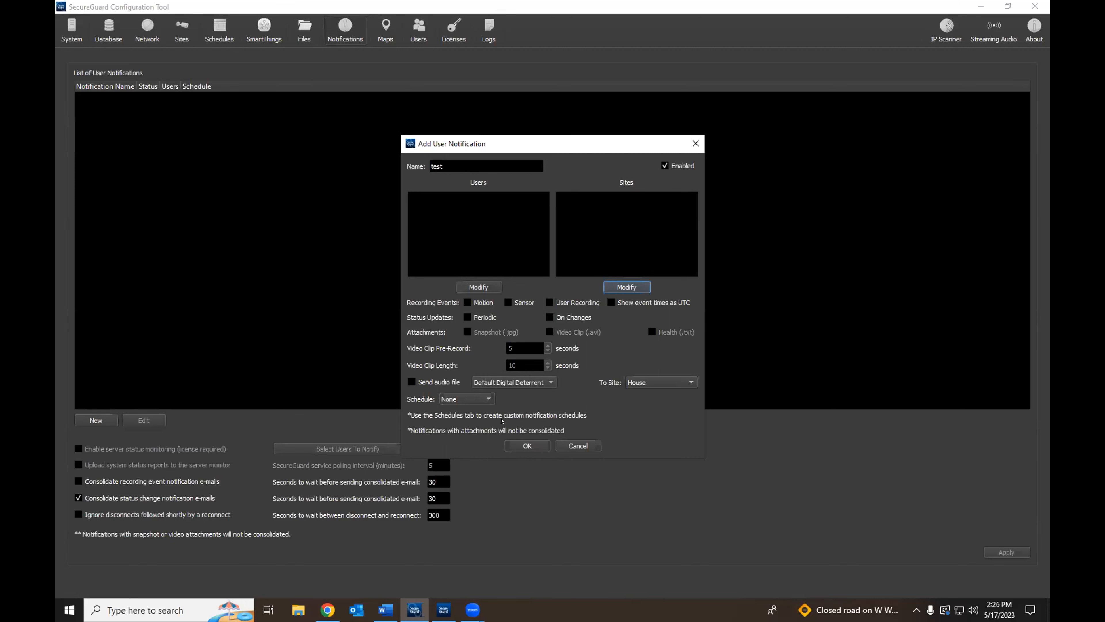
click(695, 143)
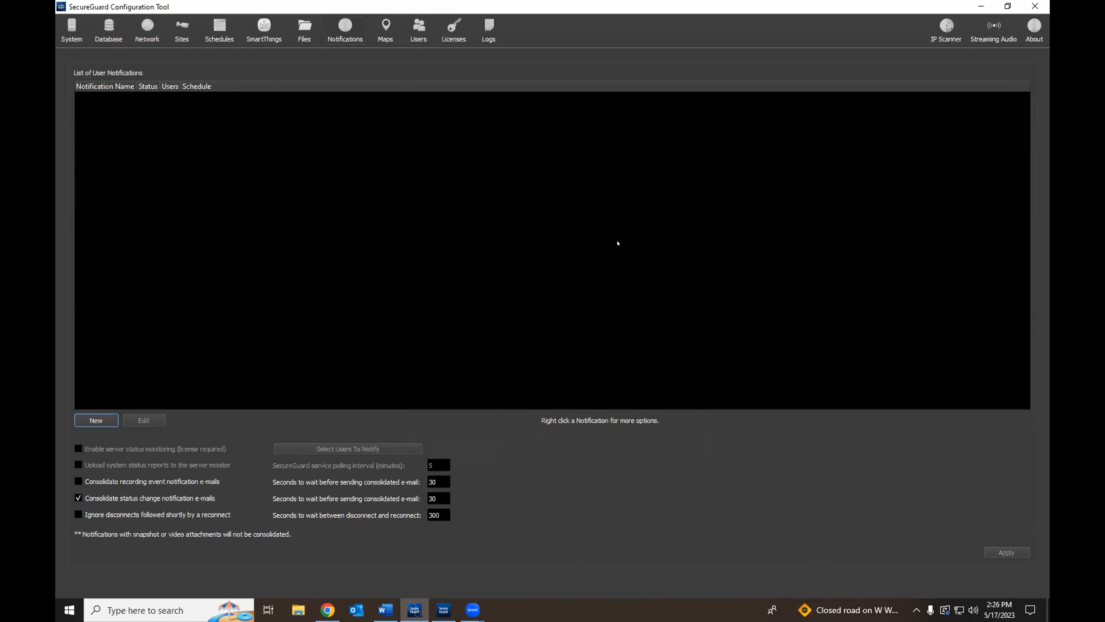
Step: Start a new map on the Maps page, browse Pictures, and cancel
click(401, 33)
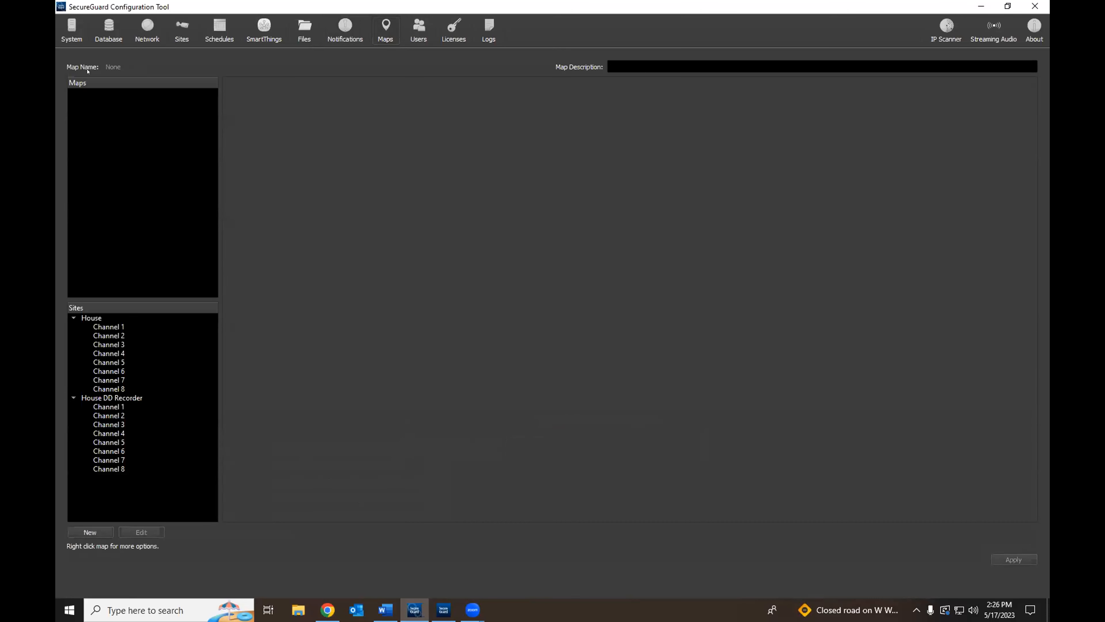
click(90, 532)
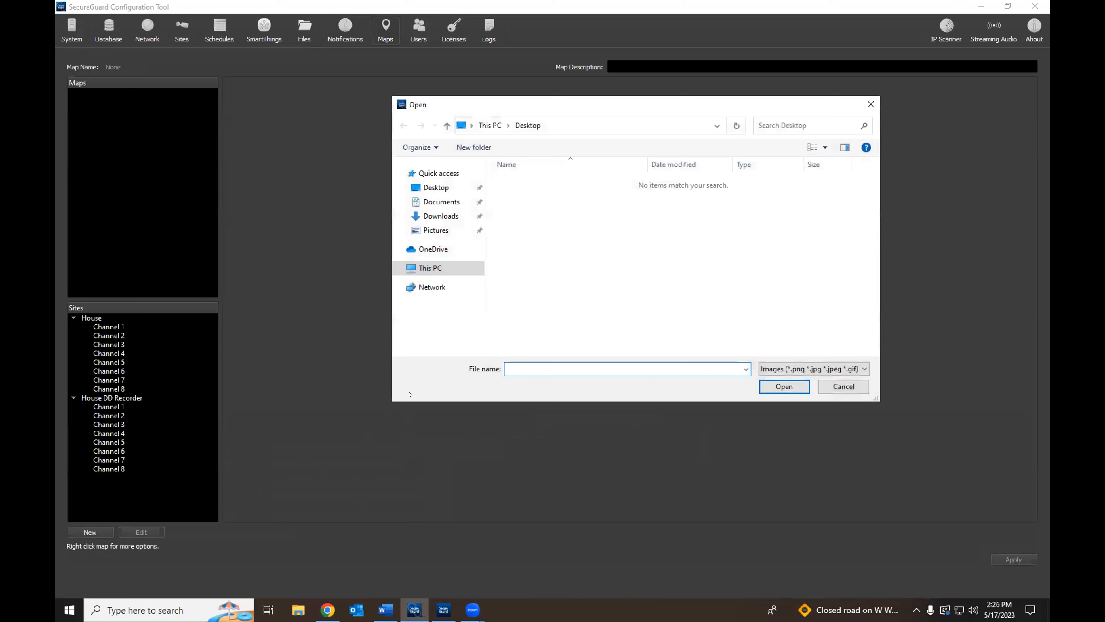
click(438, 230)
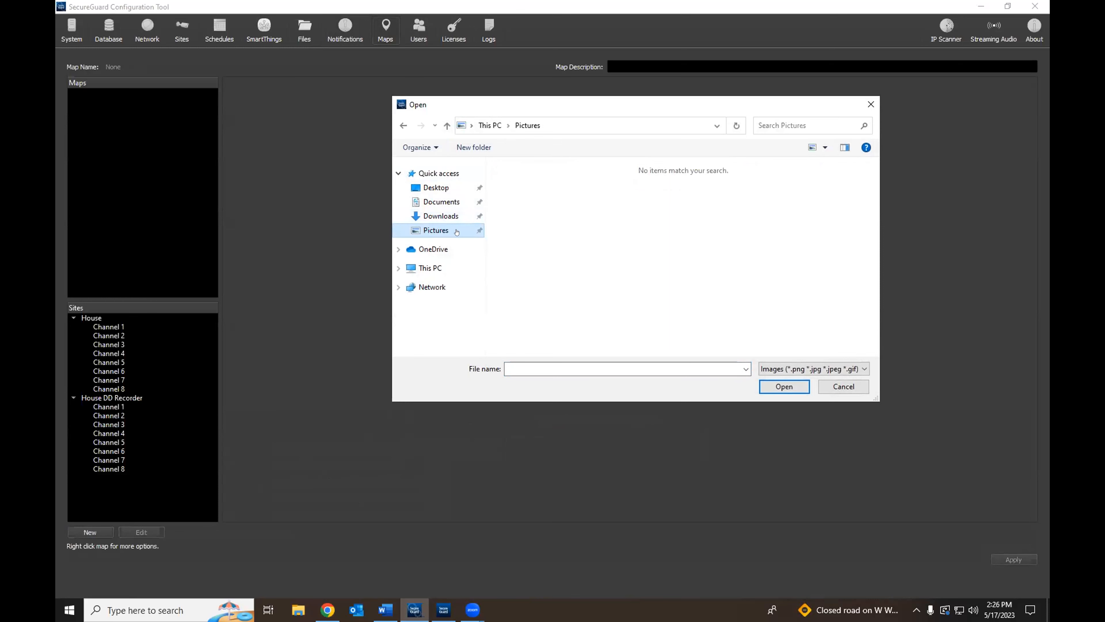
click(870, 104)
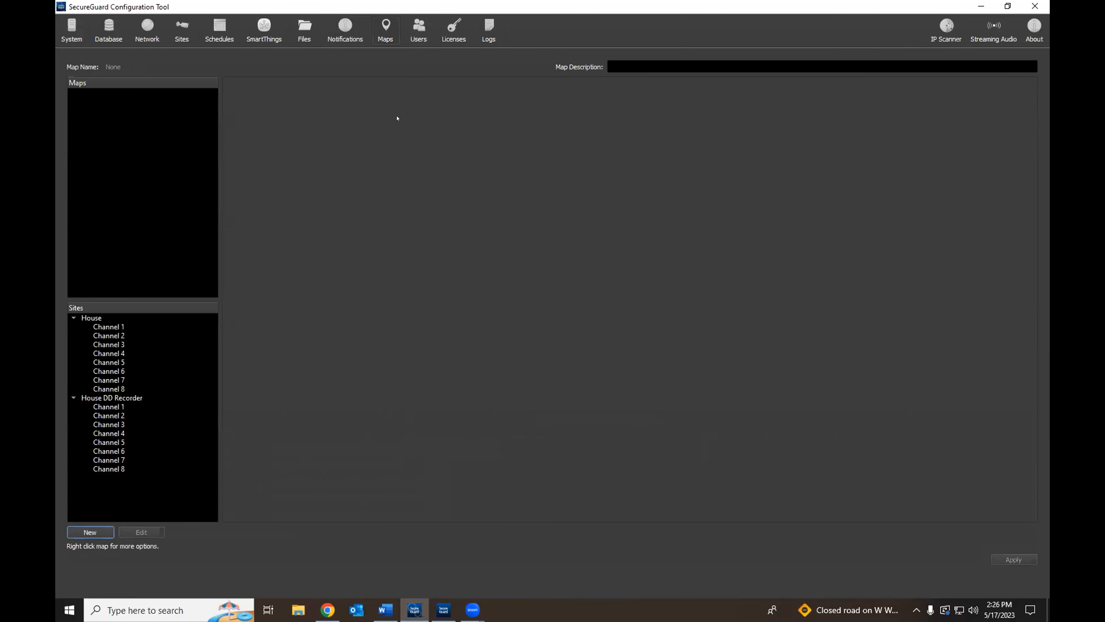
Step: Browse This PC and Pictures for a map image, cancel, and open the Users page
click(90, 532)
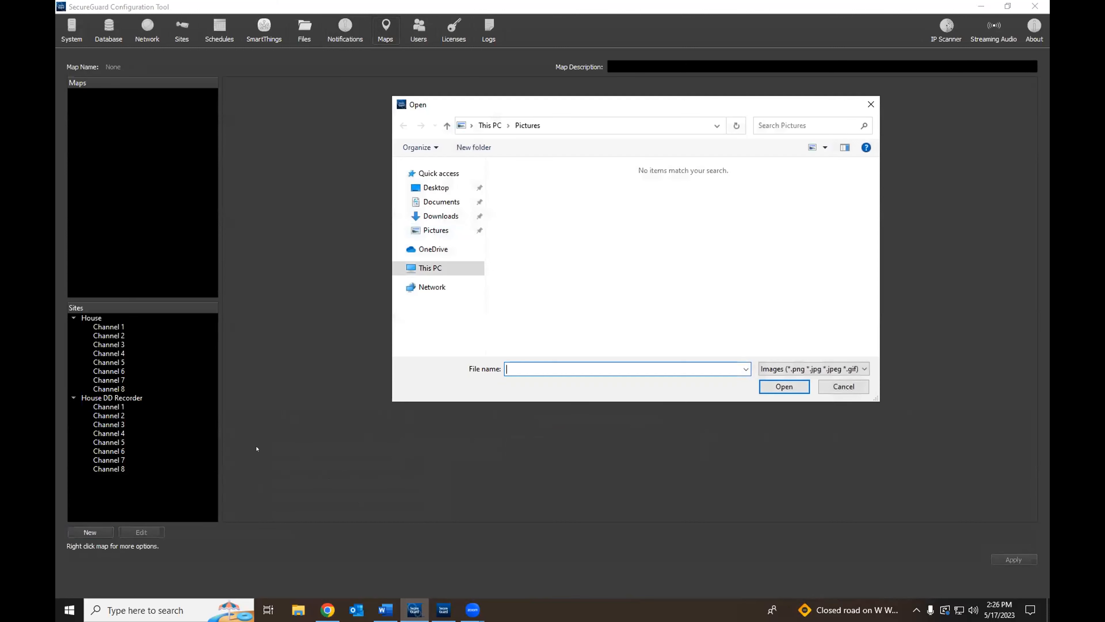
click(437, 268)
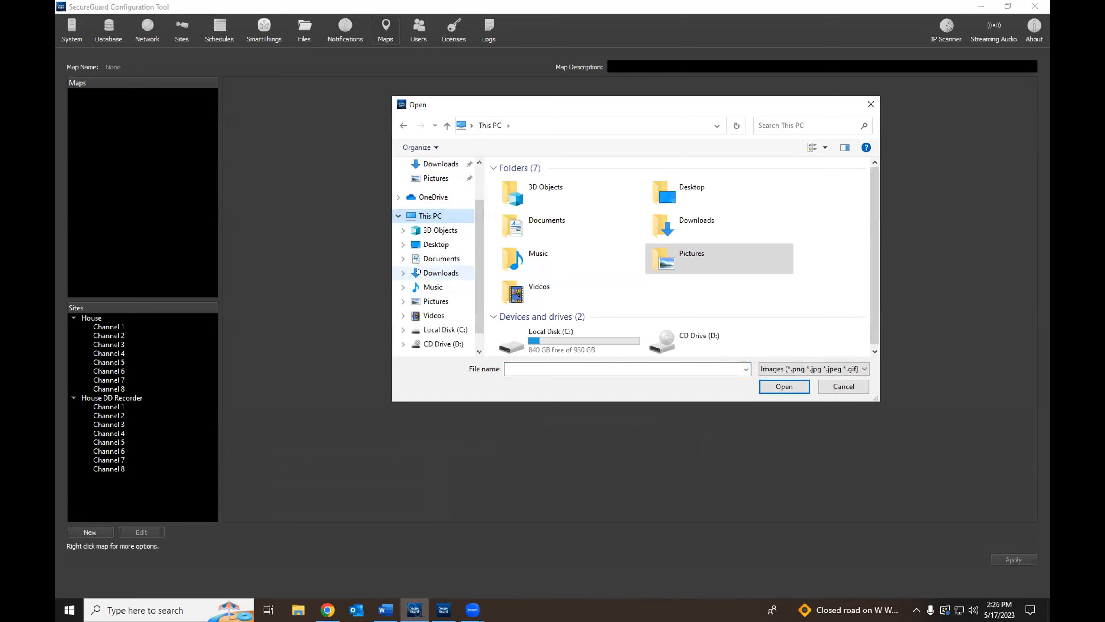
click(437, 300)
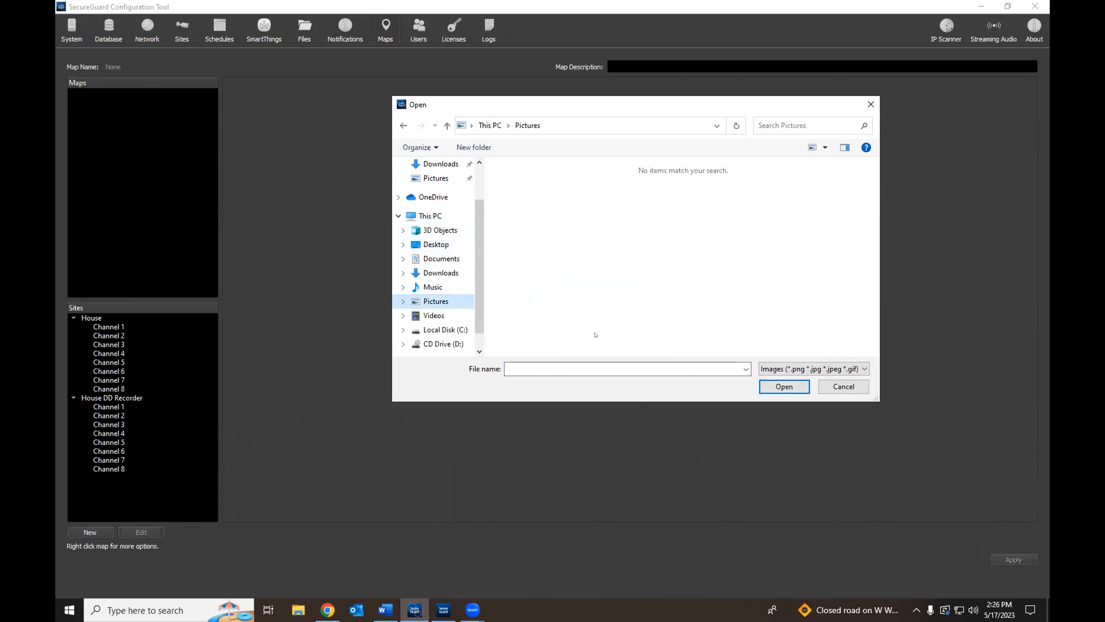
click(871, 104)
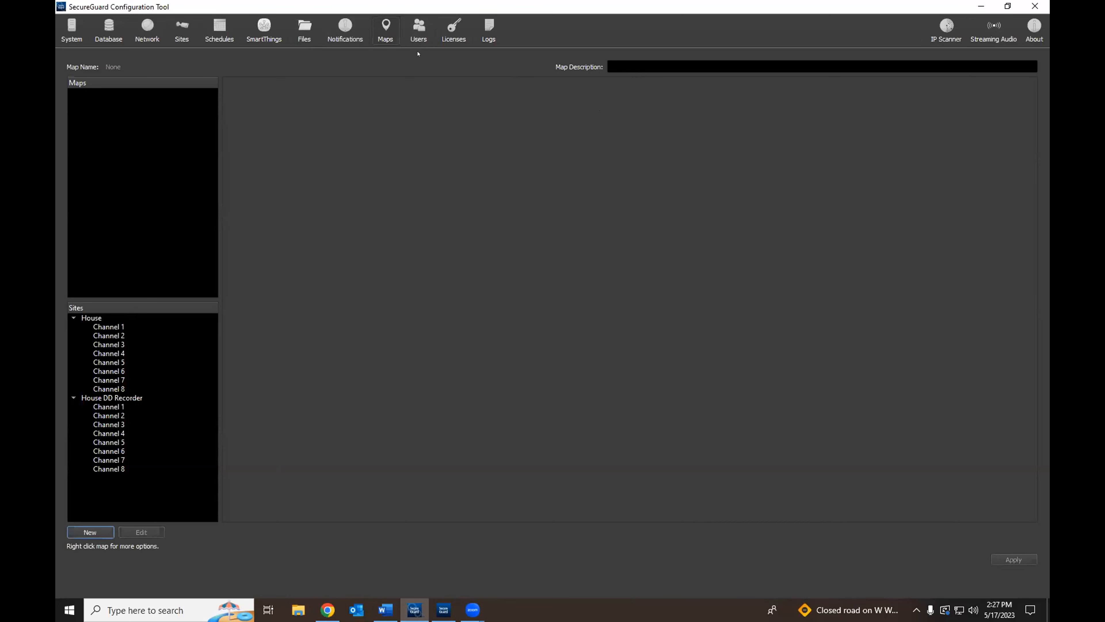
click(417, 30)
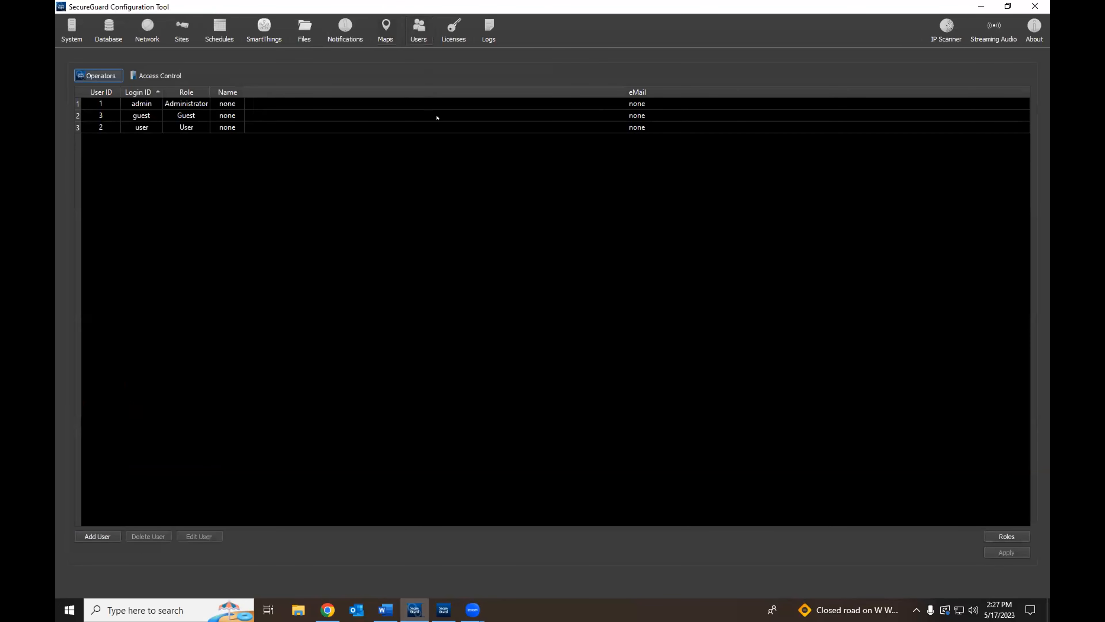
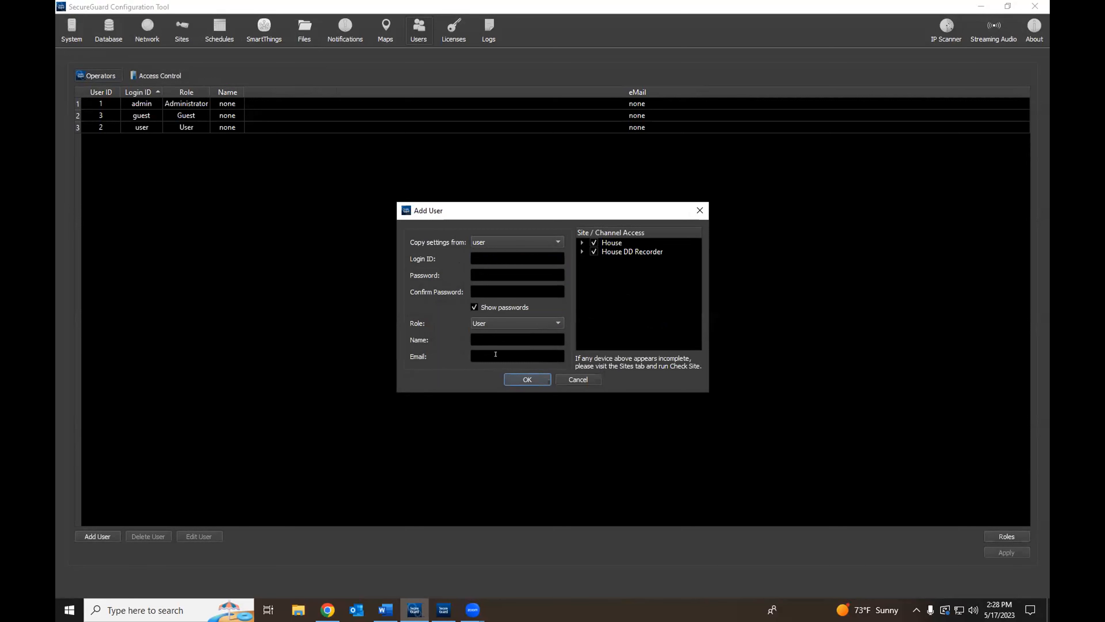
Step: Cancel the Add User form so the operator list keeps only admin, guest and user
click(579, 379)
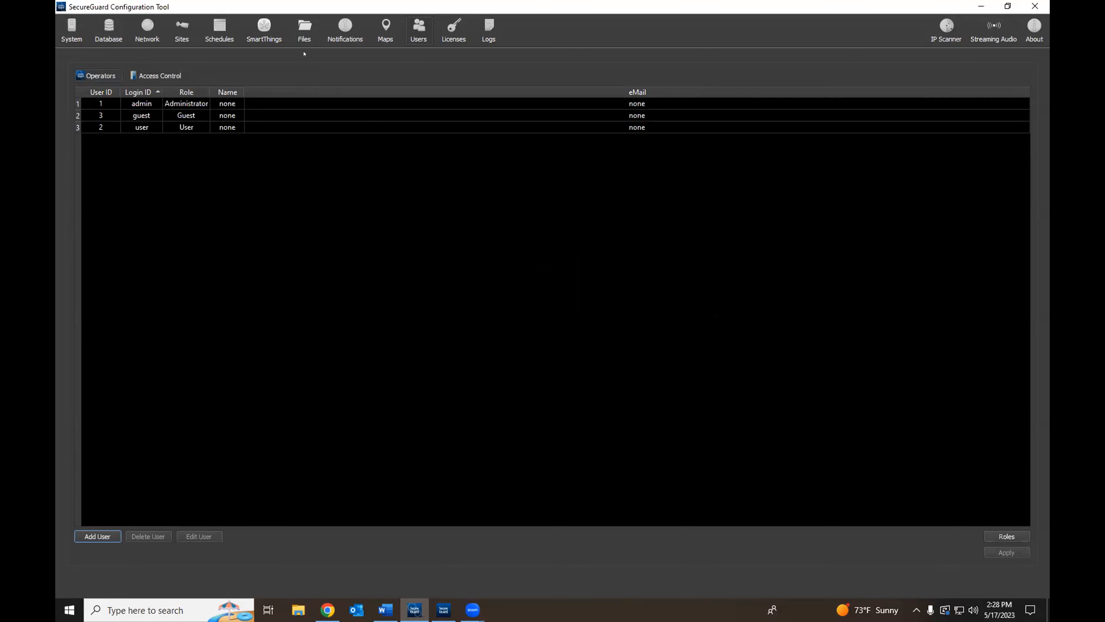
Step: Discard a new notification, then view Licenses, where only 32 video channels is active
click(343, 29)
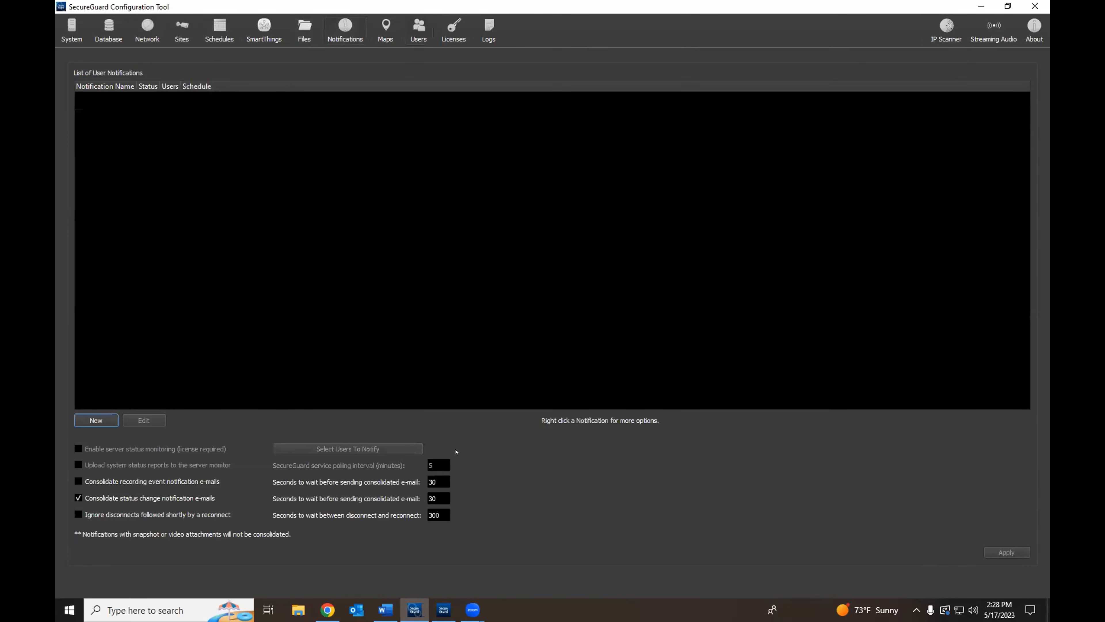
click(107, 419)
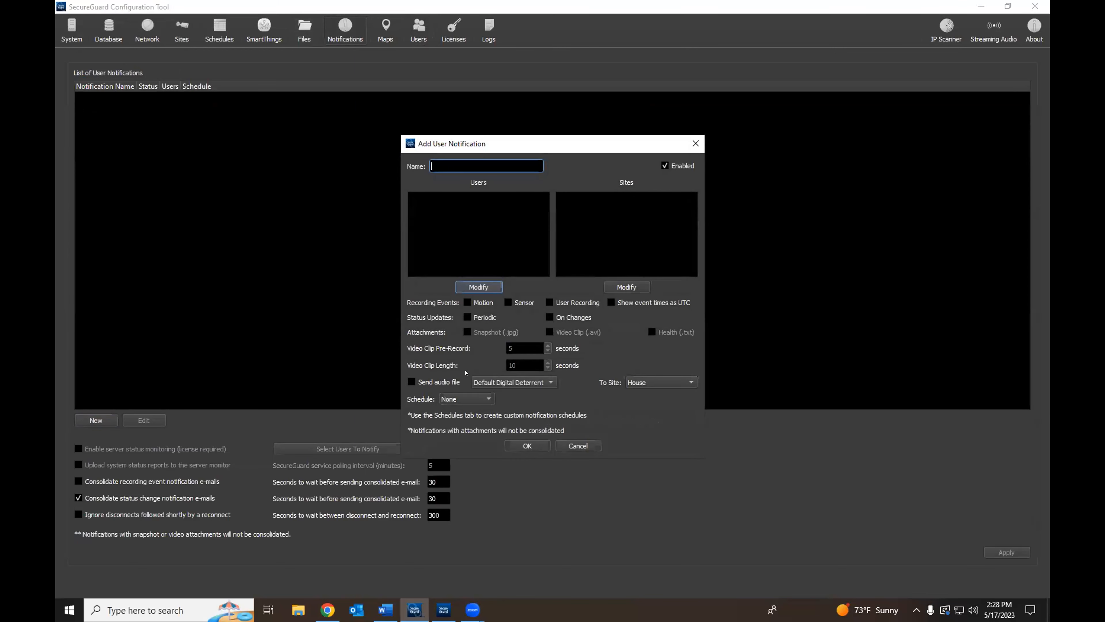
click(696, 143)
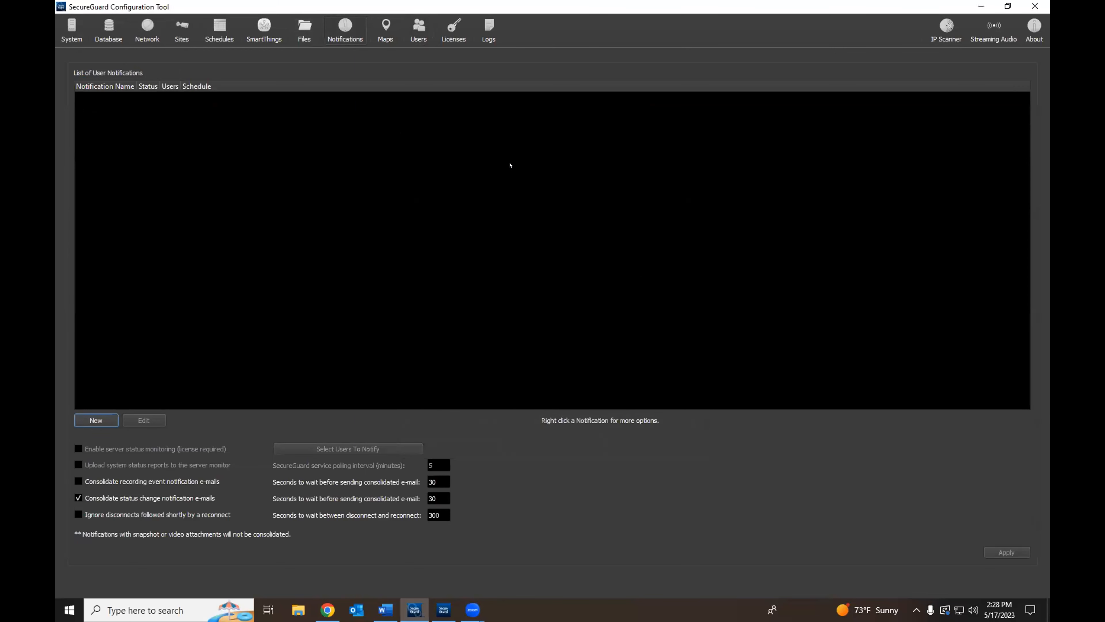
click(410, 40)
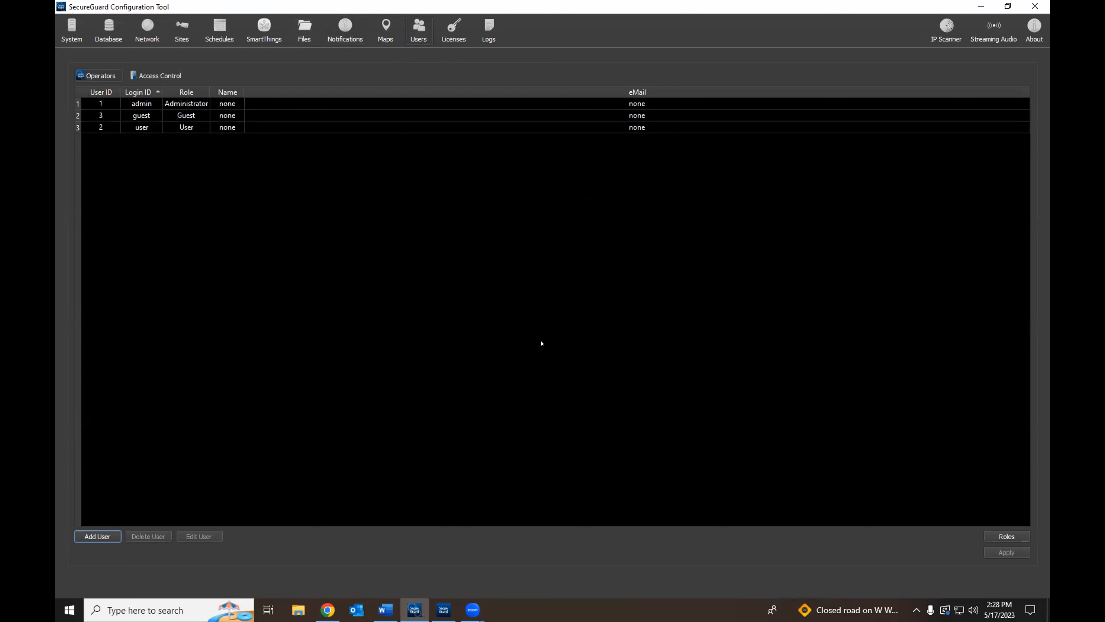
click(439, 30)
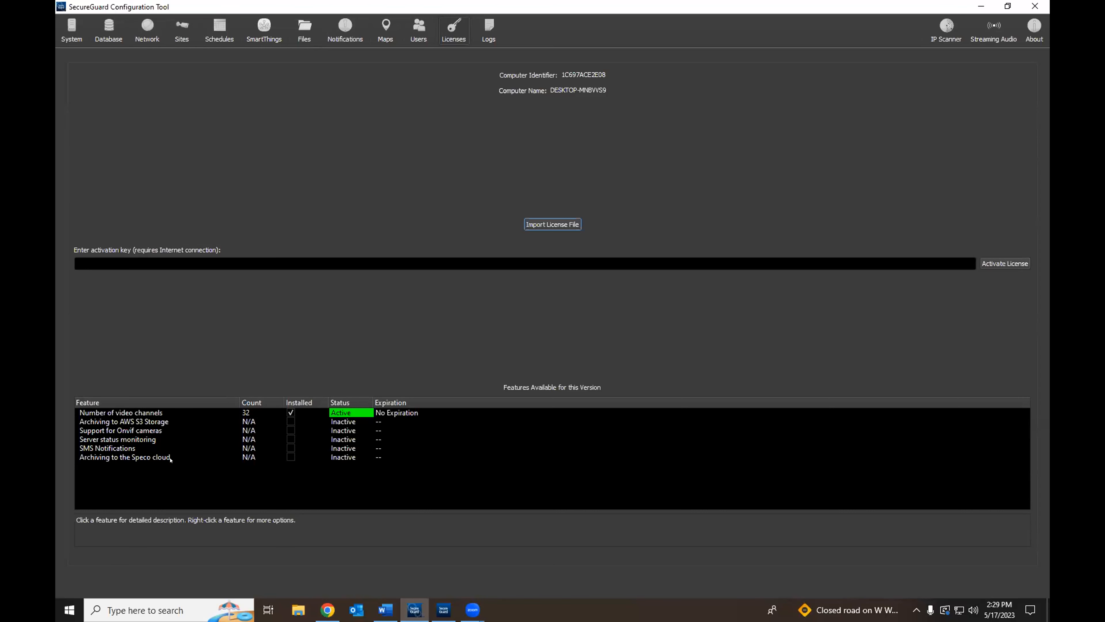
Step: Read the Speco cloud archiving feature and cancel a license import, then view the House site's health status
click(286, 457)
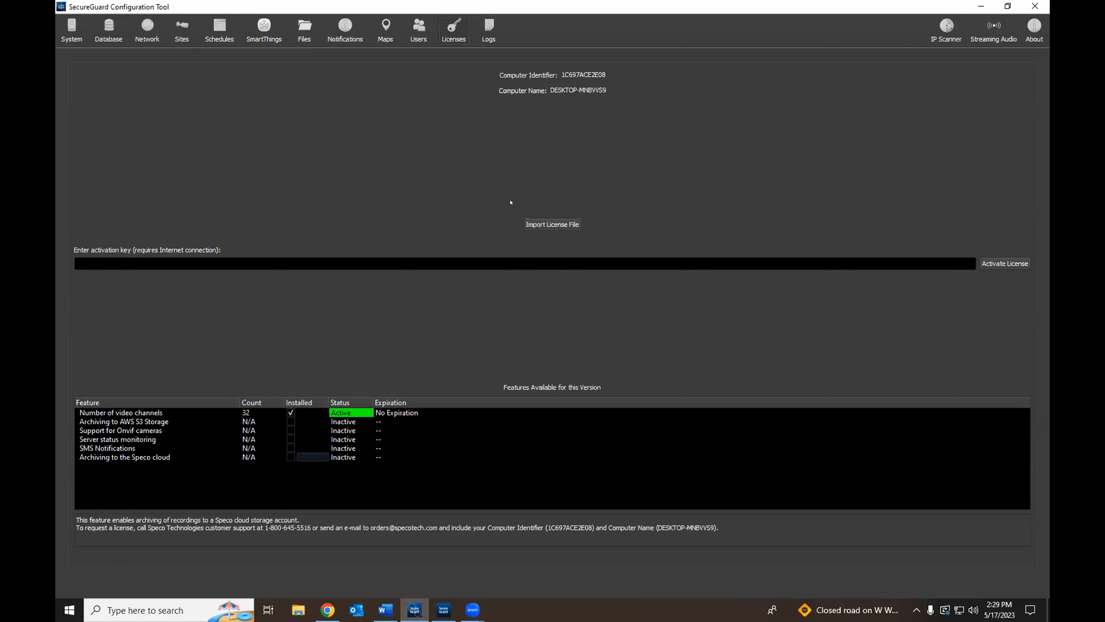
click(543, 226)
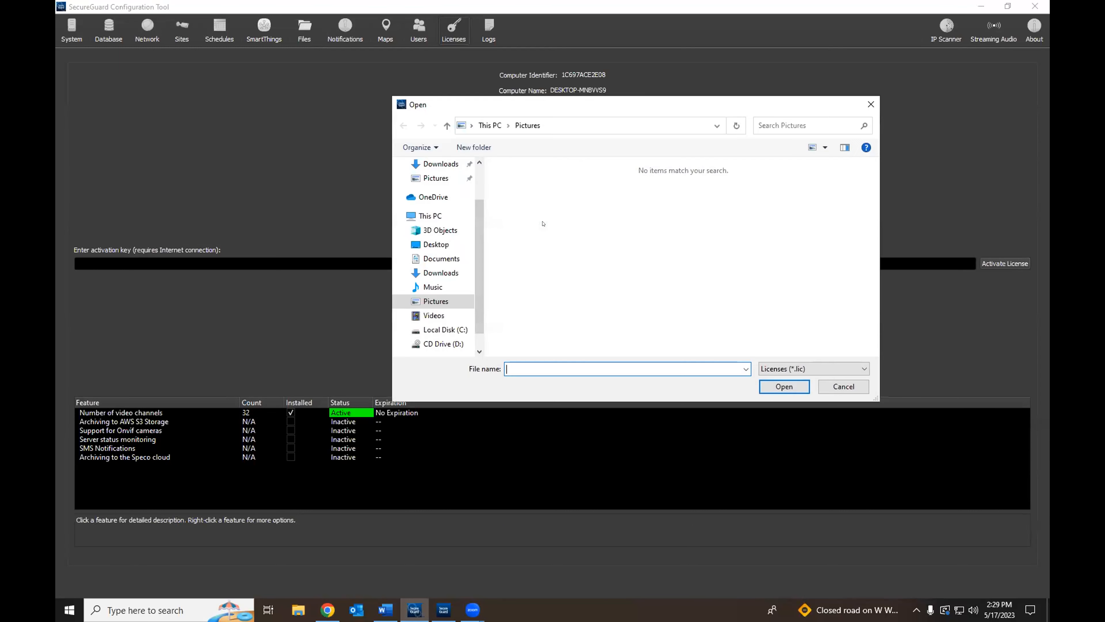
click(863, 108)
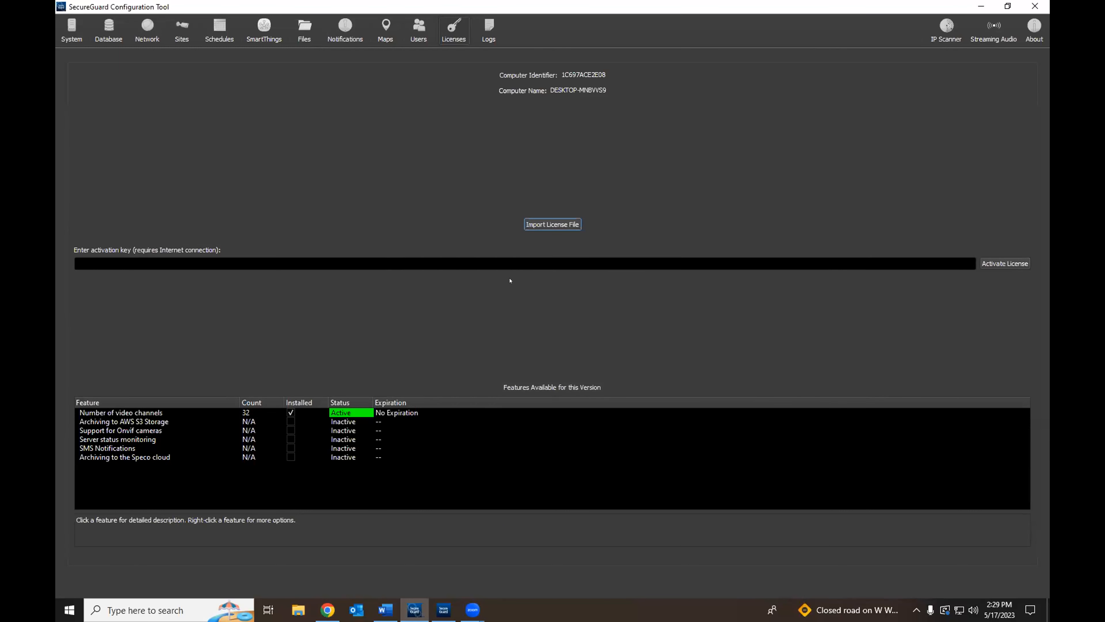
click(136, 258)
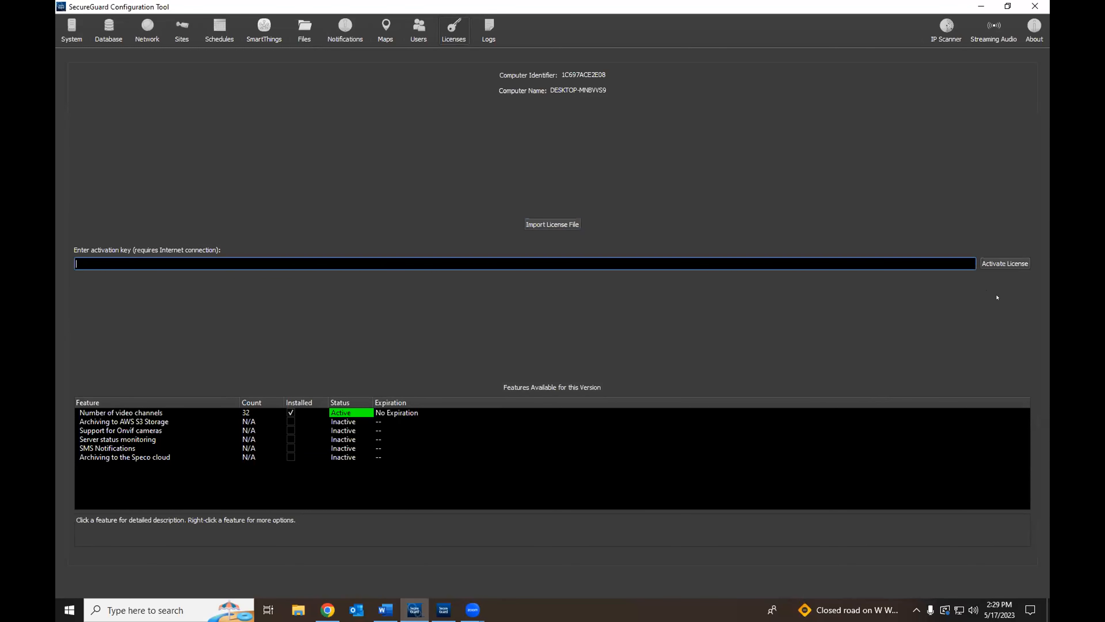
click(494, 33)
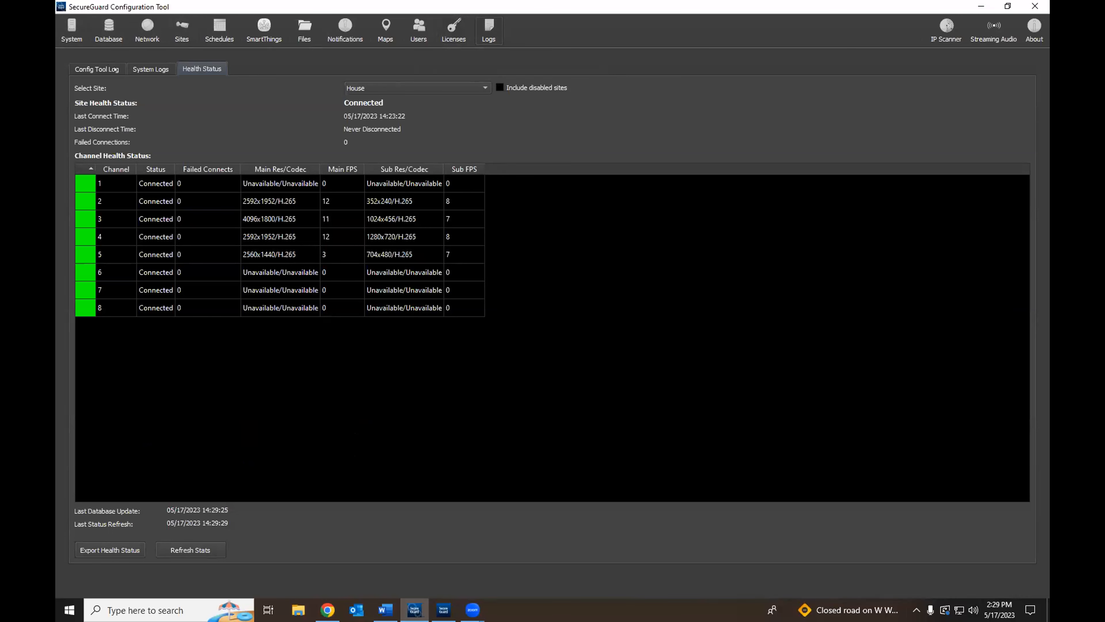
Step: Look through the Config Tool Log, System Logs and Health Status tabs
click(97, 69)
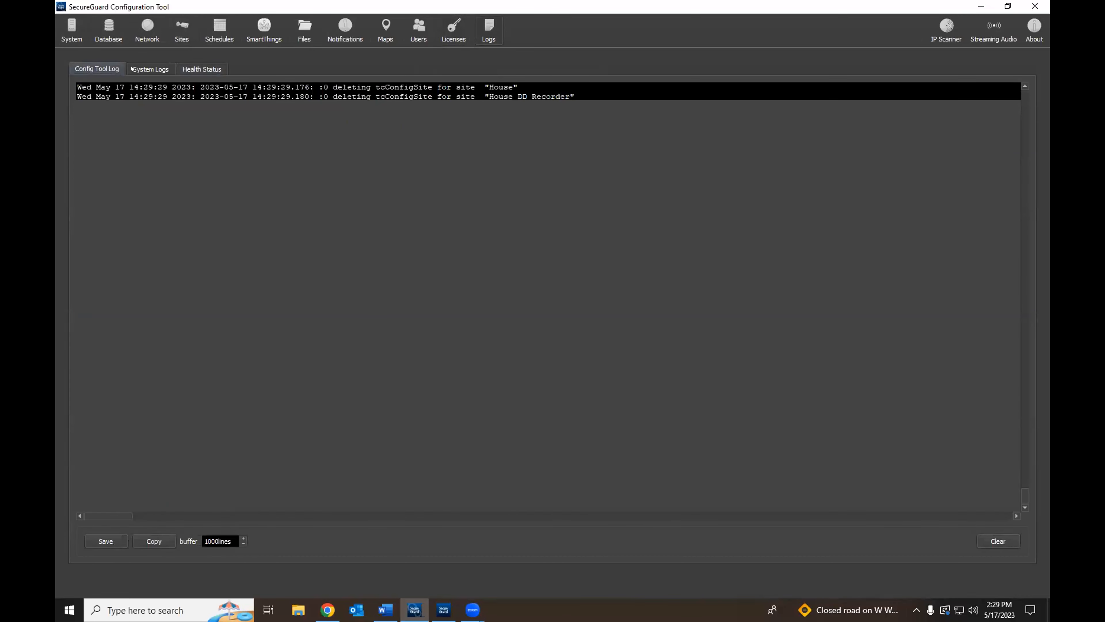
click(143, 69)
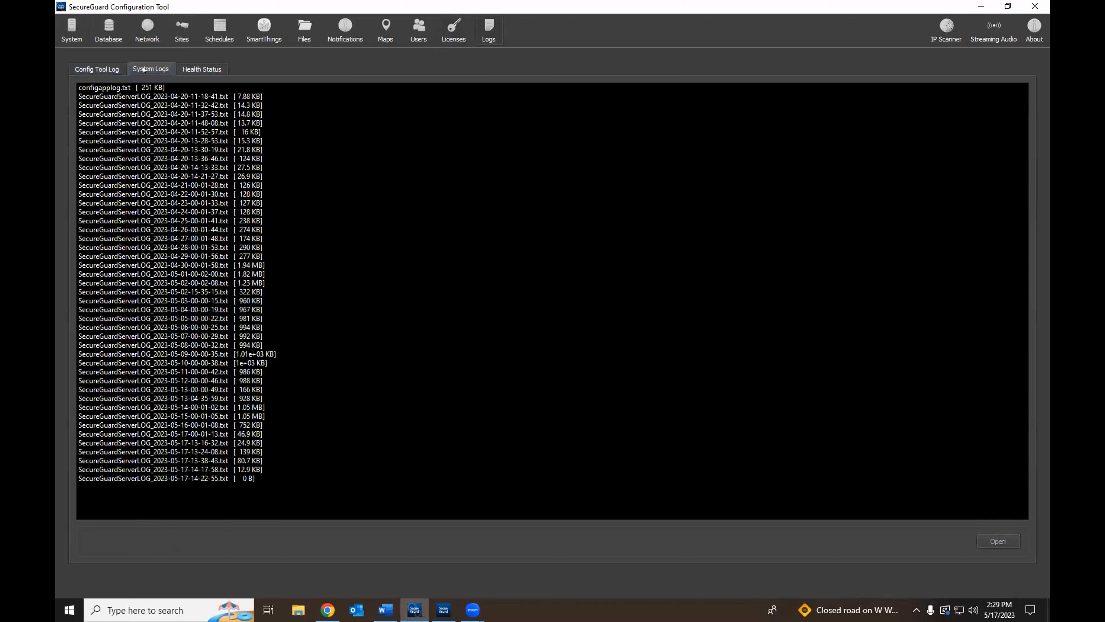
click(198, 70)
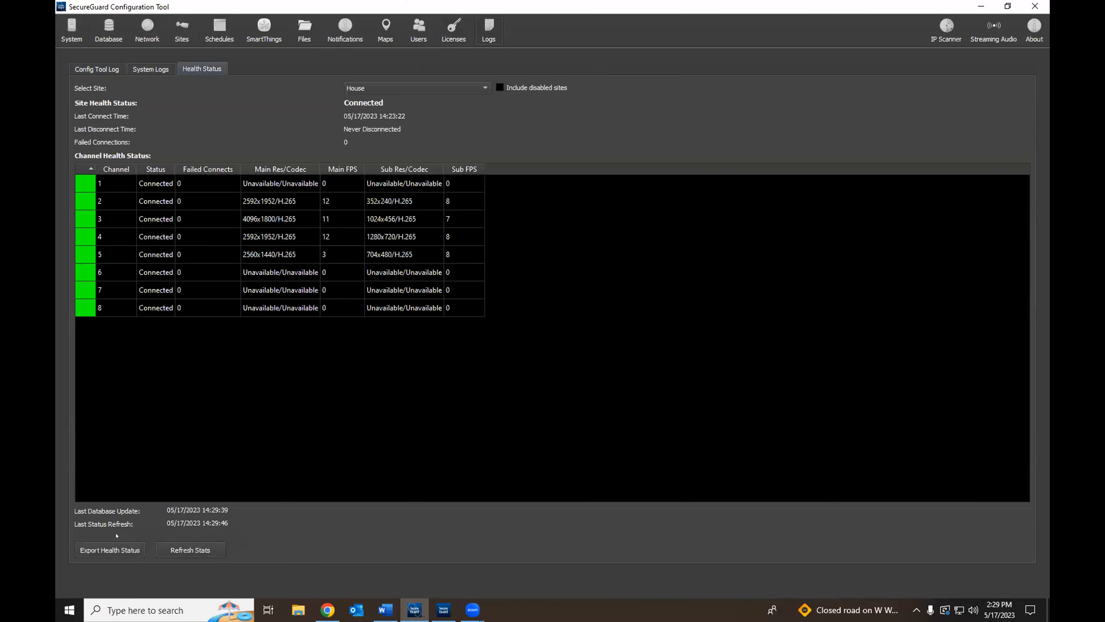
Step: Export the health report to the Desktop as SG_Health_Report_20230517_142951.txt and launch IP Scanner
click(110, 550)
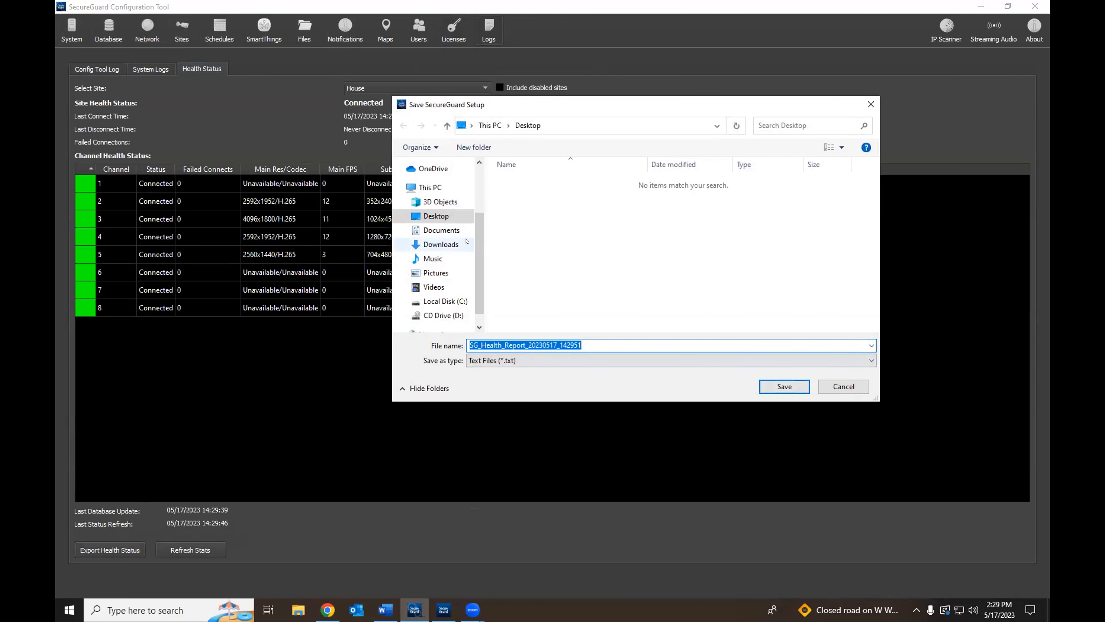
click(782, 384)
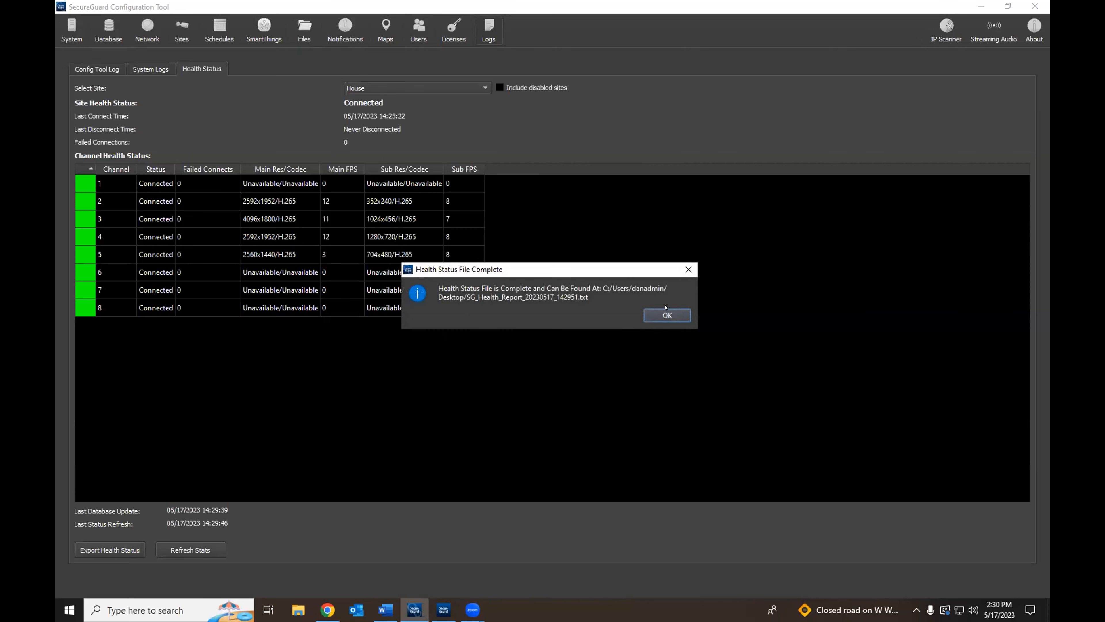
click(672, 316)
click(947, 27)
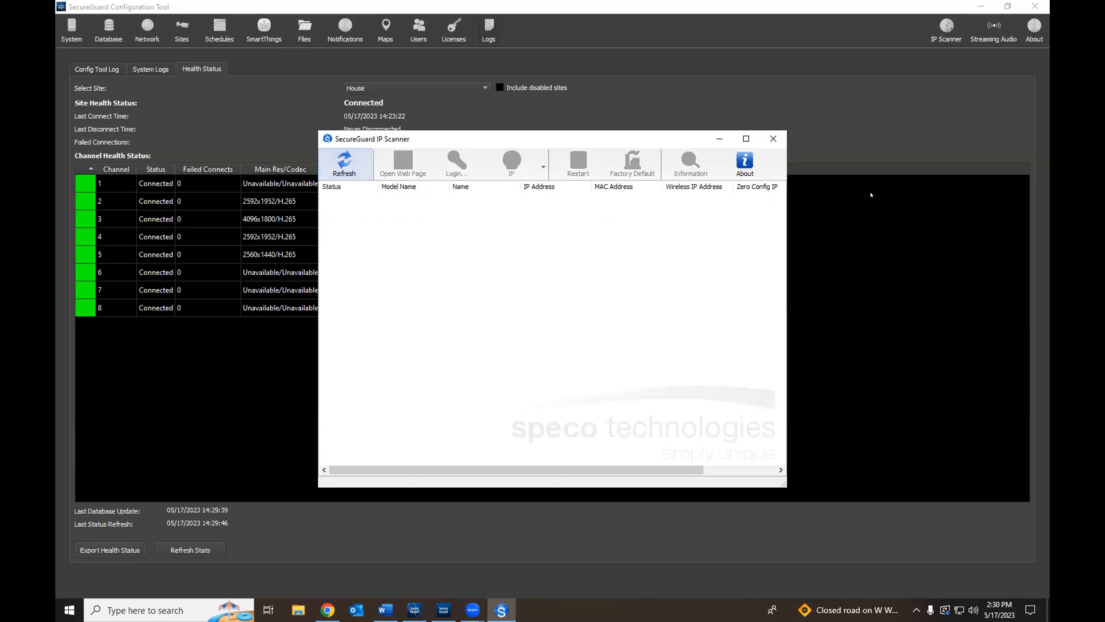
Step: Quit IP Scanner, then review Streaming Audio's source summary and input levels and close it
click(776, 138)
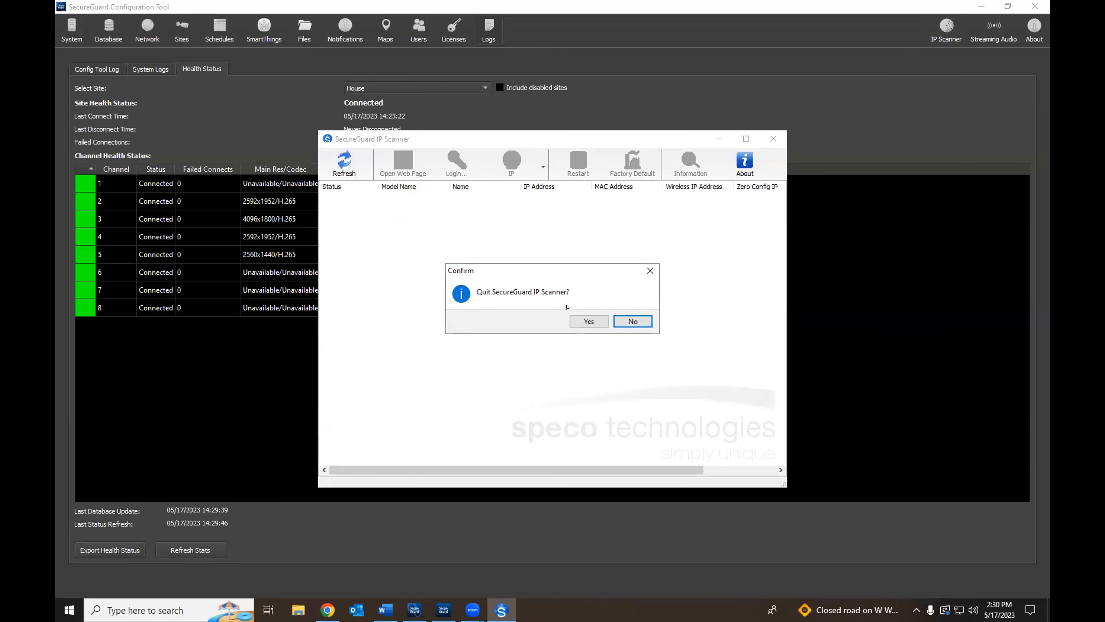
click(588, 321)
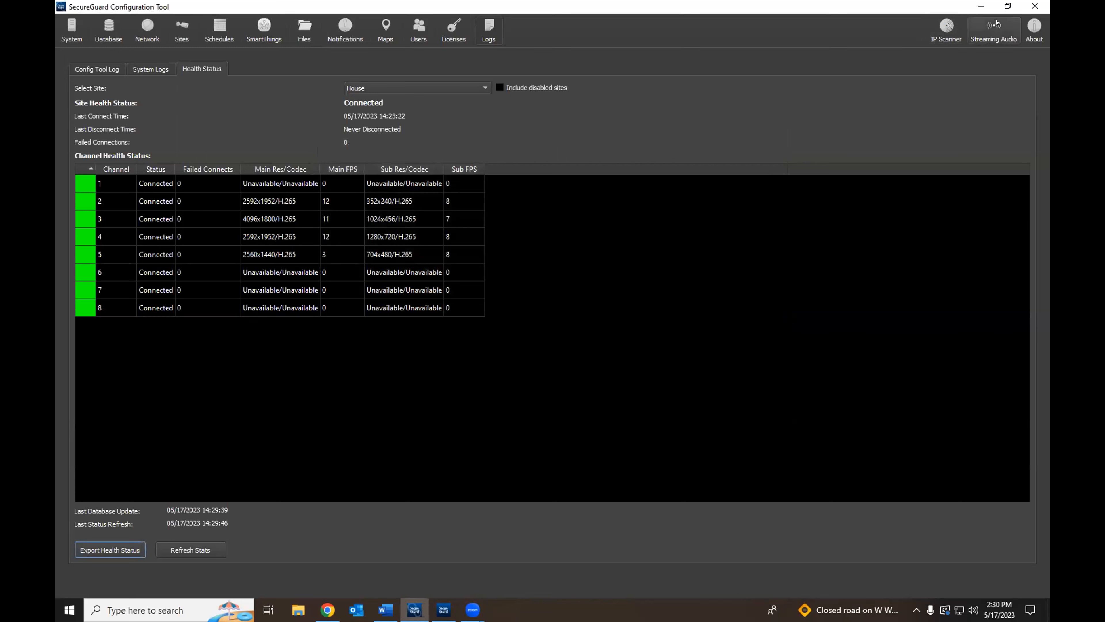
click(976, 32)
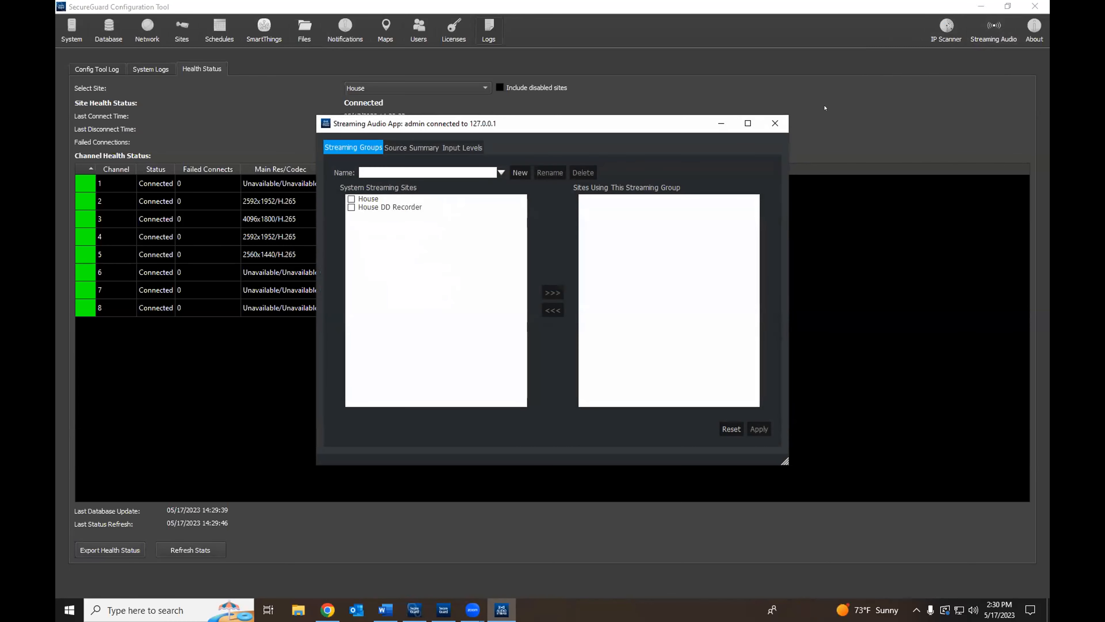
click(427, 147)
key(Right)
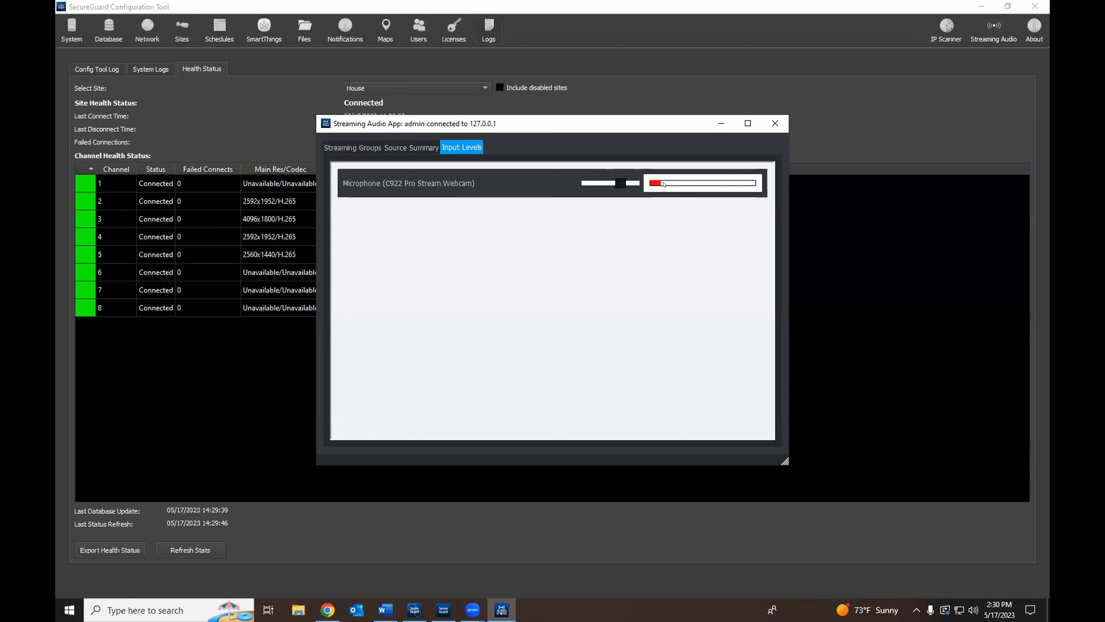
click(769, 127)
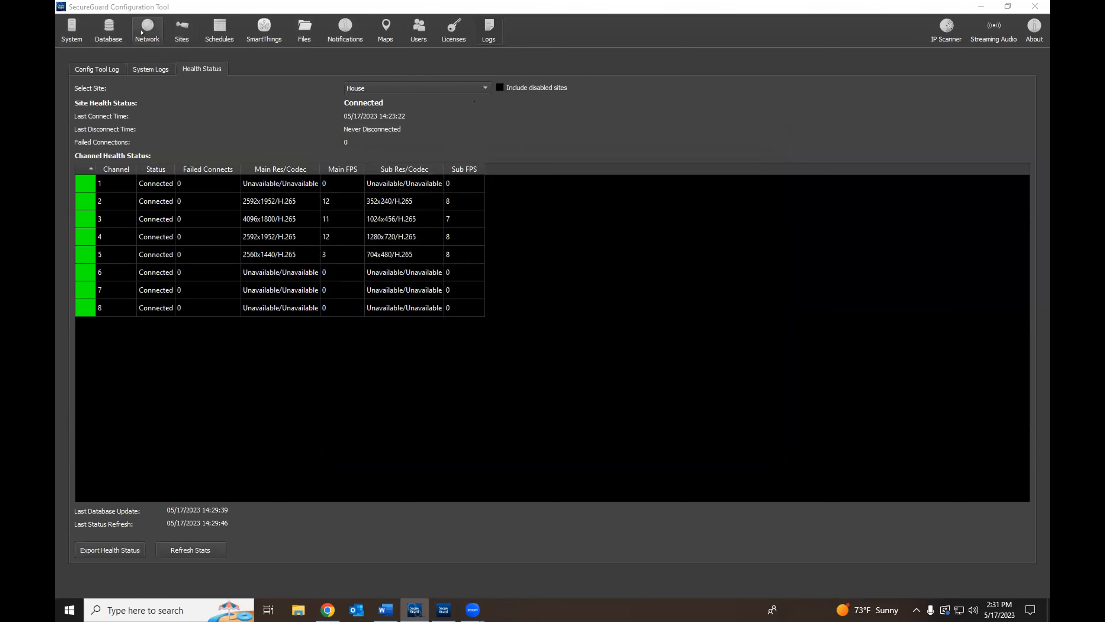
Step: Check the Sites list, then return to System settings showing 60-day retention and 90% disk cap
click(72, 30)
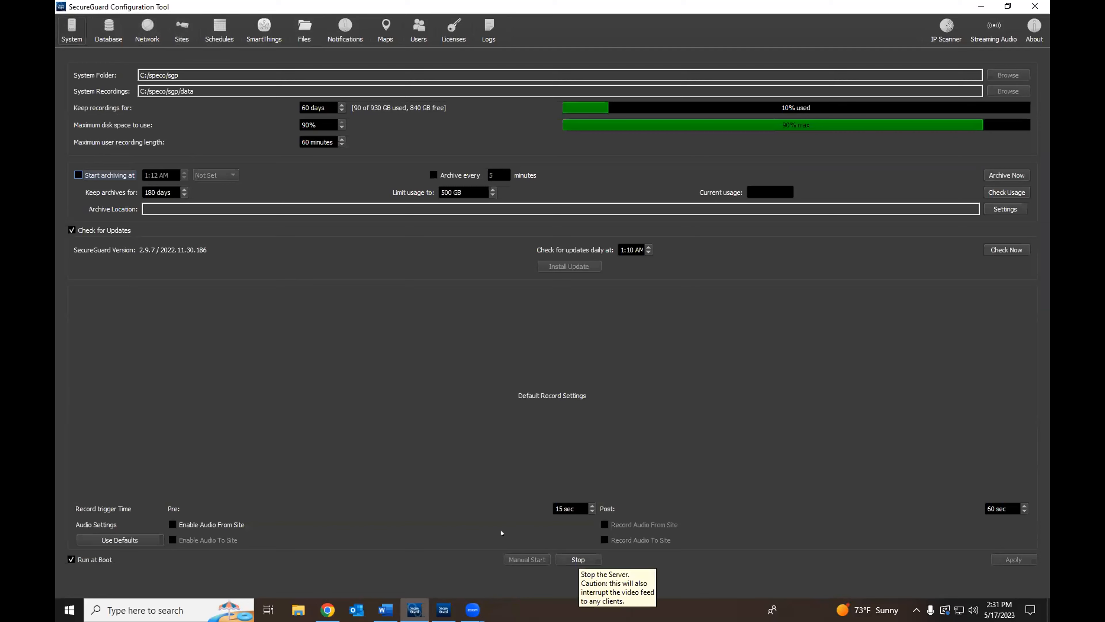
click(182, 29)
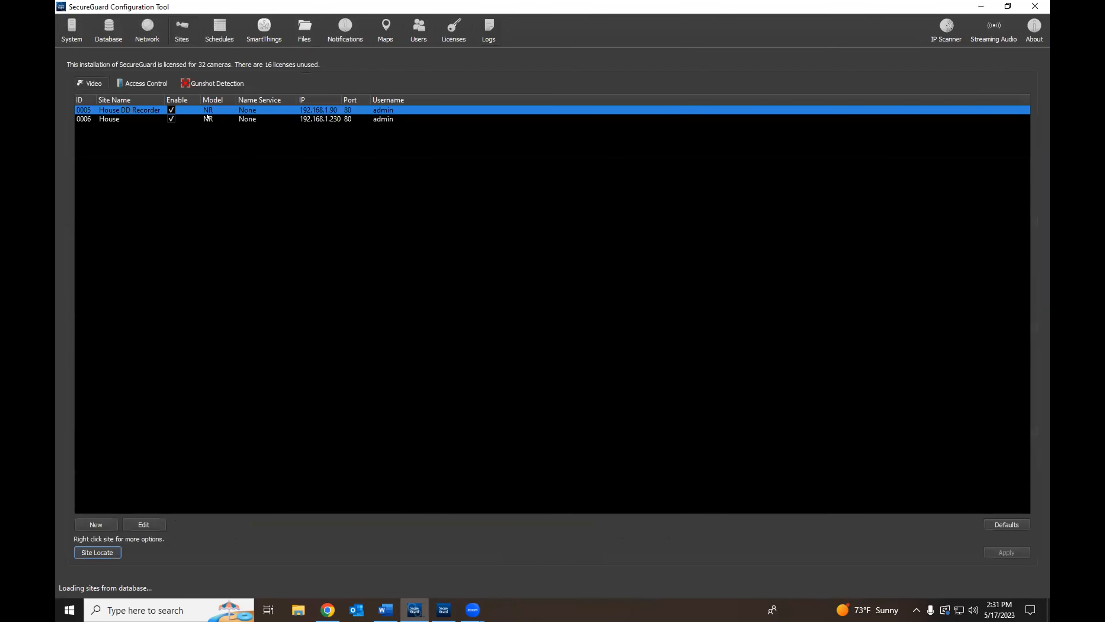
click(72, 30)
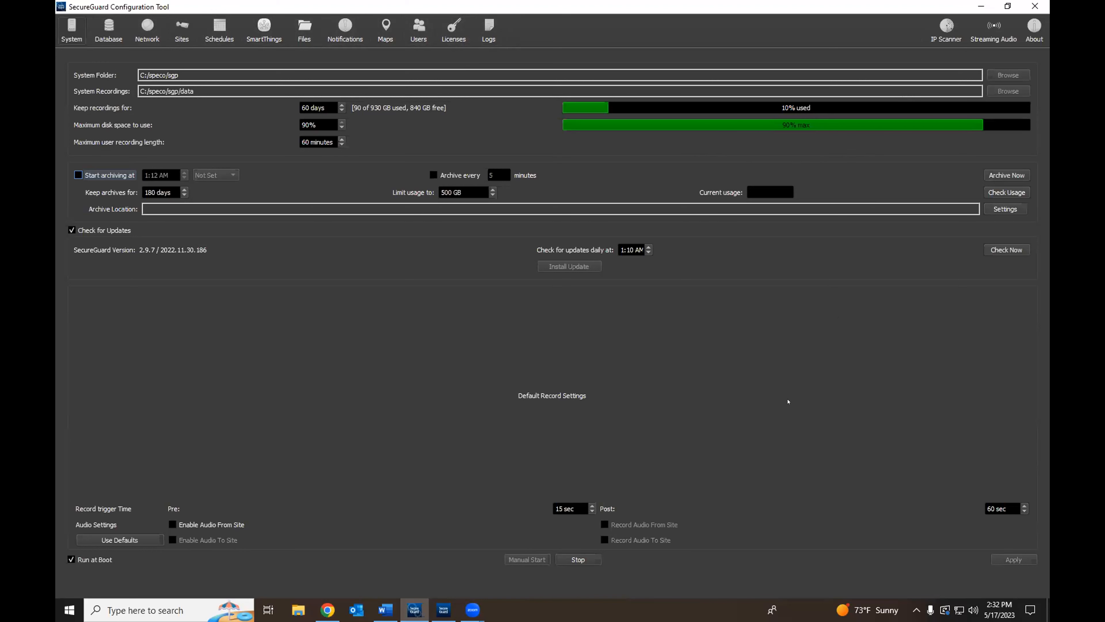
Step: Run Site Locate from the Sites page, finding House and House DD Recorder already defined
click(181, 30)
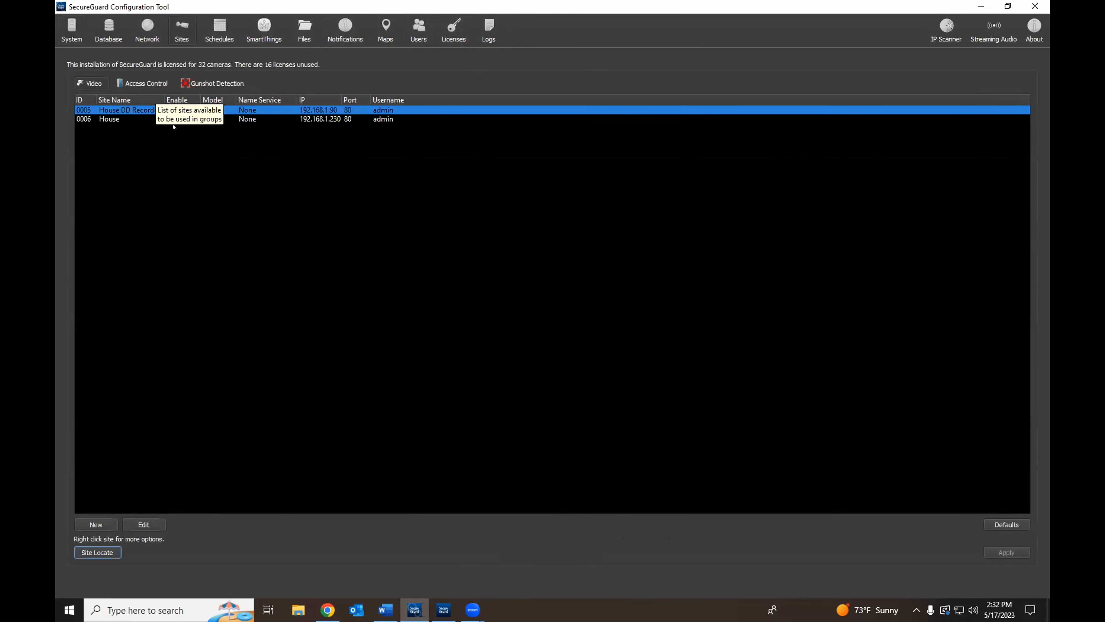
click(113, 549)
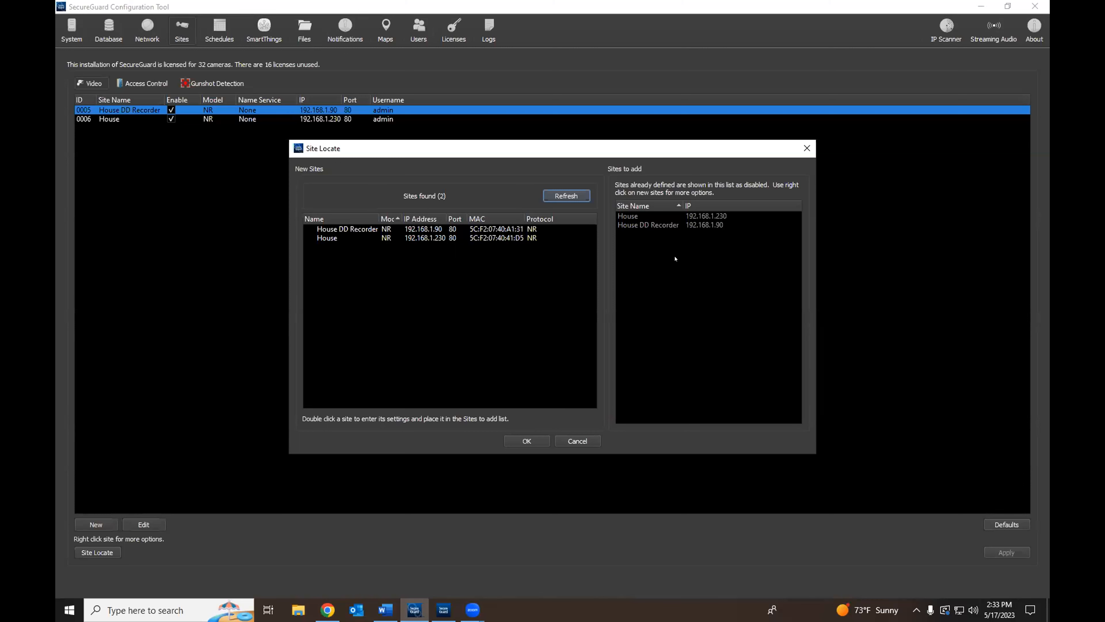
Step: Start a new NVR site with model NR, cancel it, and minimize the Configuration Tool
click(807, 148)
click(88, 525)
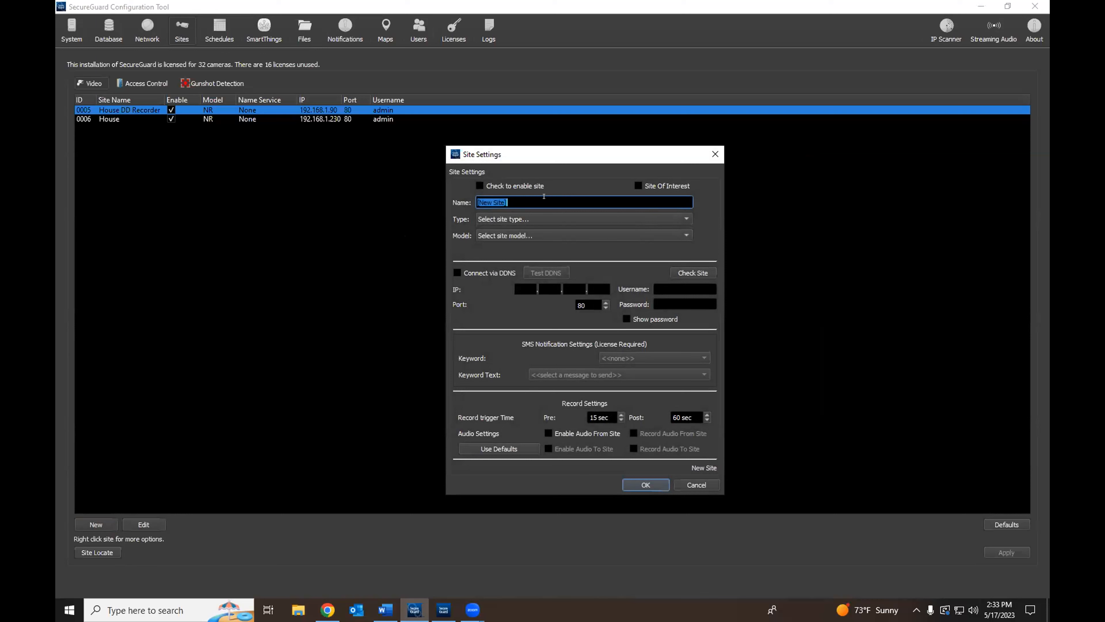
click(579, 220)
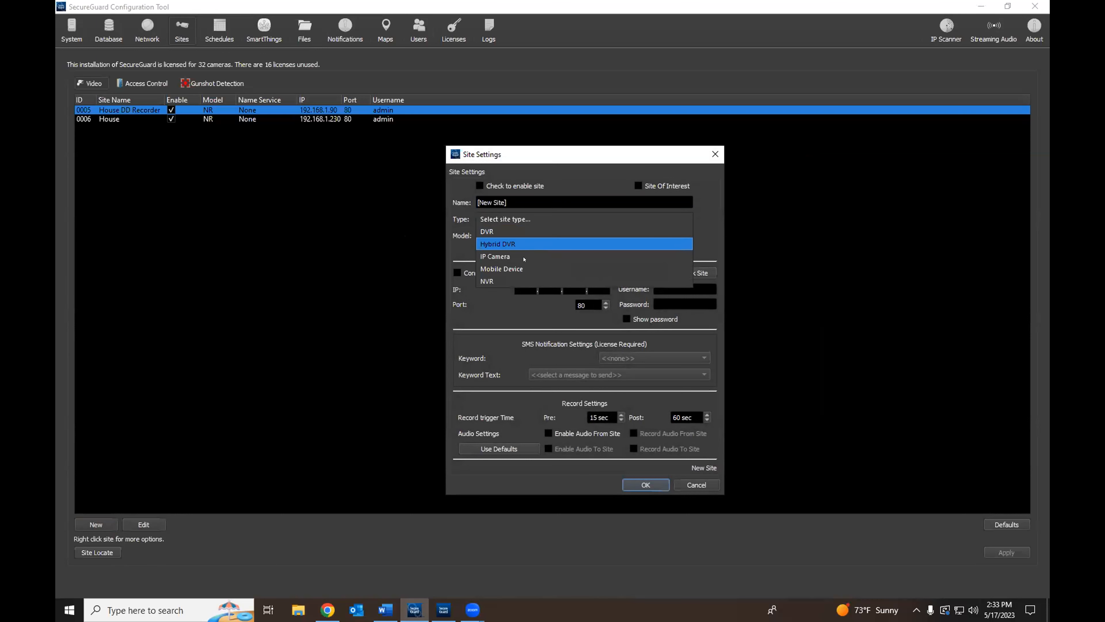
click(529, 281)
click(541, 237)
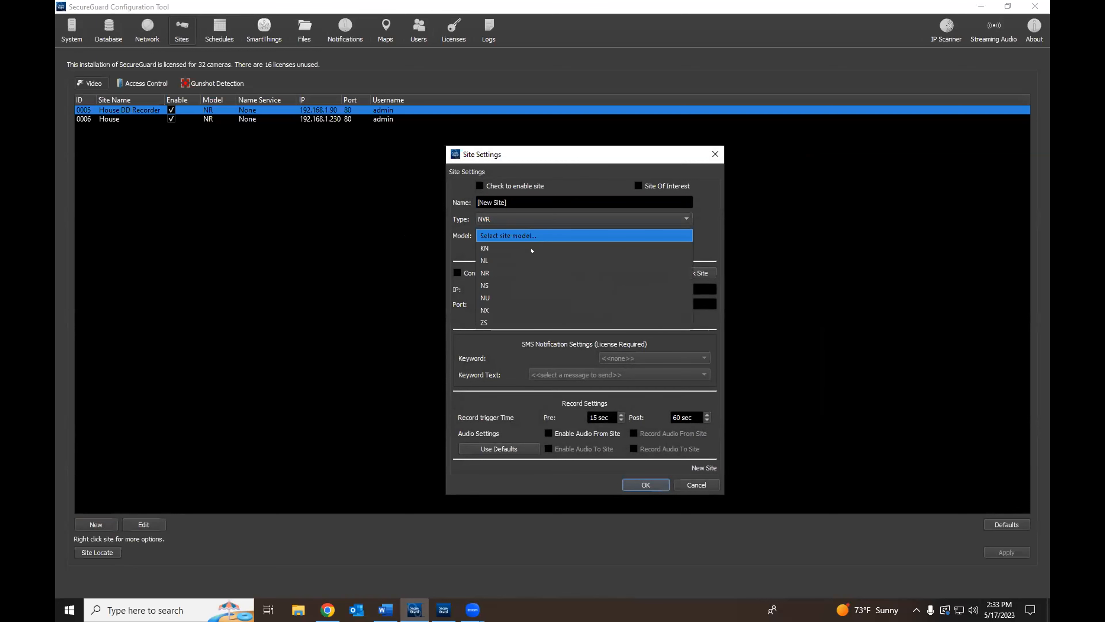
click(530, 274)
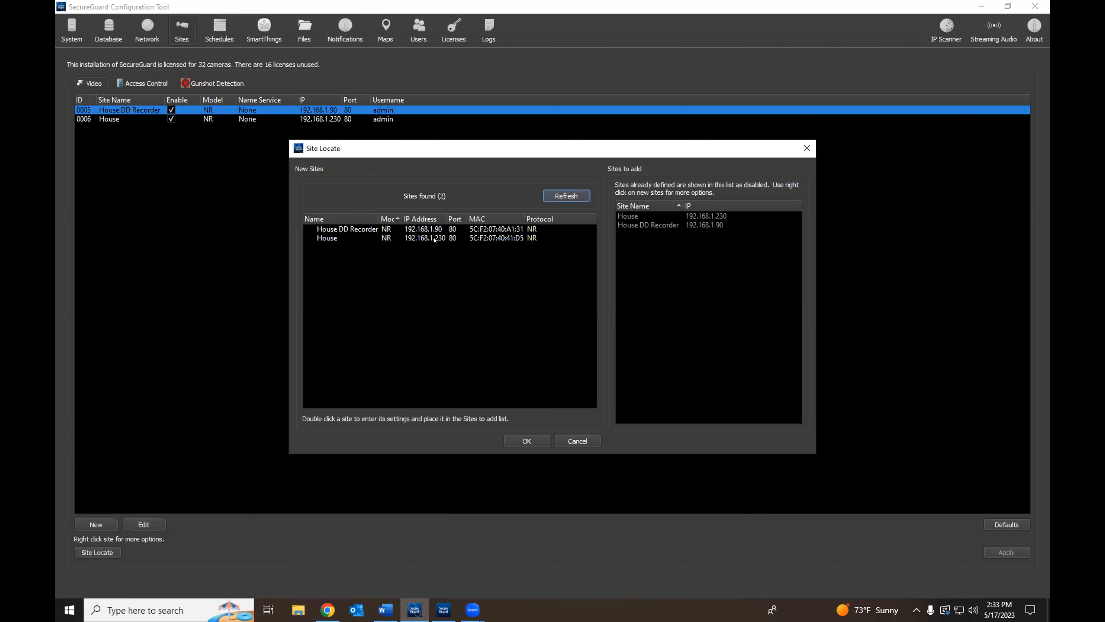
click(578, 441)
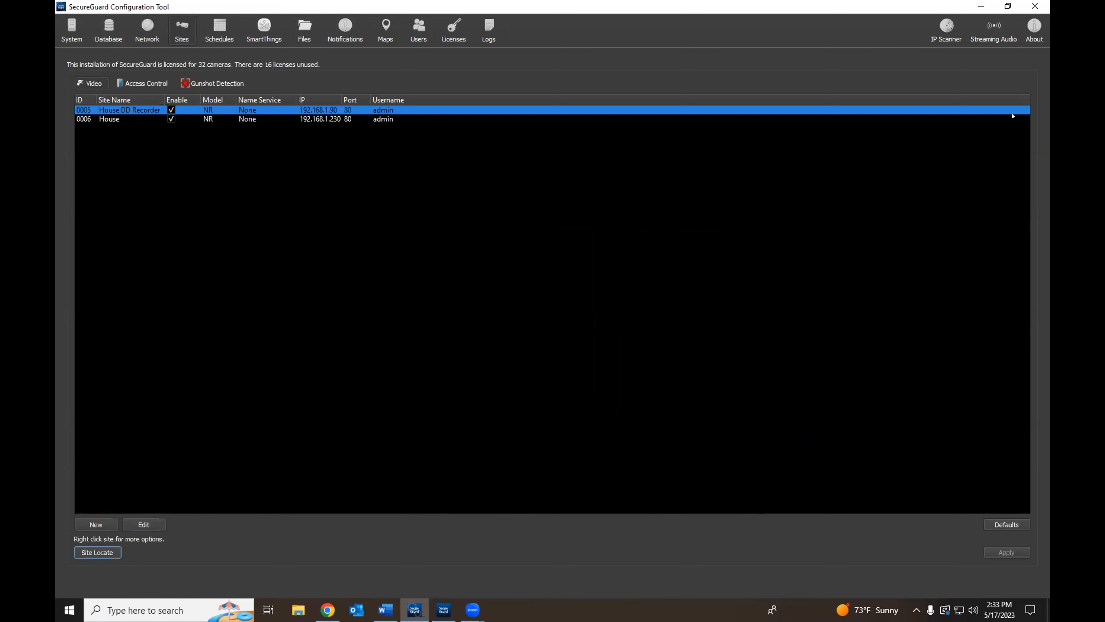
click(984, 5)
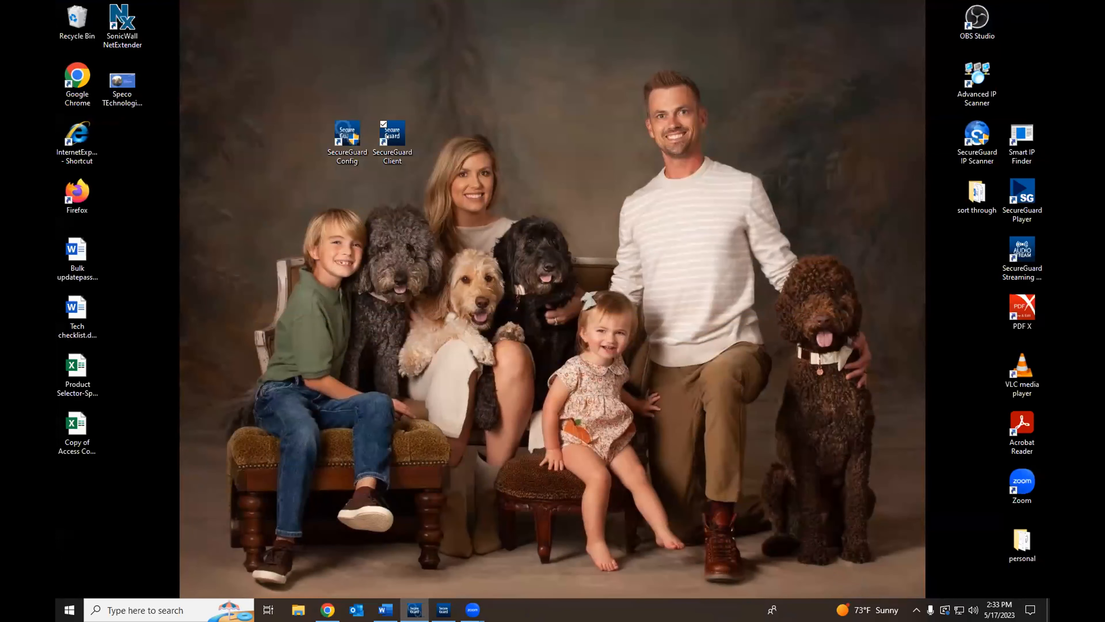
Step: Restore SecureGuard Client and select the House and House DD Recorder sites, re-minimizing the Configuration Tool
click(443, 610)
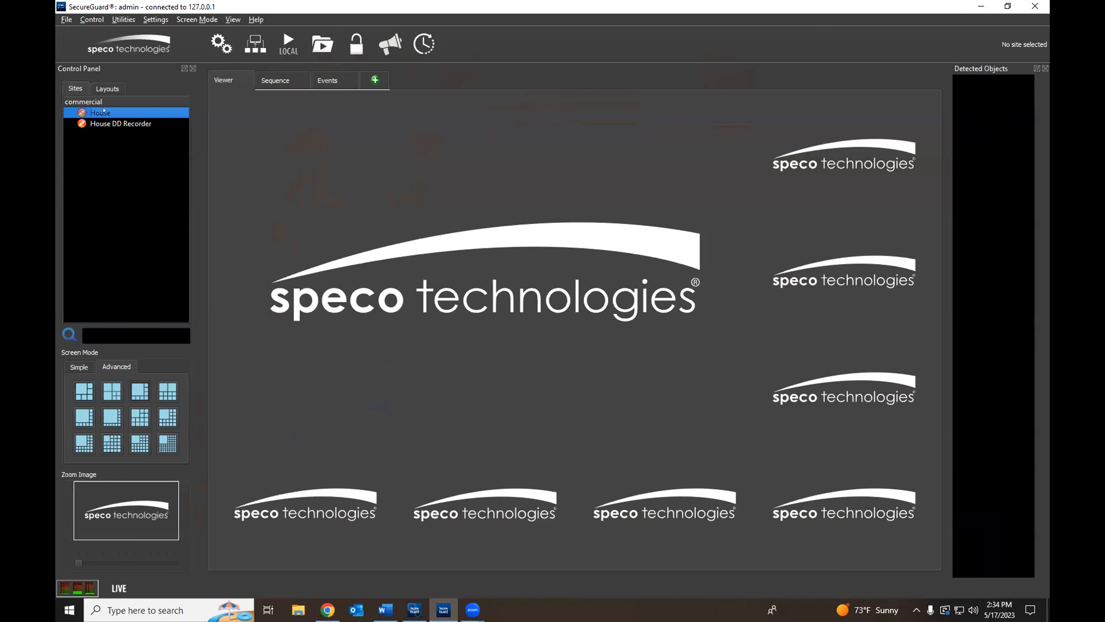
click(104, 125)
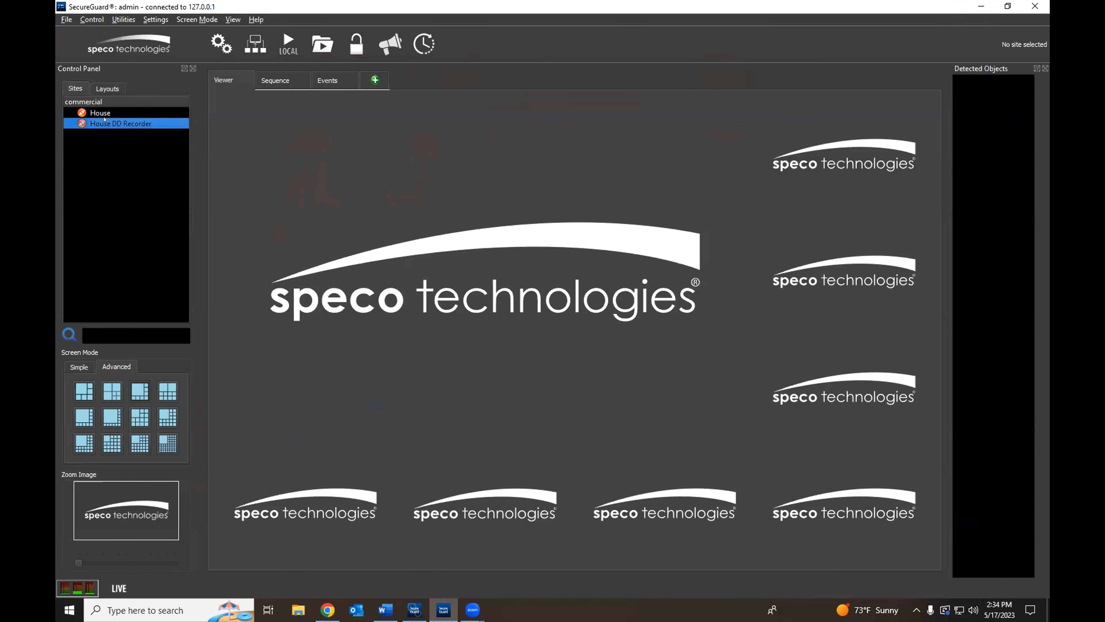
click(98, 114)
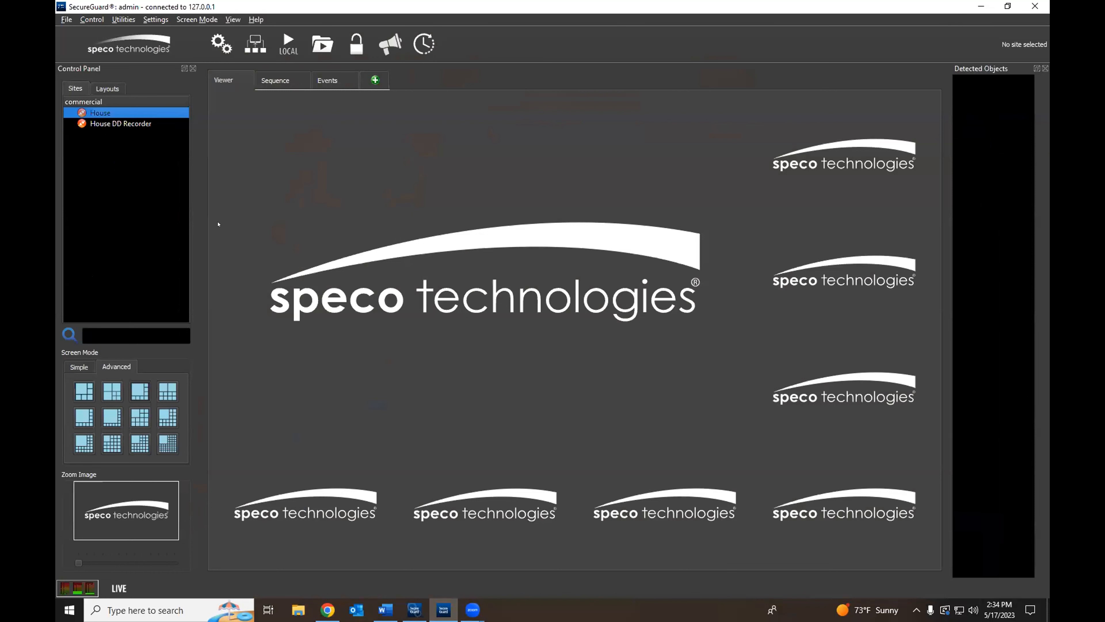
click(115, 124)
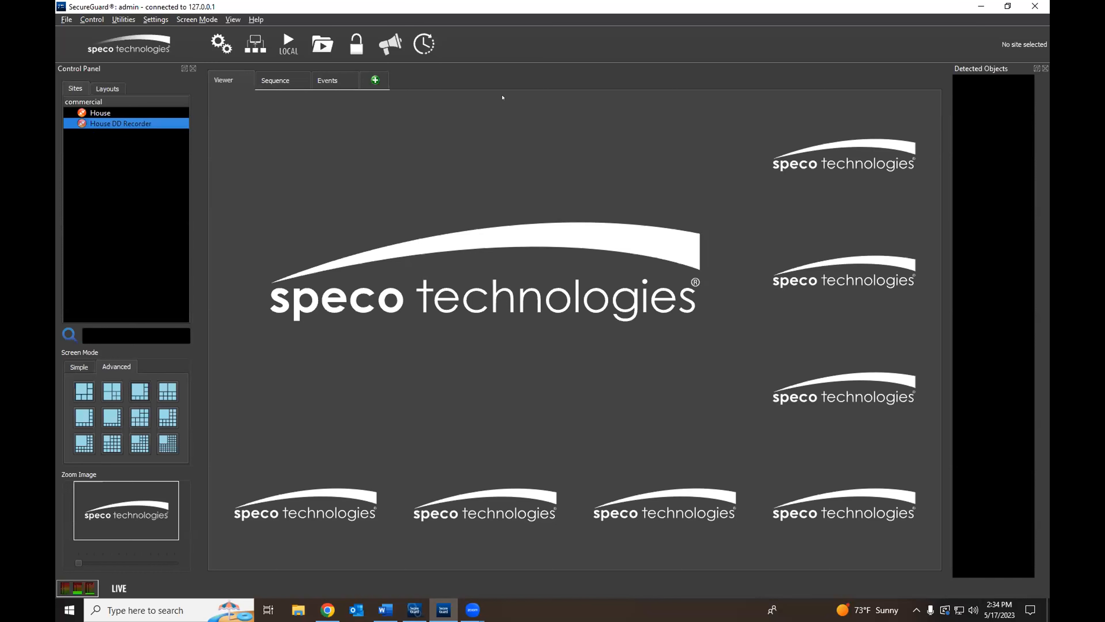
click(414, 610)
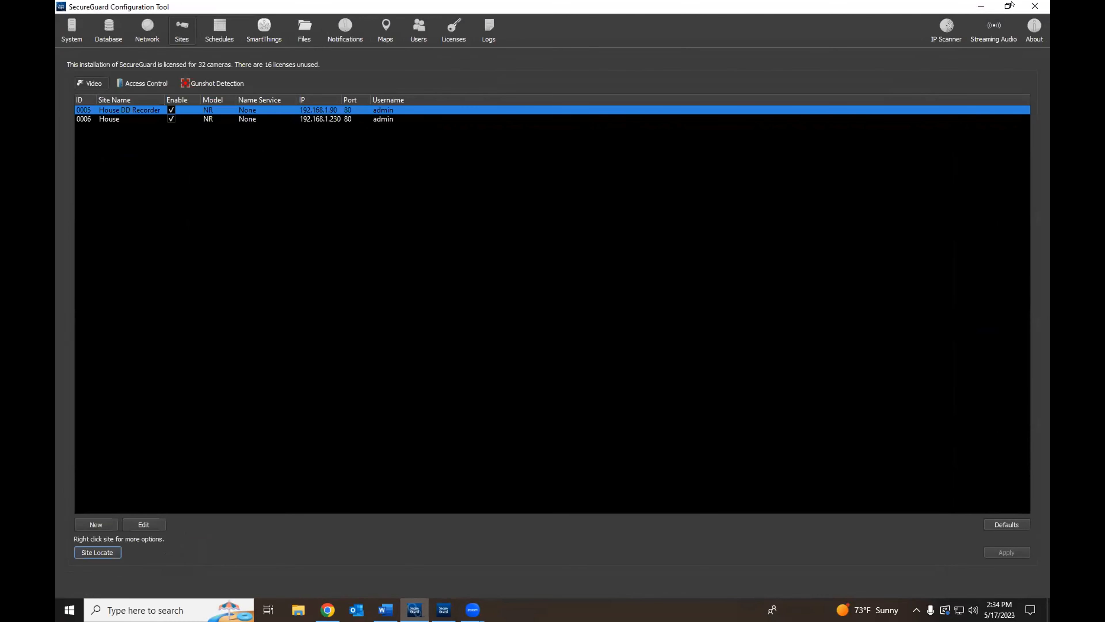
click(978, 5)
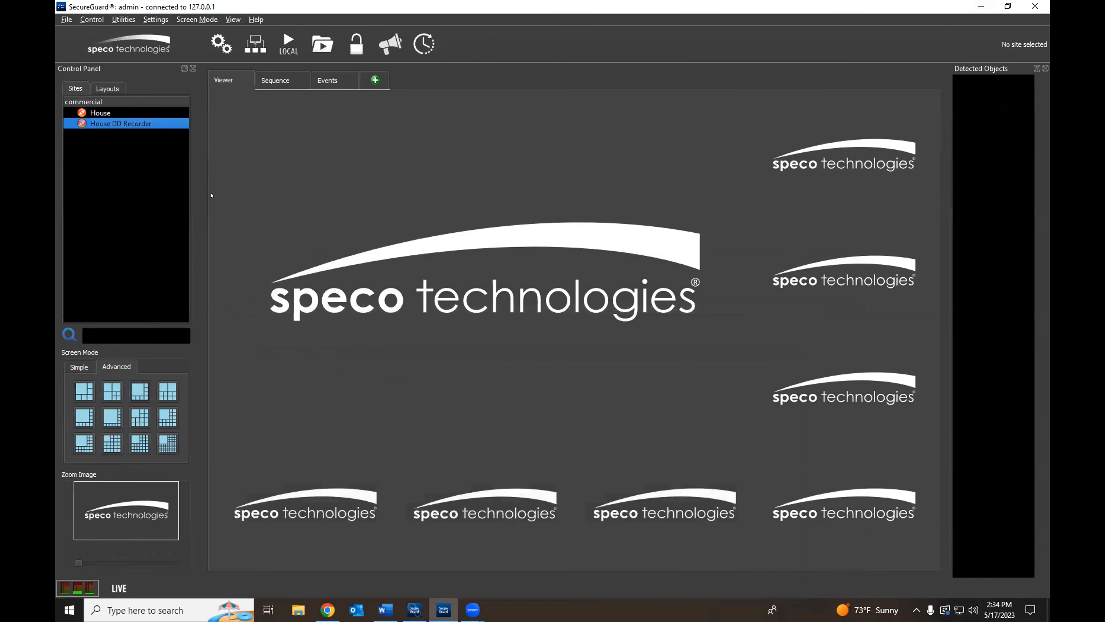
click(93, 112)
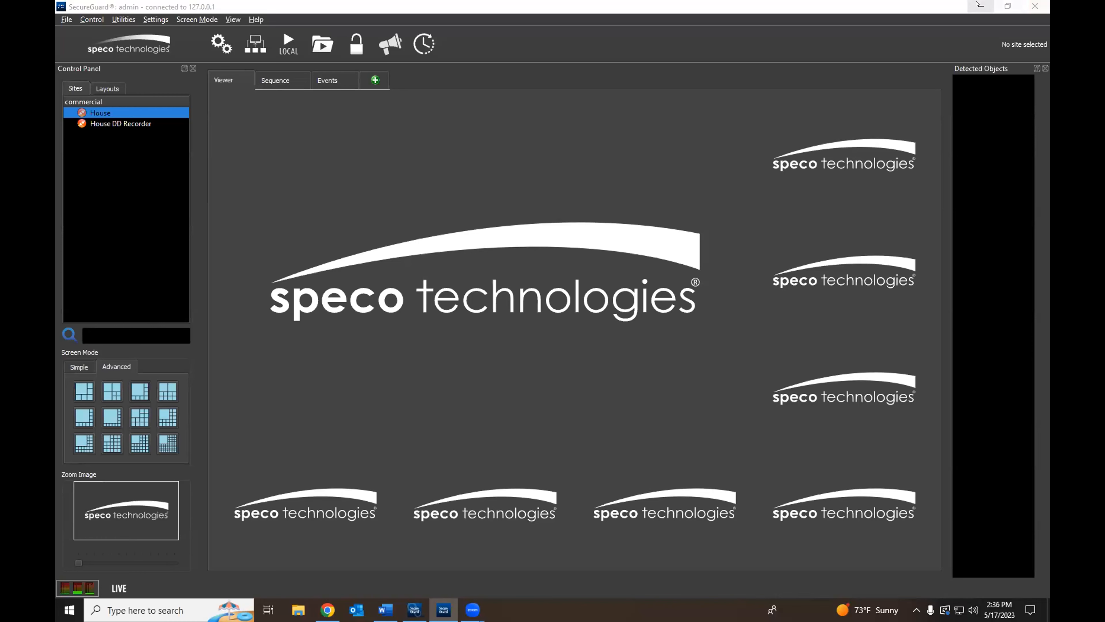
Step: Minimize SecureGuard Client and close the SPIPC6A spec PDF tab in Chrome
click(979, 5)
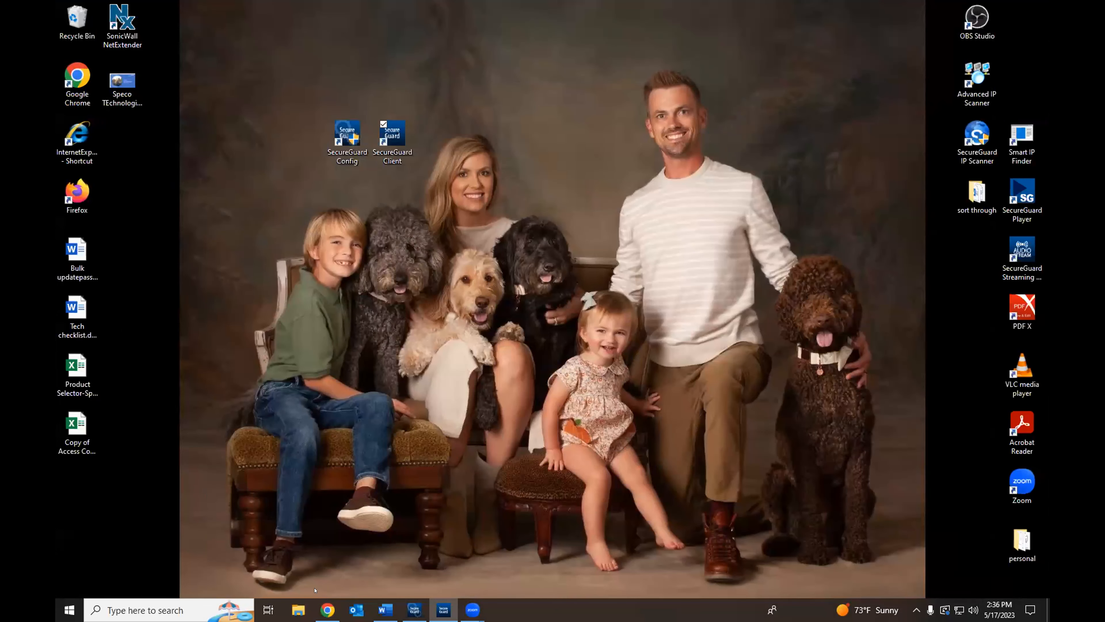
click(328, 609)
scroll(408, 104, up, 2)
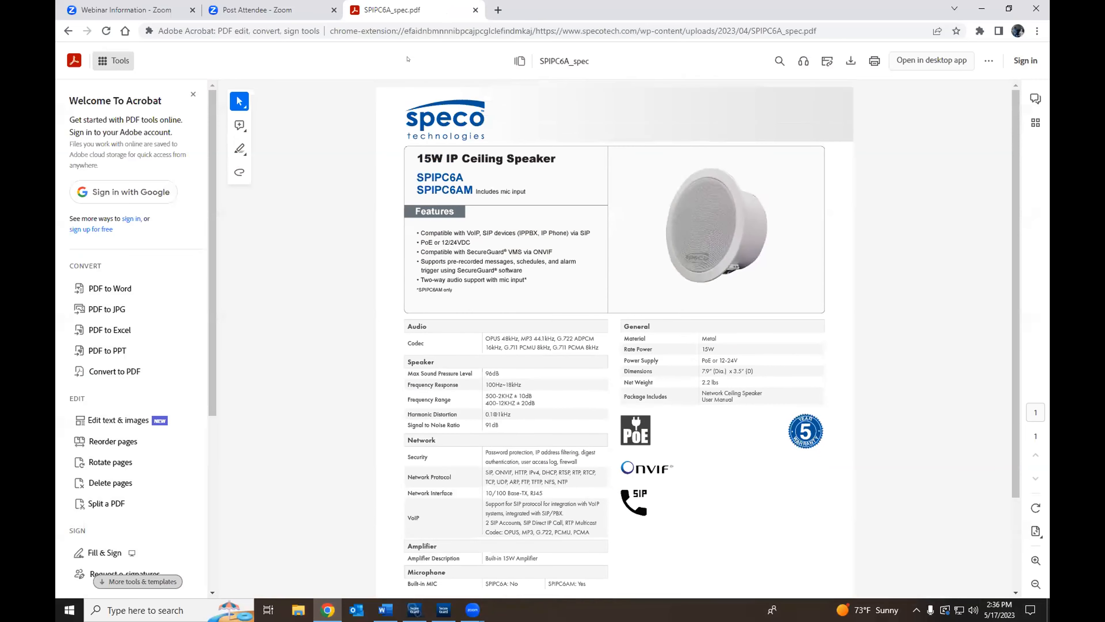
click(475, 10)
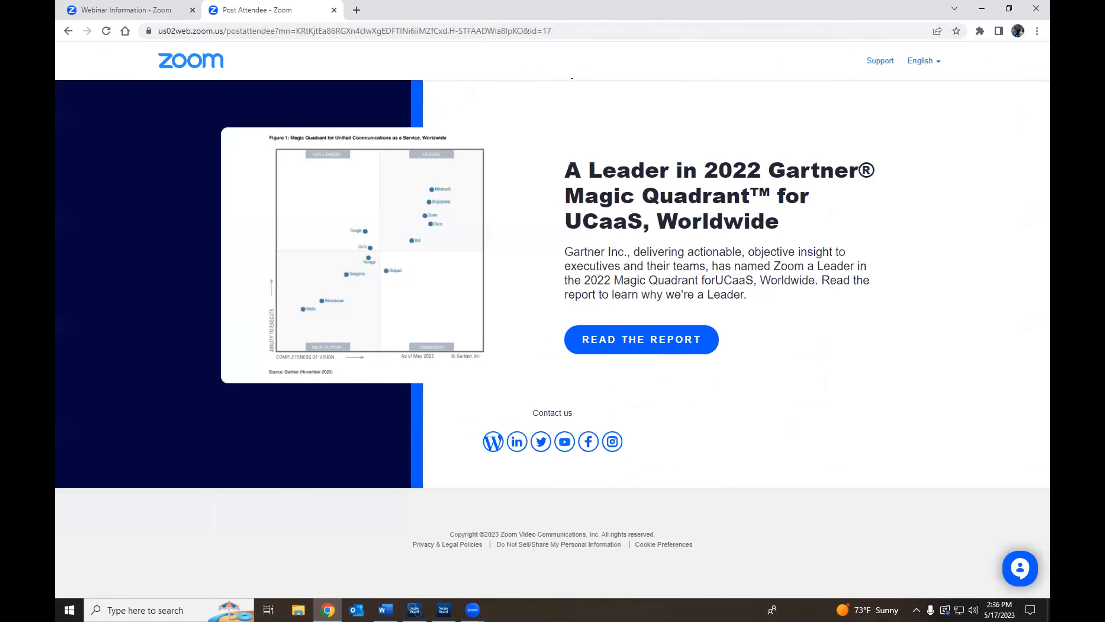
Step: In a new tab, go to specotech.com and open the SecureGuard® VMS page
click(356, 9)
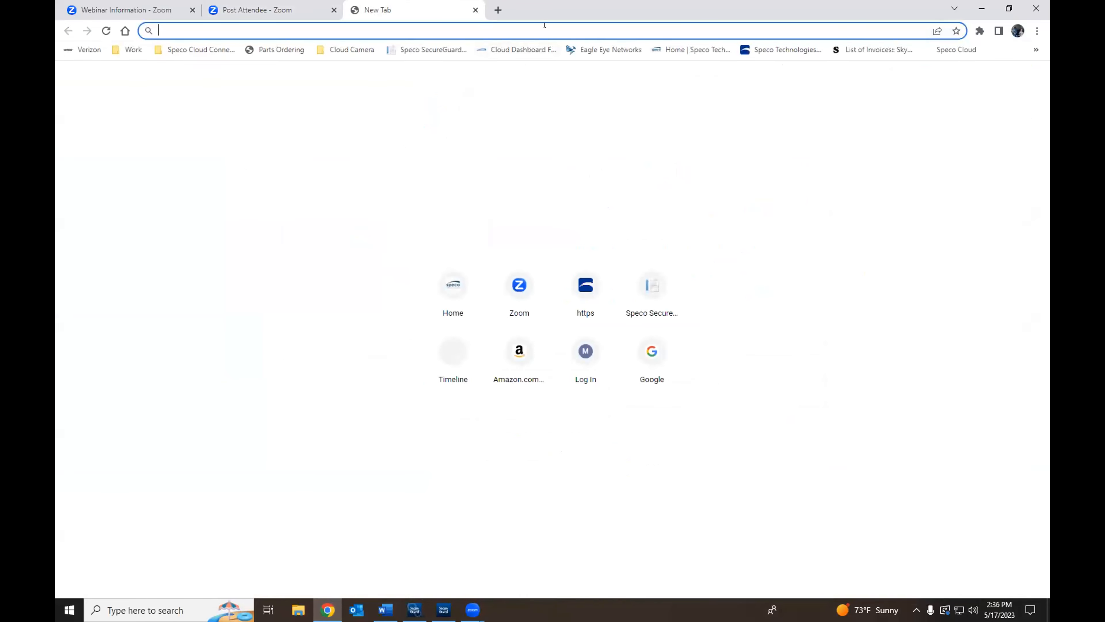
text(sp)
key(Return)
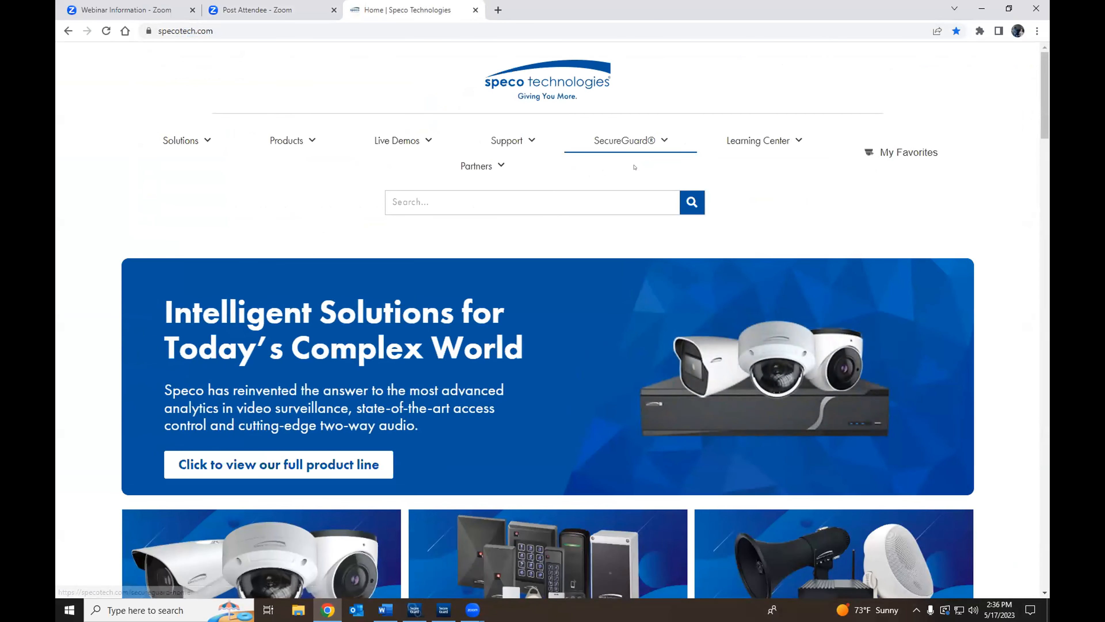
mouse_move(626, 141)
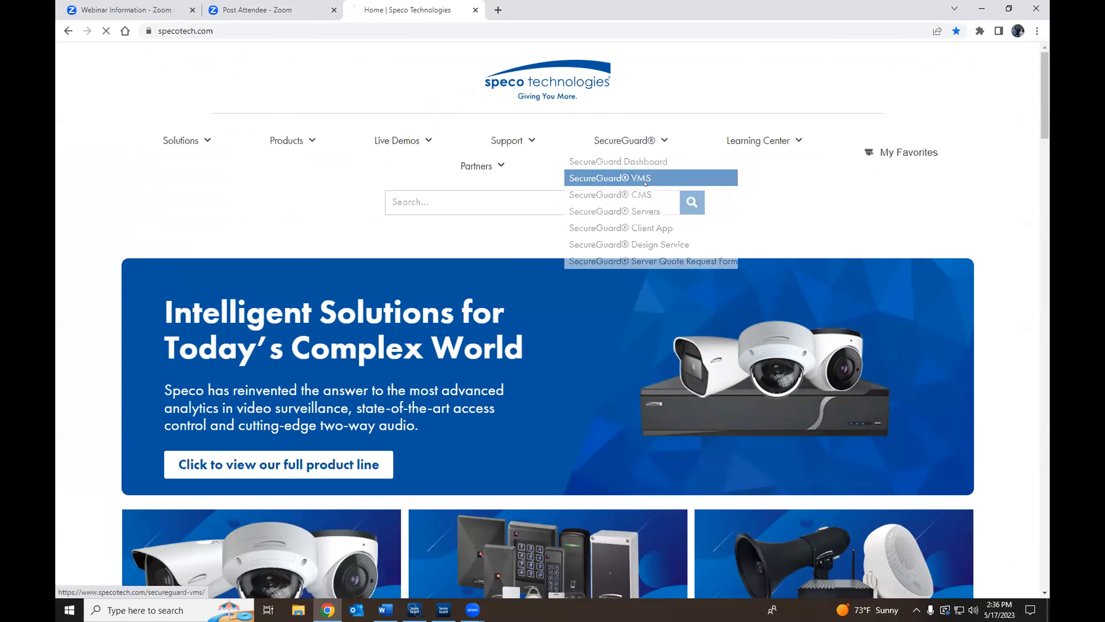
click(644, 178)
Step: Scroll through the SecureGuard VMS features page
scroll(636, 214, down, 8)
scroll(636, 214, down, 15)
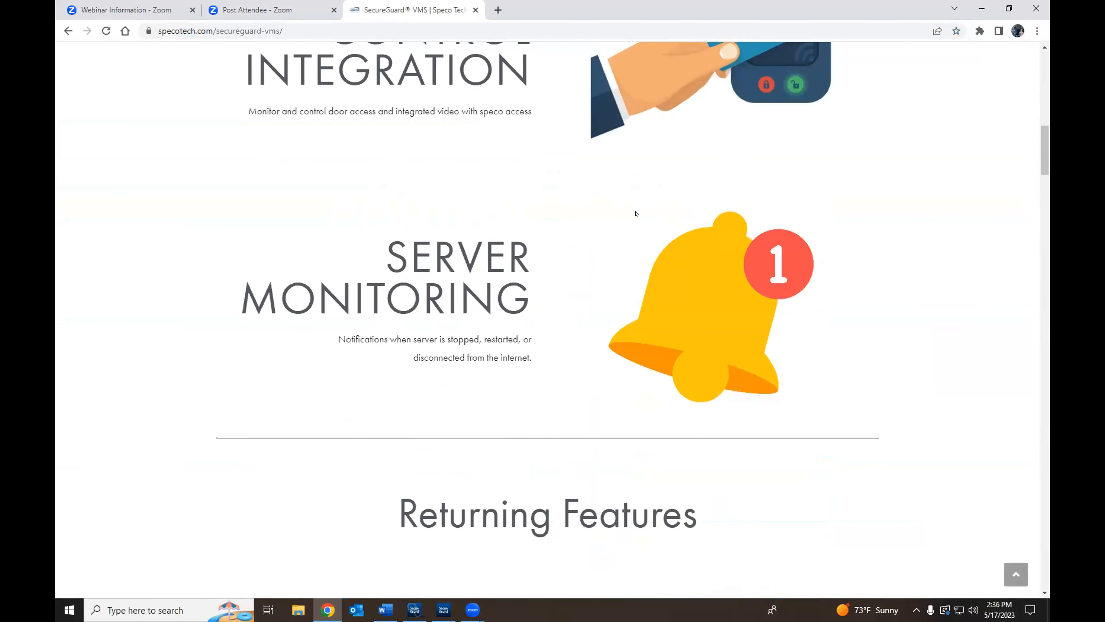
scroll(636, 214, down, 20)
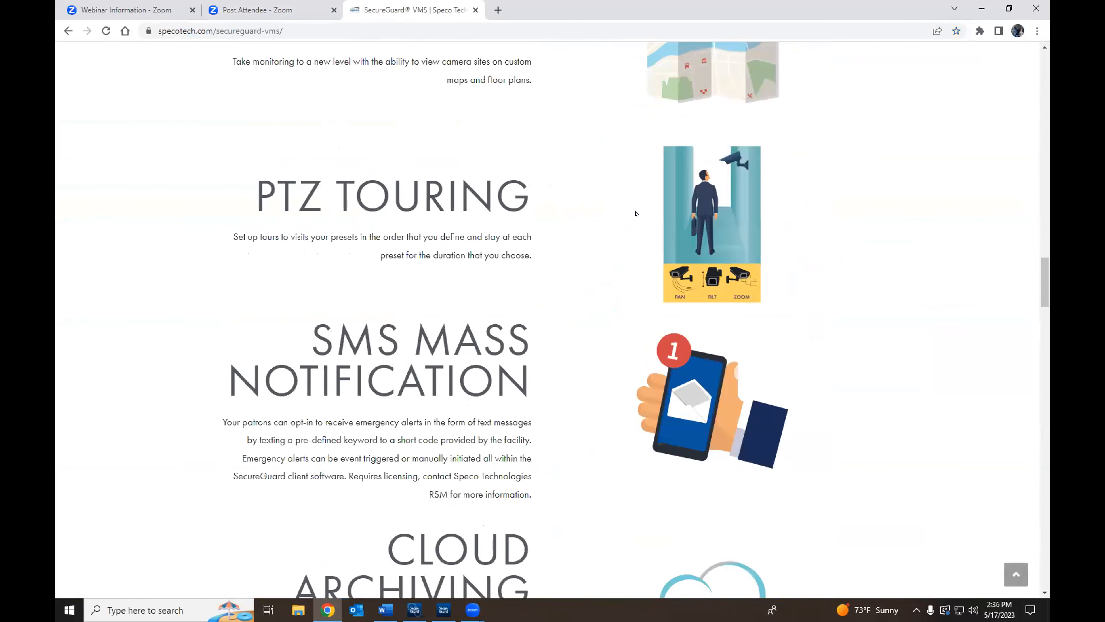
scroll(636, 214, down, 20)
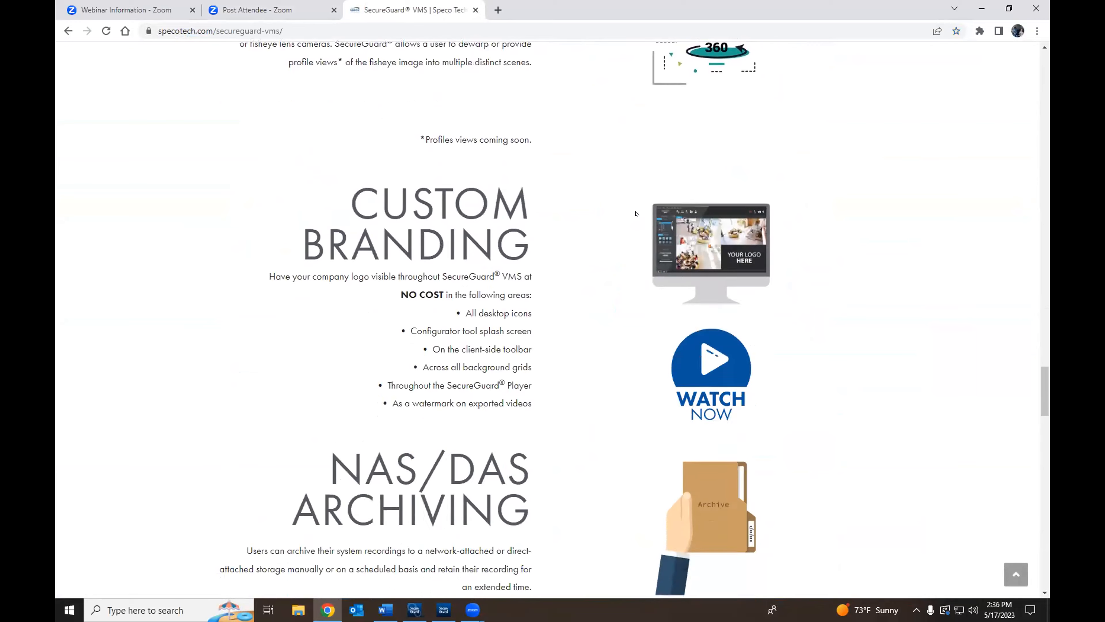
scroll(636, 212, down, 20)
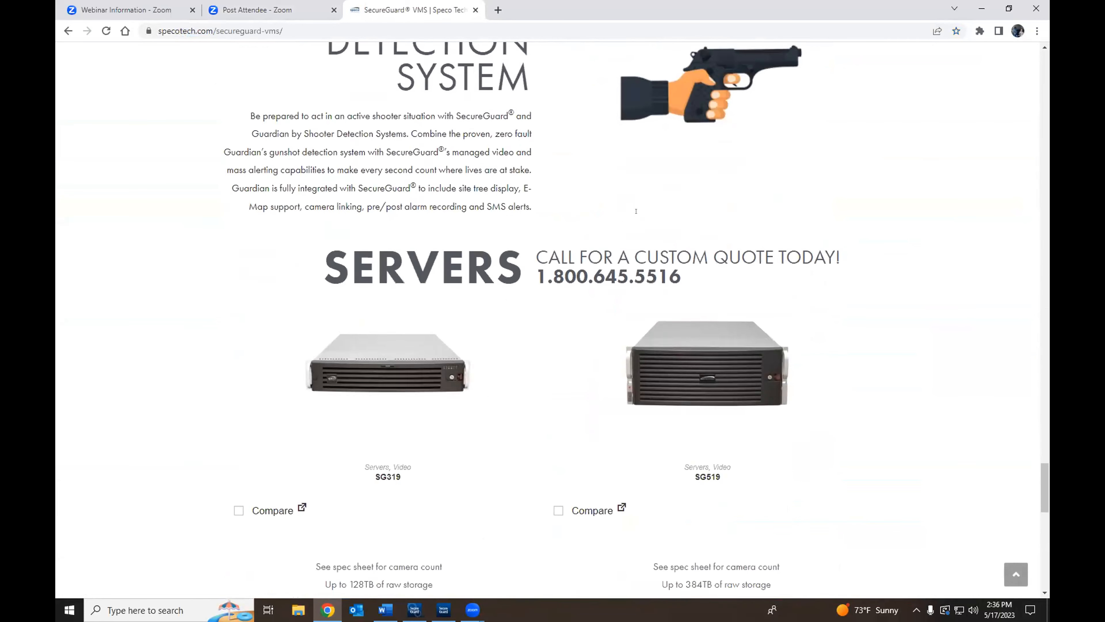
scroll(636, 212, up, 10)
scroll(636, 211, up, 10)
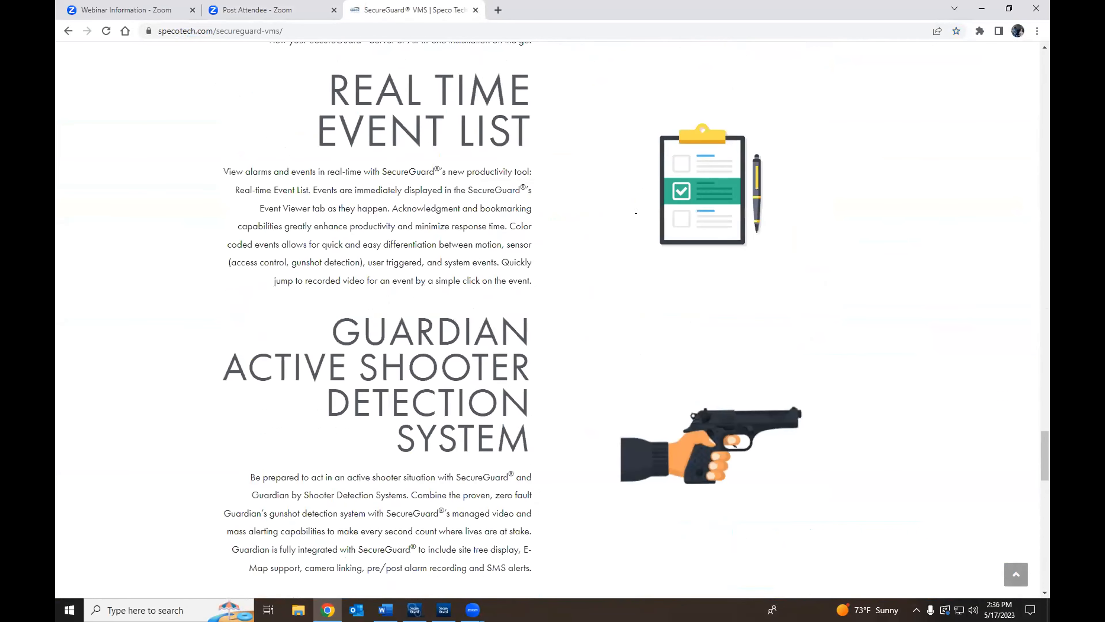
scroll(636, 213, up, 20)
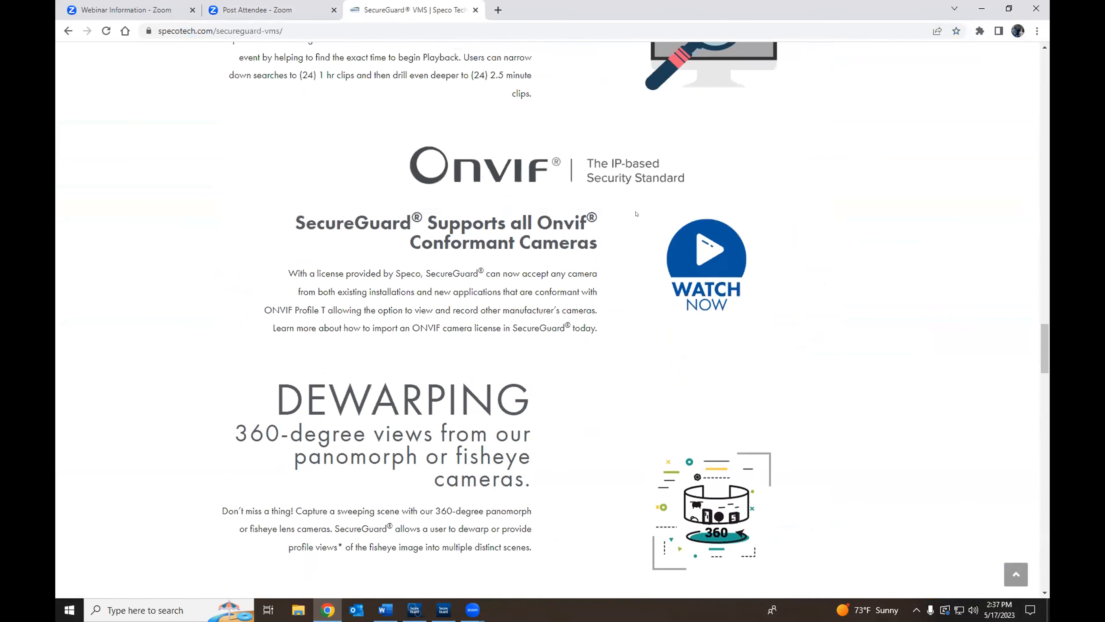
scroll(635, 214, up, 15)
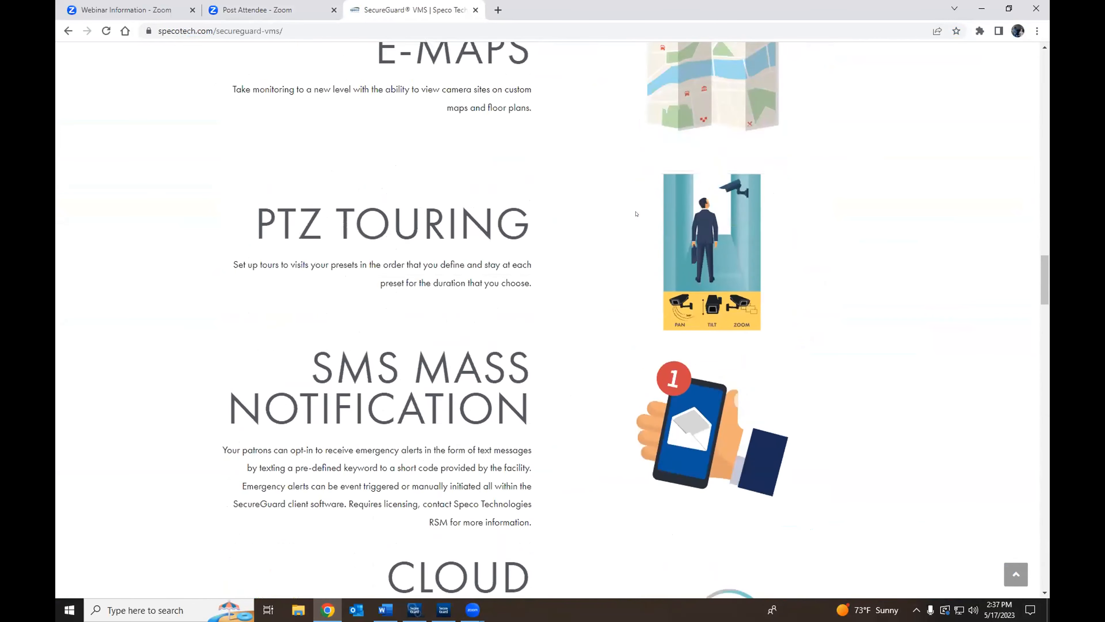
scroll(635, 213, up, 7)
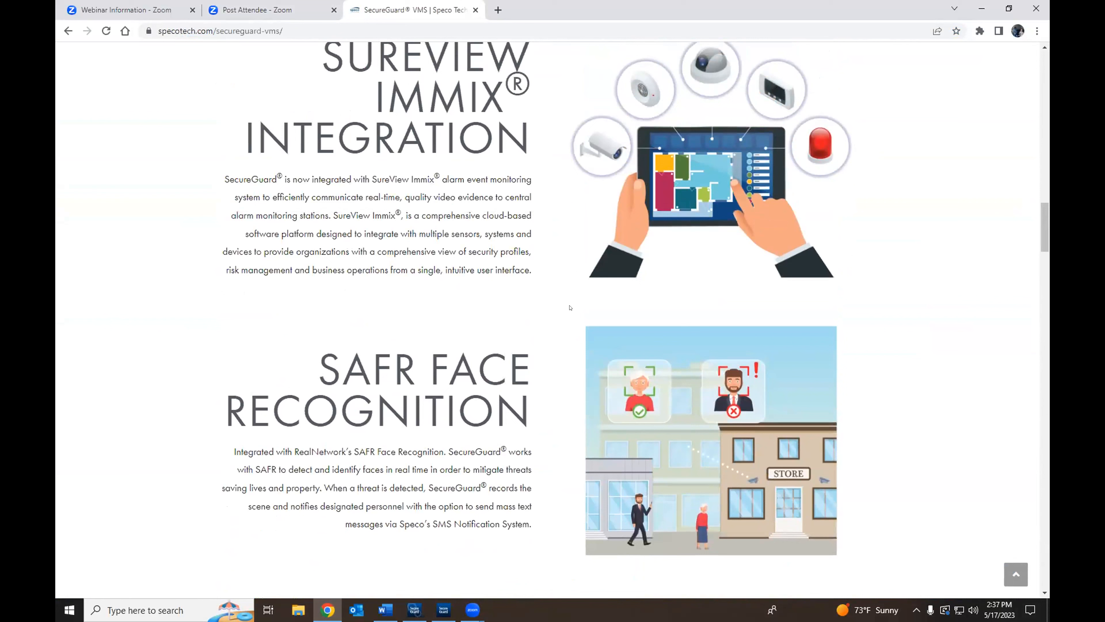
drag(324, 362, 524, 524)
scroll(523, 404, down, 3)
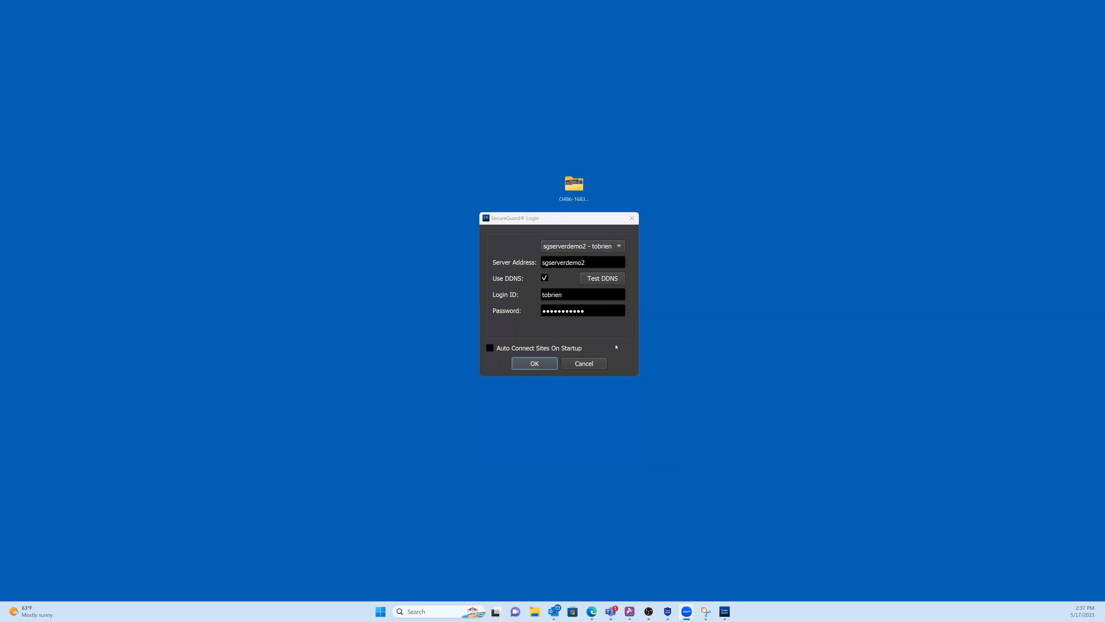
Step: Log in to the sgserverdemo2 server from the SecureGuard Login dialog
click(591, 251)
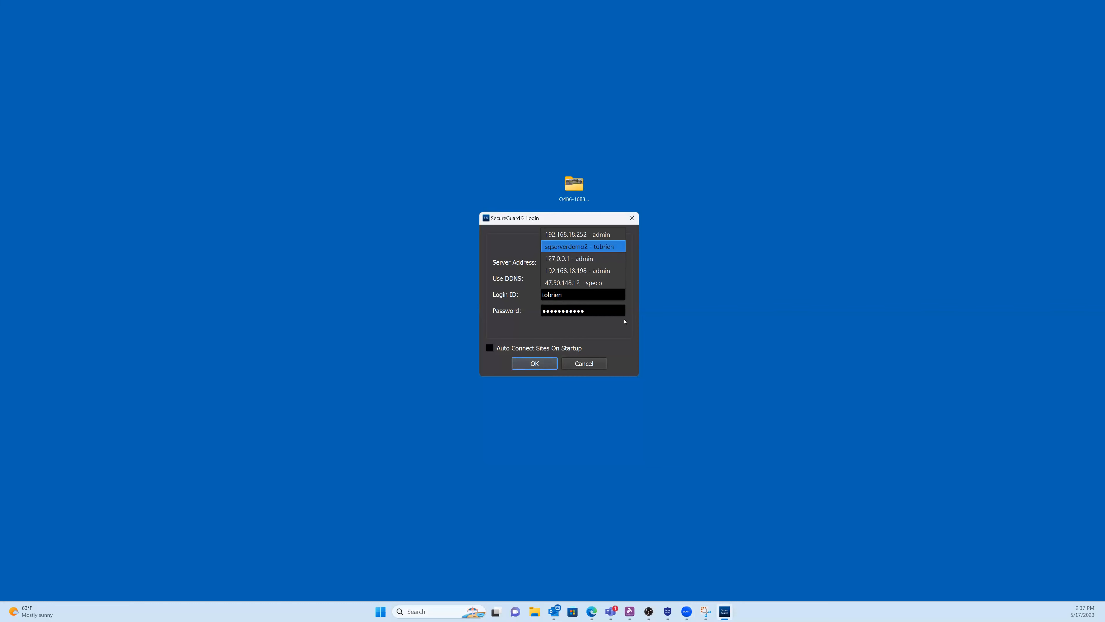
click(627, 333)
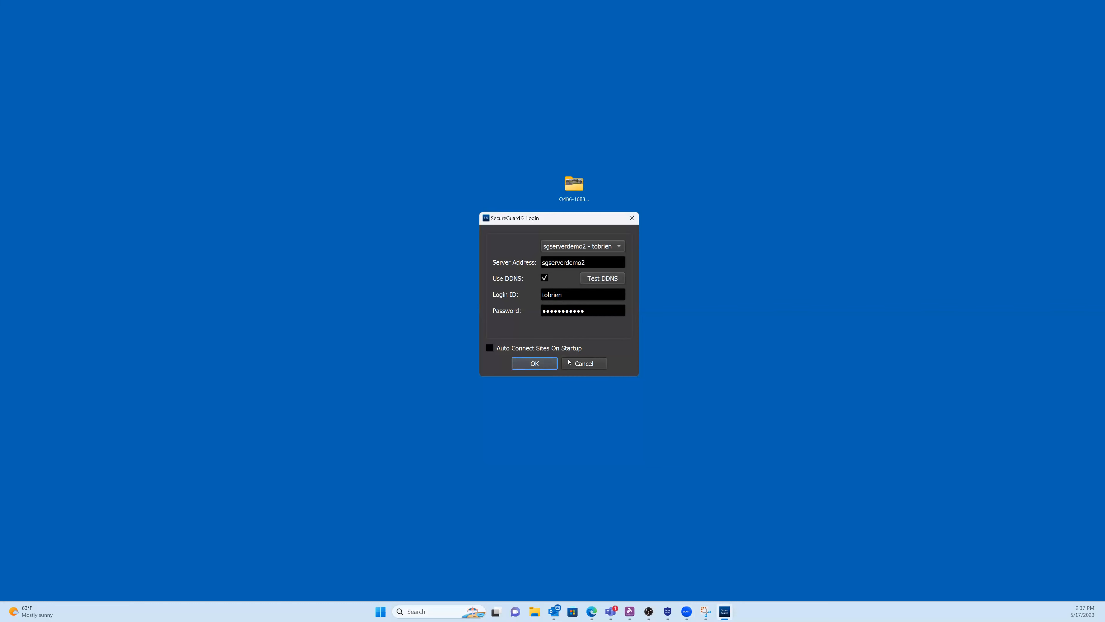
click(547, 366)
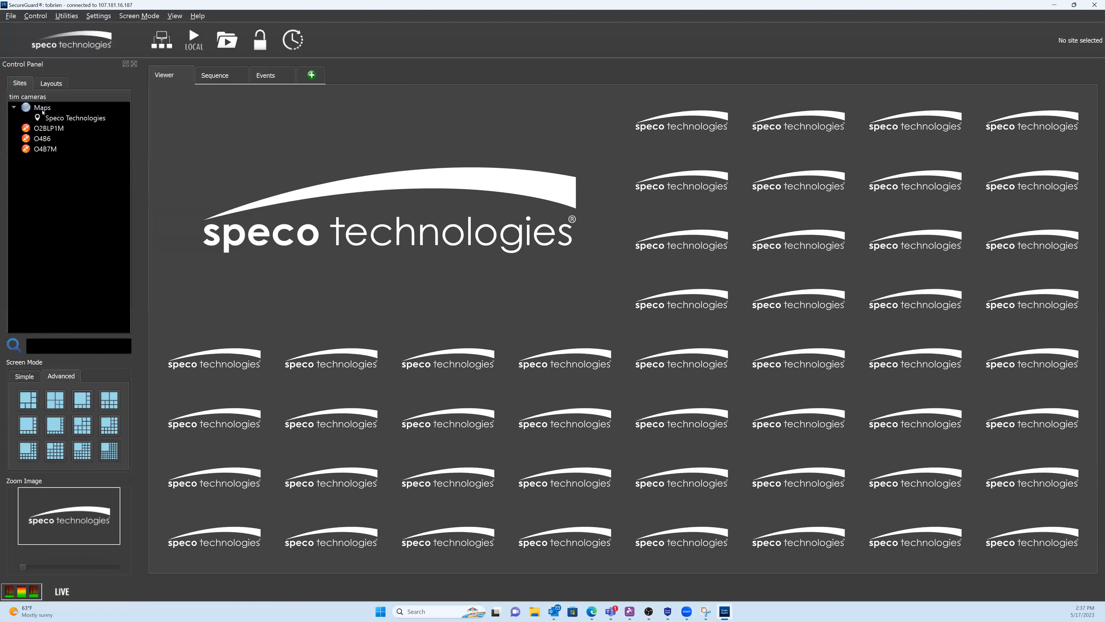
Step: Put the Speco Technologies map on the large viewer tile and connect to the O4B6 site
drag(75, 118, 200, 140)
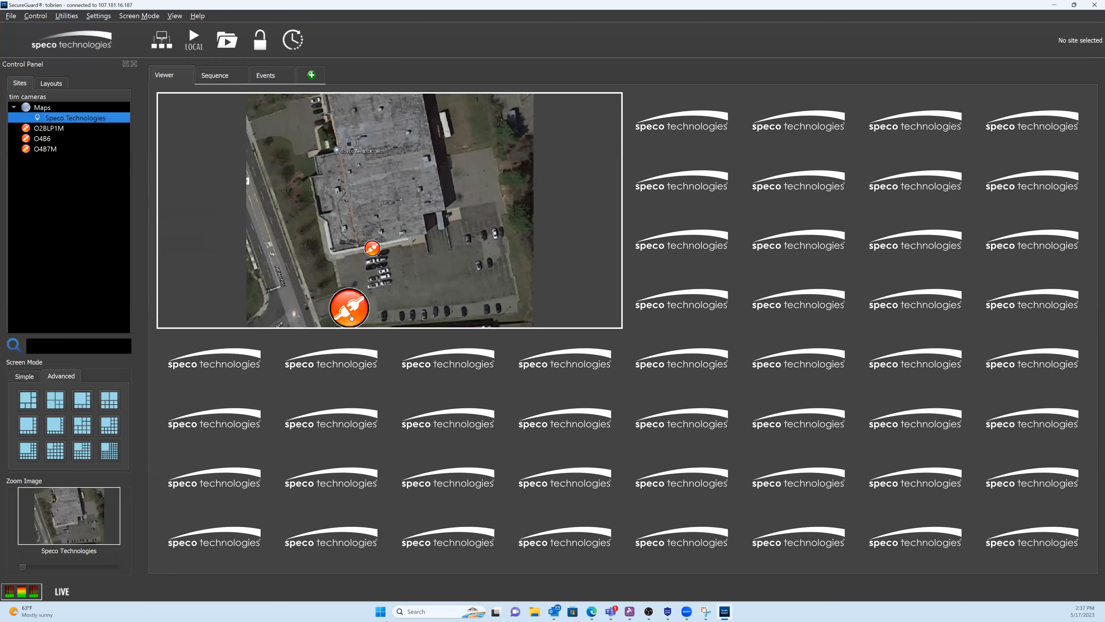
click(56, 129)
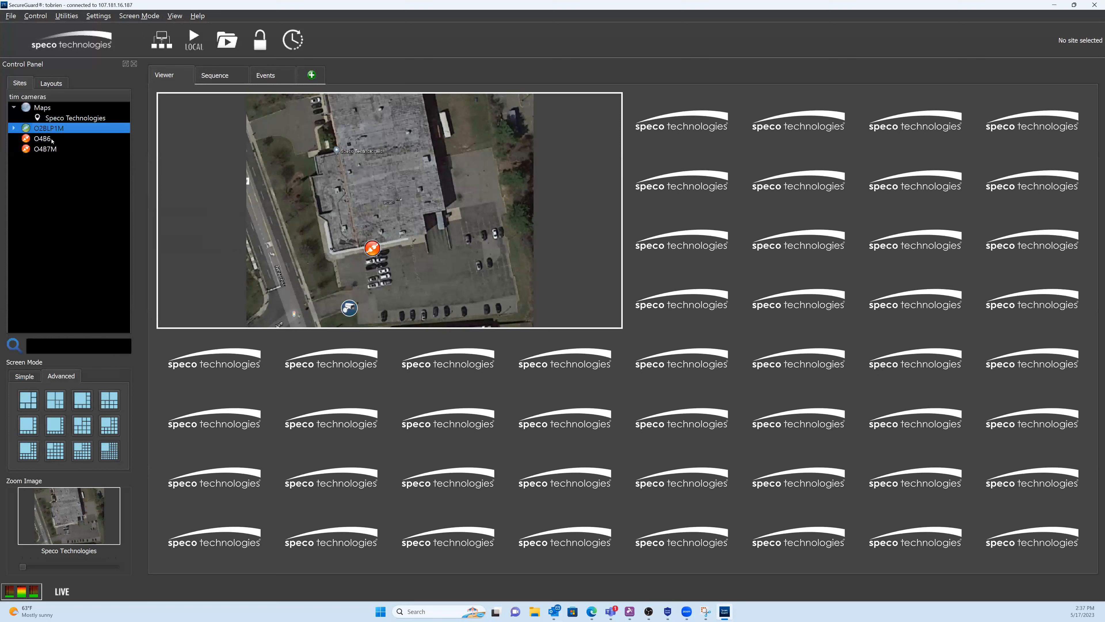
right_click(52, 139)
click(80, 147)
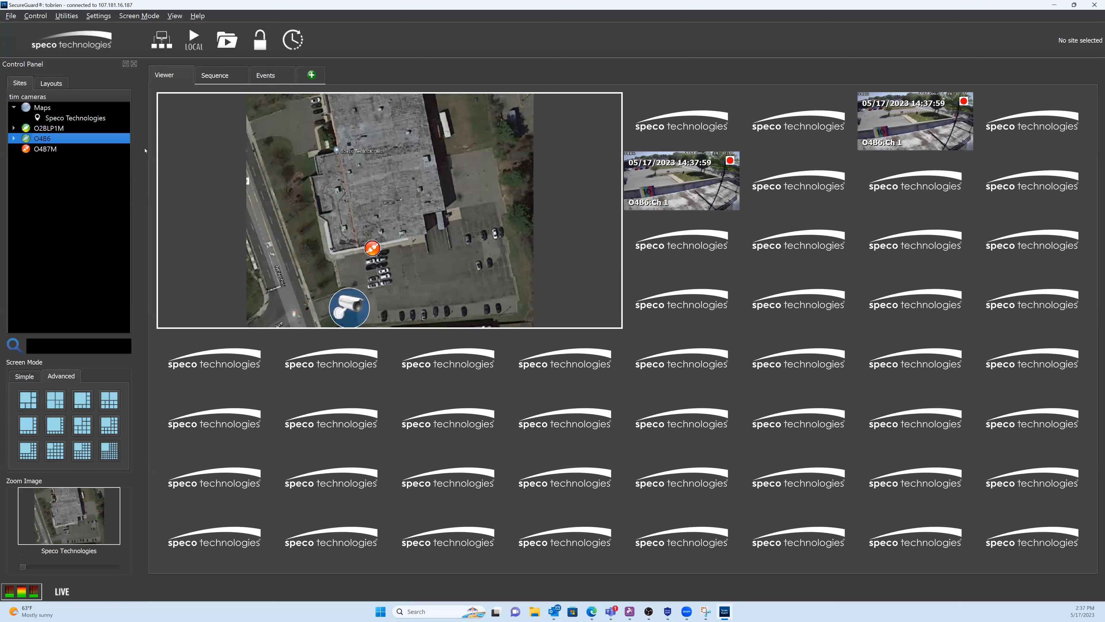
Step: Place the O4B6 and O4B7M cameras into empty viewer tiles
drag(52, 139, 673, 120)
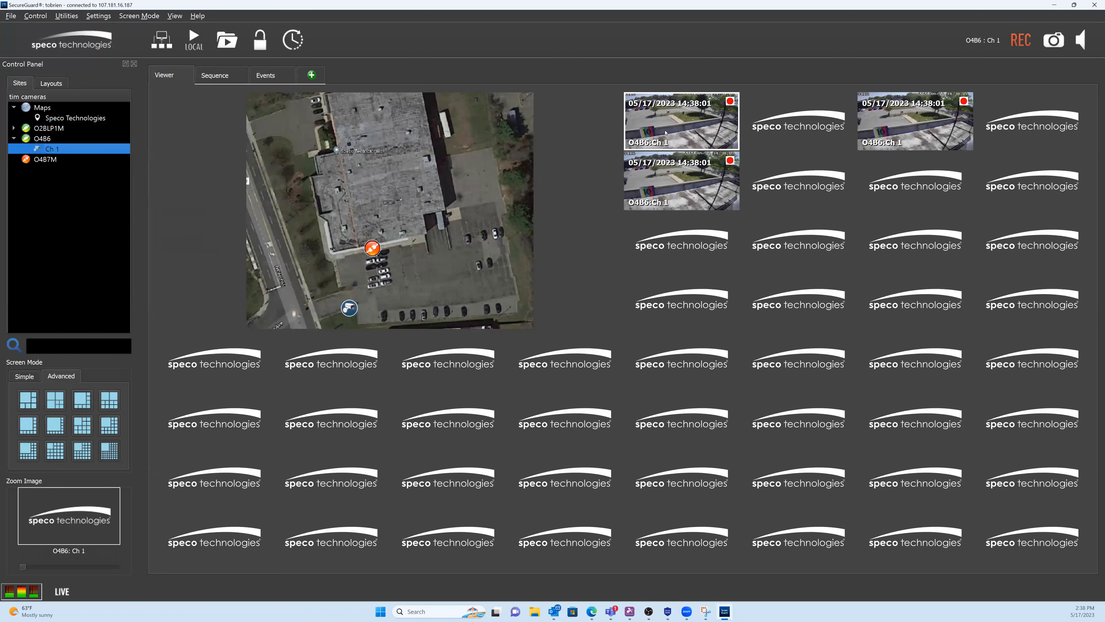
double_click(48, 159)
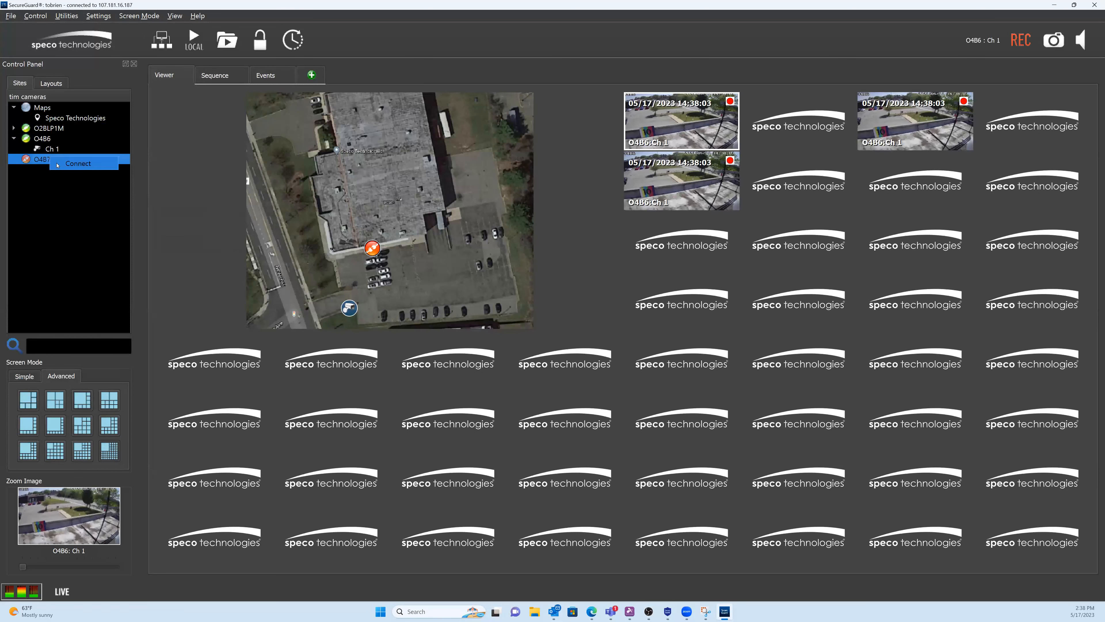
drag(48, 160, 807, 162)
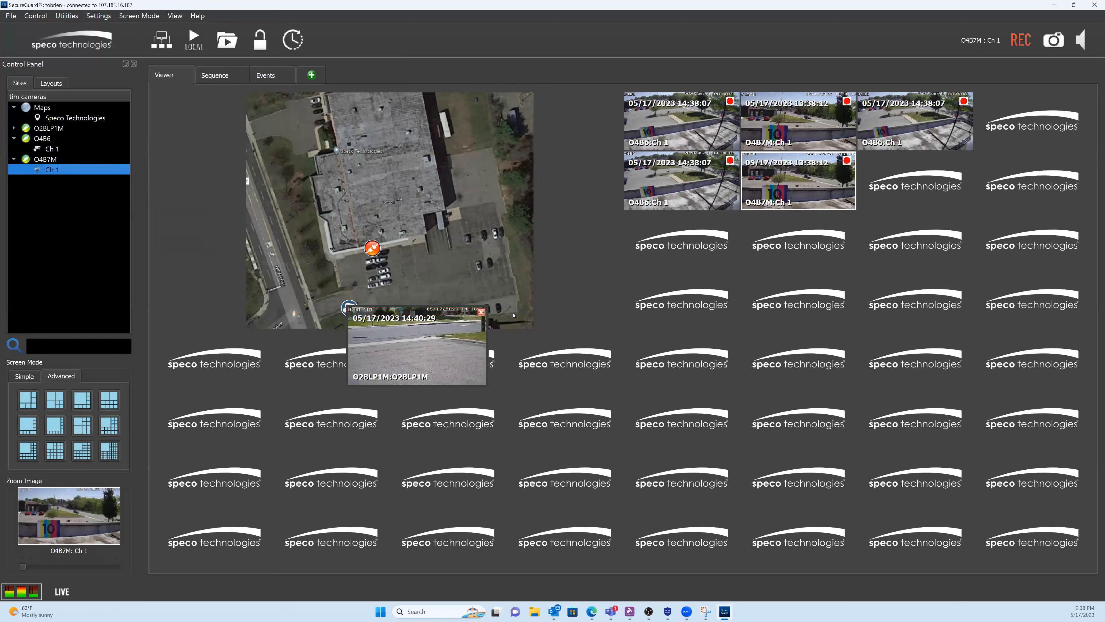
Step: Switch to a Simple 2x2 grid, then recall the 'tim cameras' and 'tim test 2' layouts
click(51, 83)
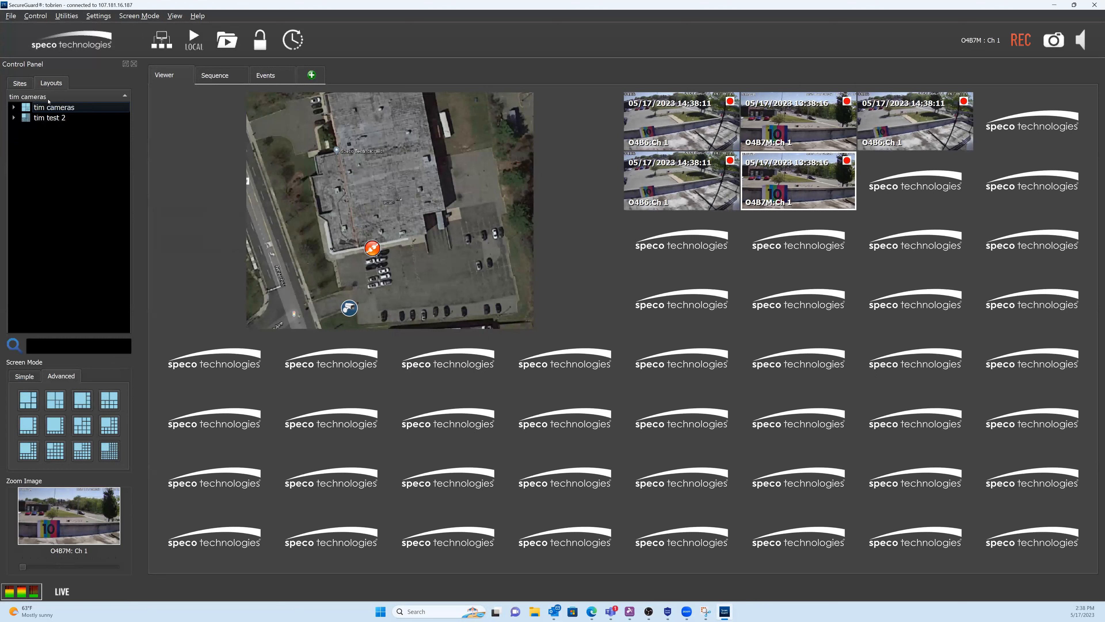
click(32, 377)
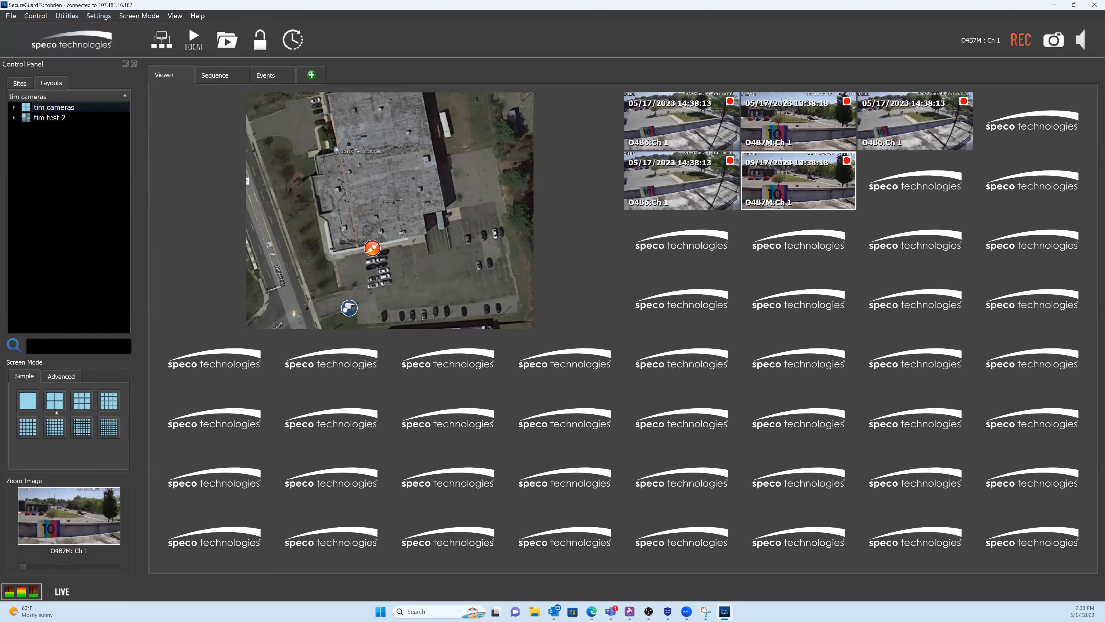
click(55, 401)
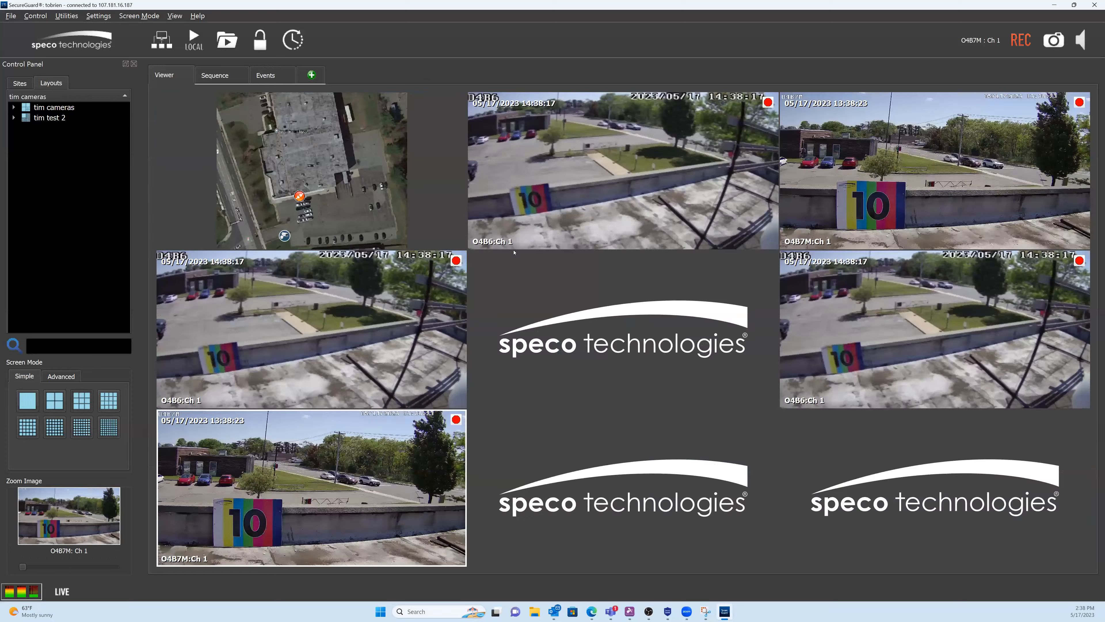
click(57, 108)
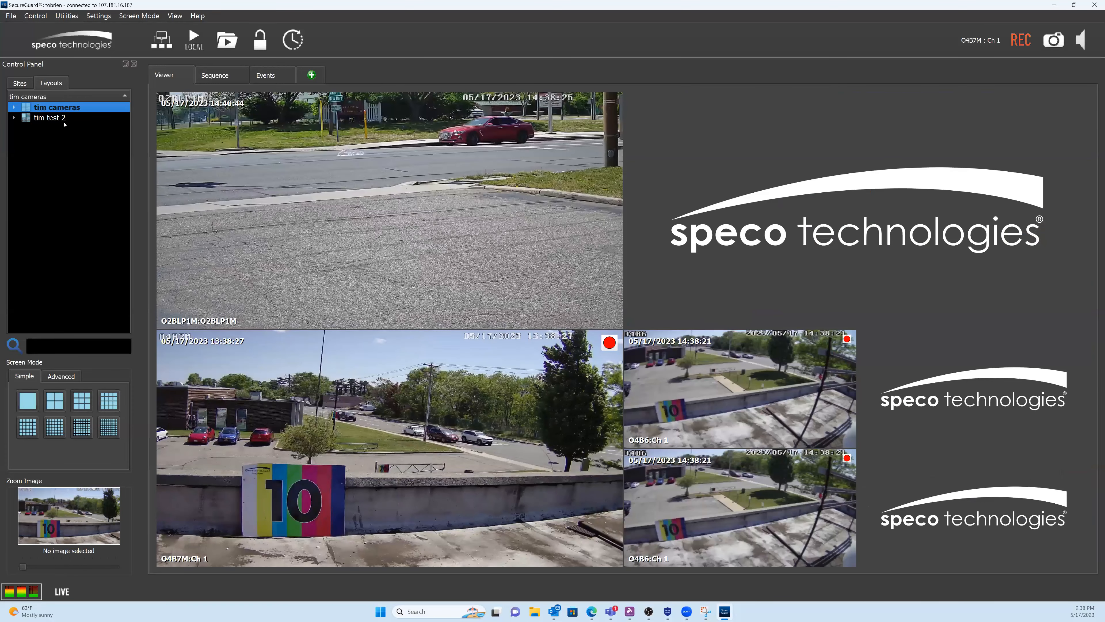
key(Down)
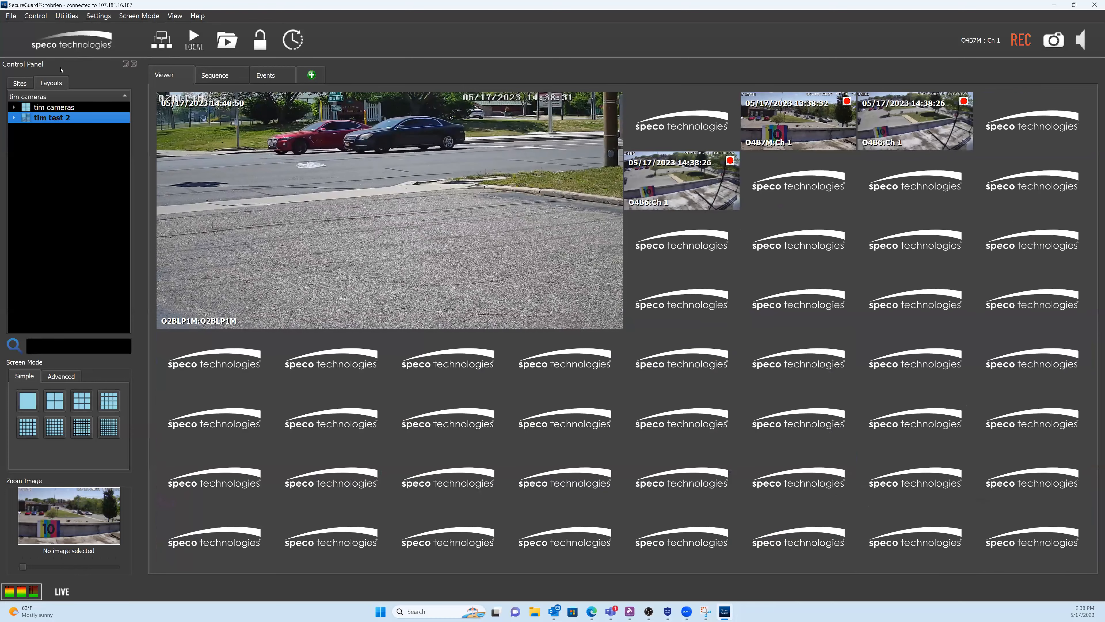
click(23, 83)
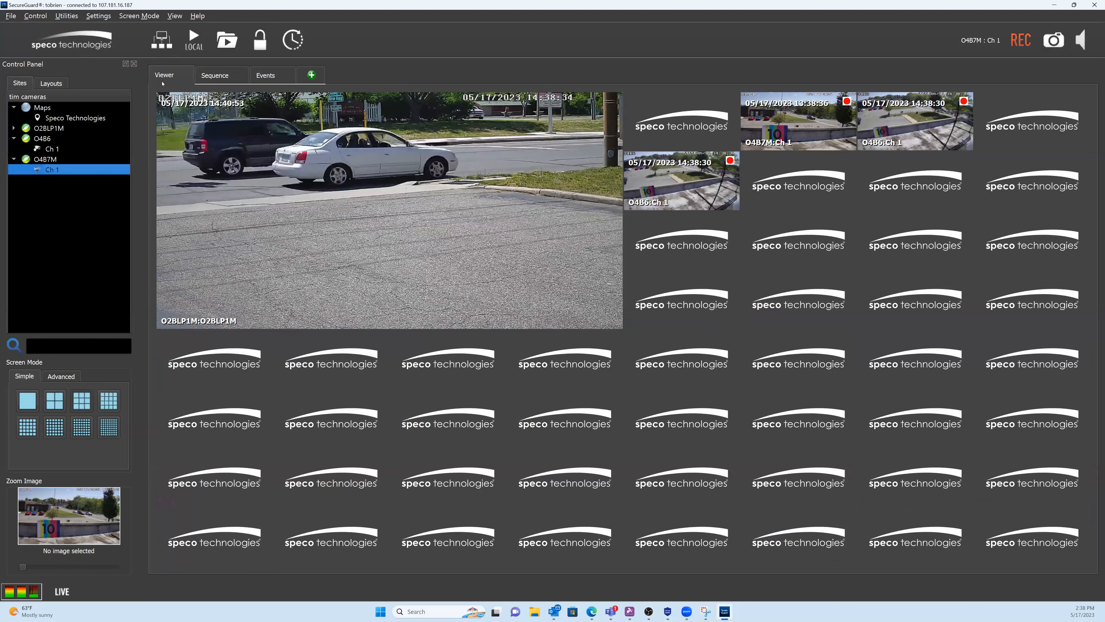
click(265, 75)
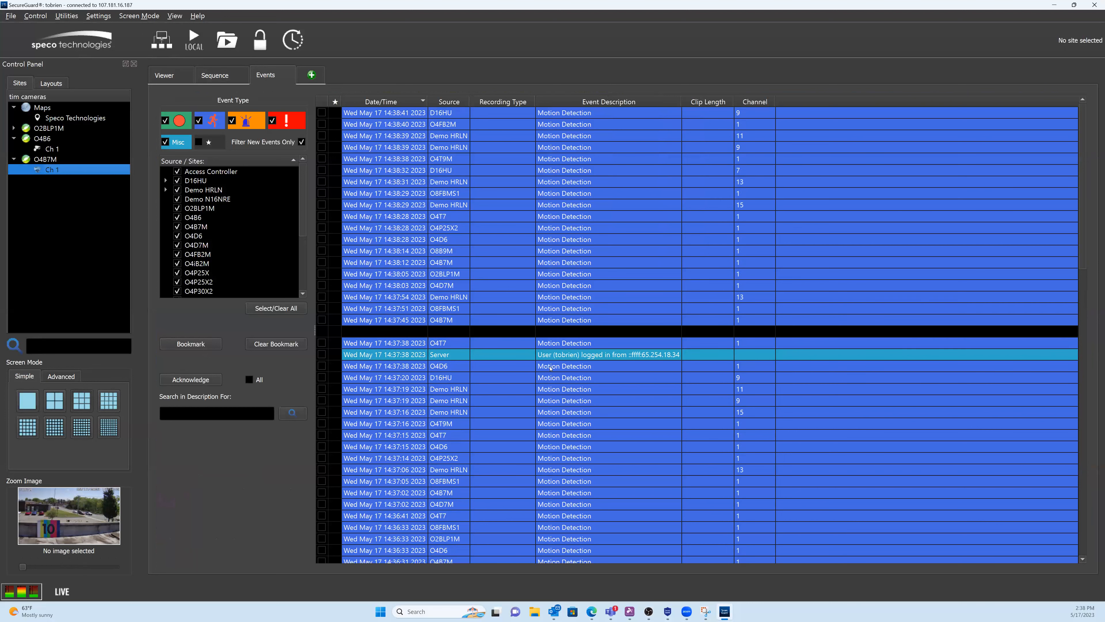
click(537, 320)
double_click(537, 321)
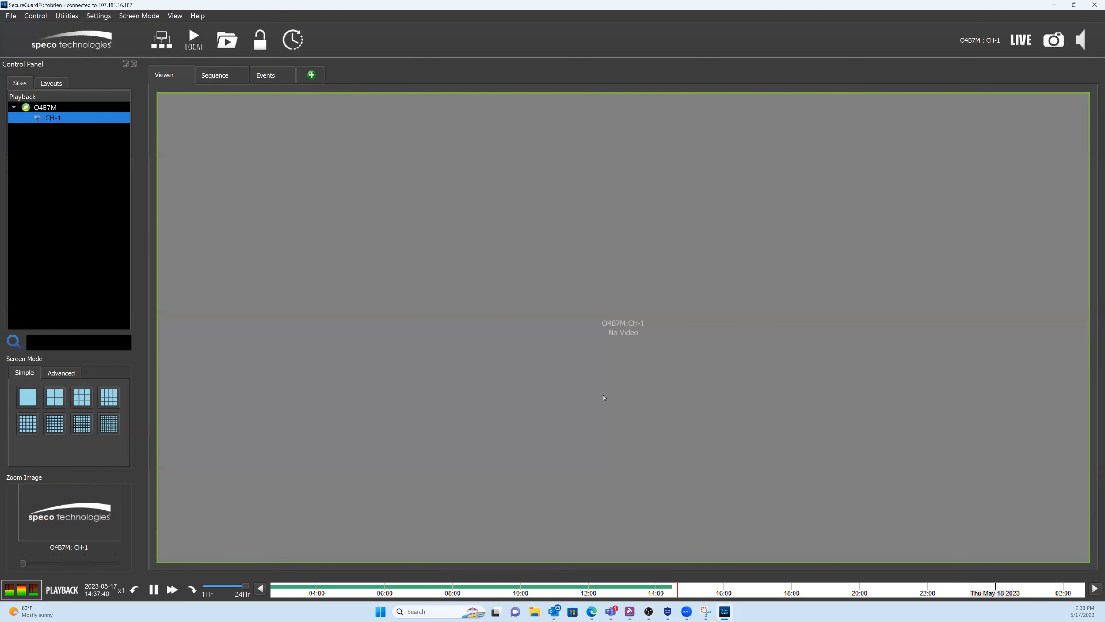
drag(634, 595, 640, 595)
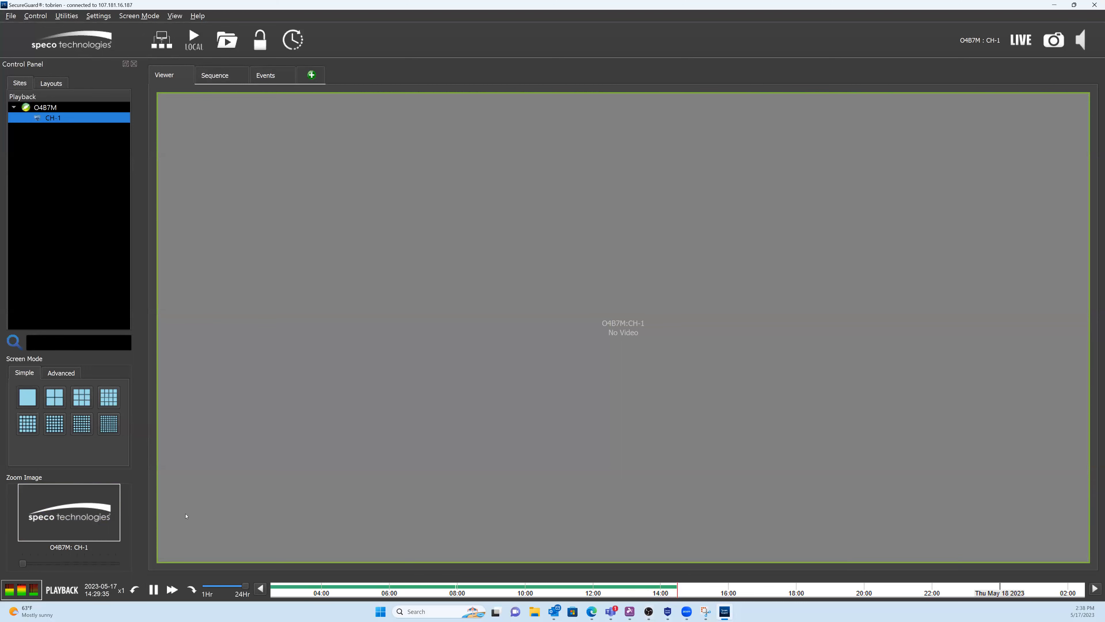
click(1021, 40)
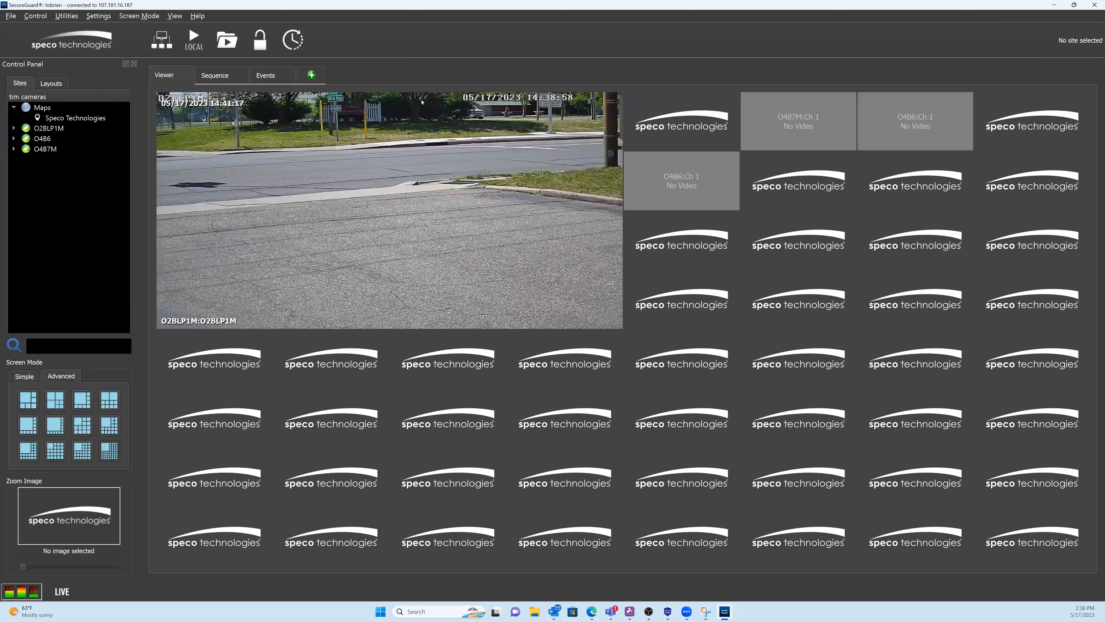
Step: Select the O2BLP1M feed and set the Server Playback date to May 11, 2023
click(315, 203)
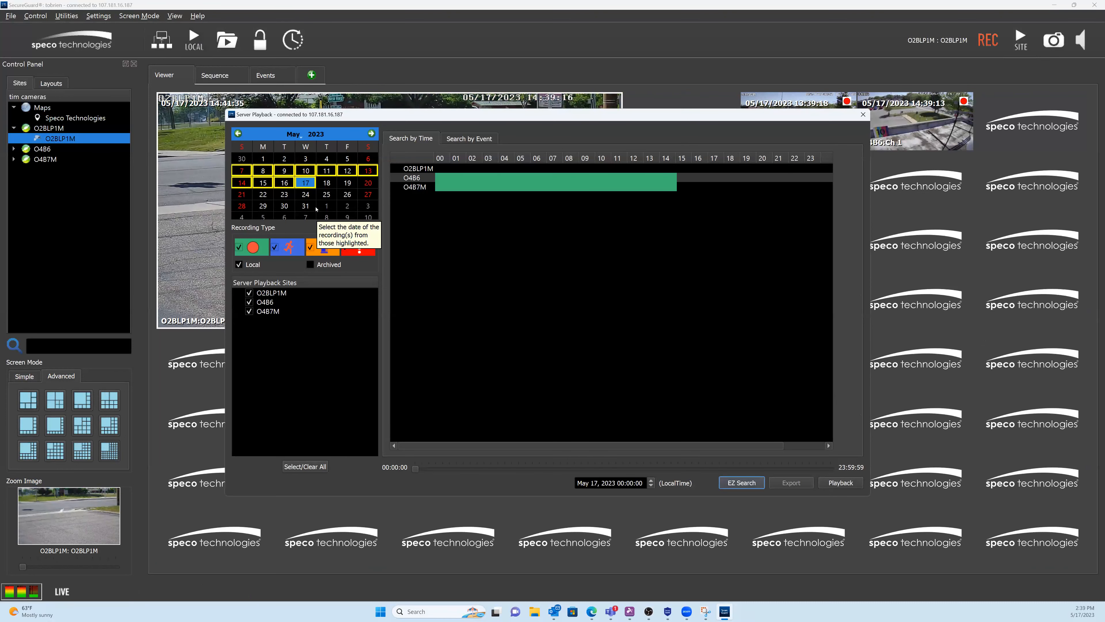
click(285, 183)
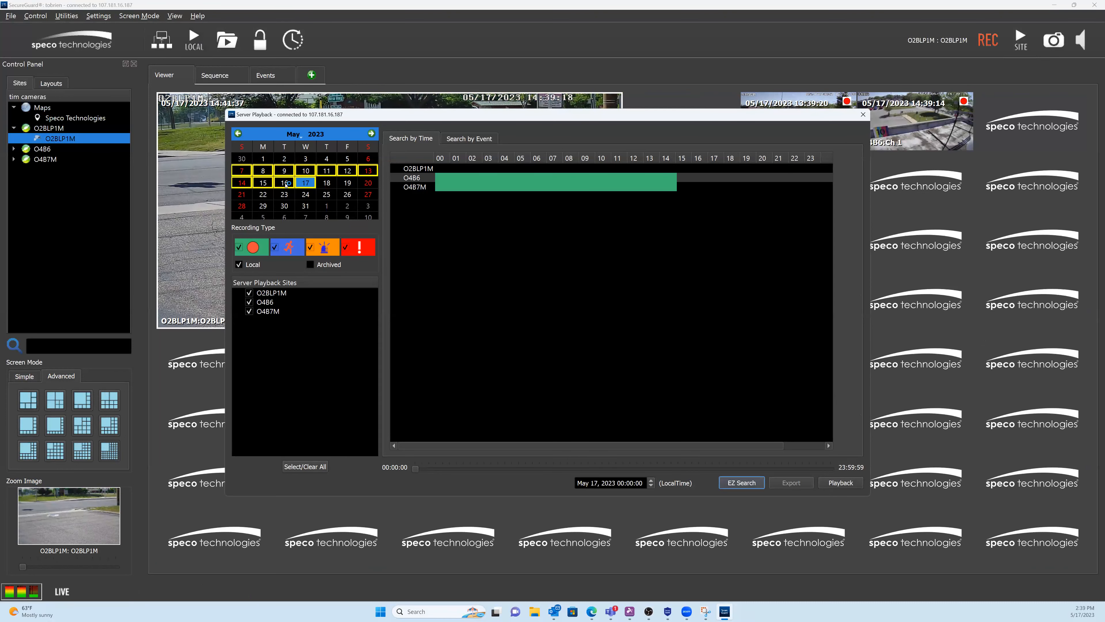
click(267, 183)
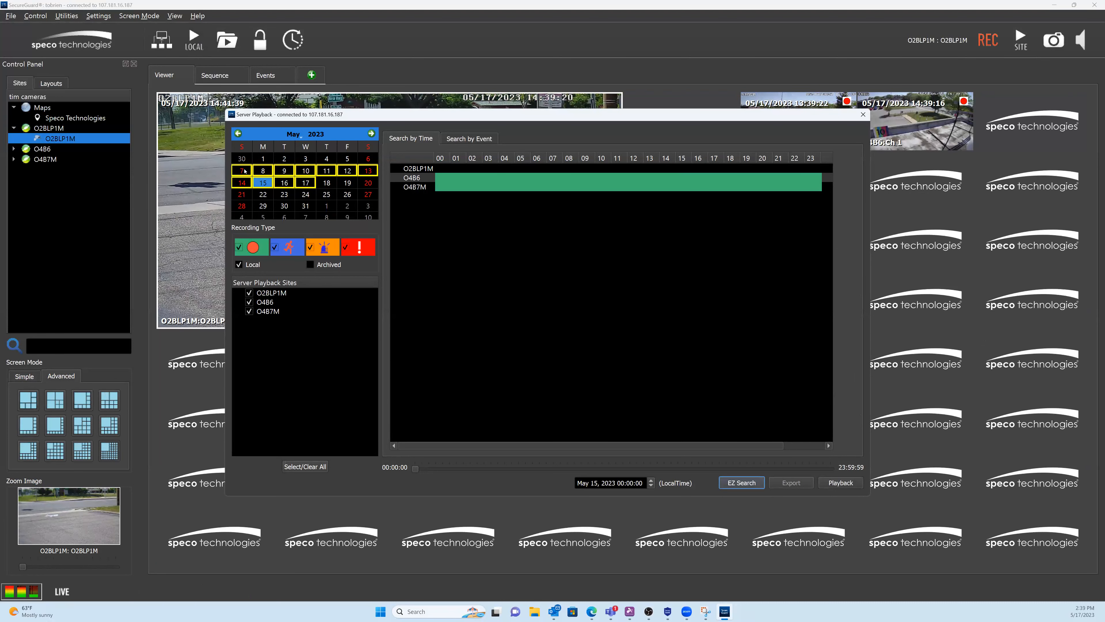
click(245, 171)
click(327, 172)
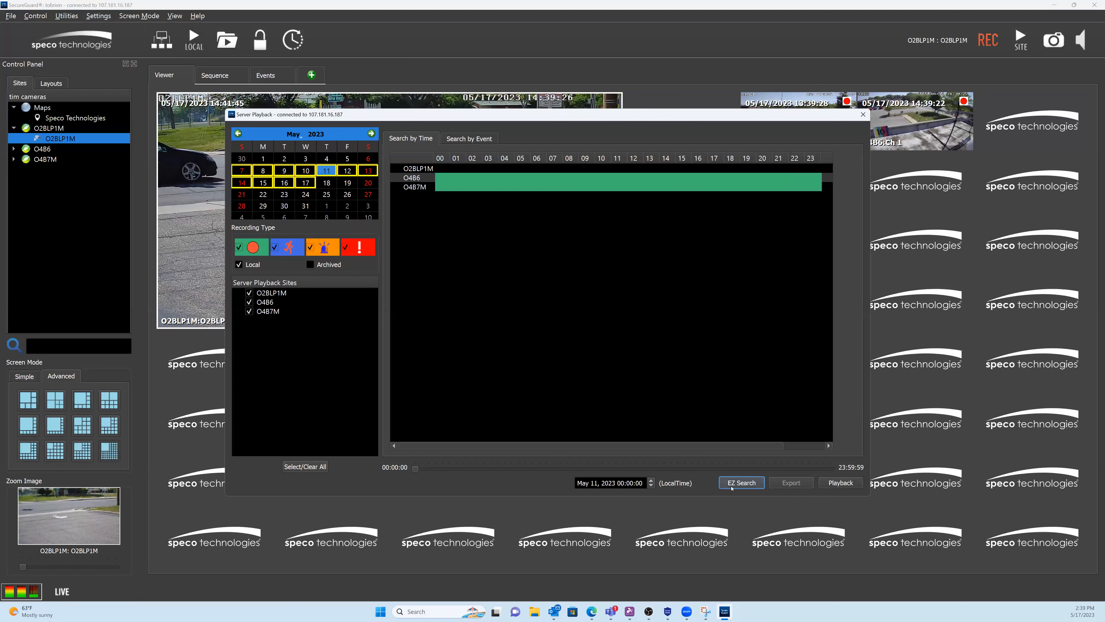
Step: Run an EZ Search of that day's recordings for the O4B6 site
click(751, 483)
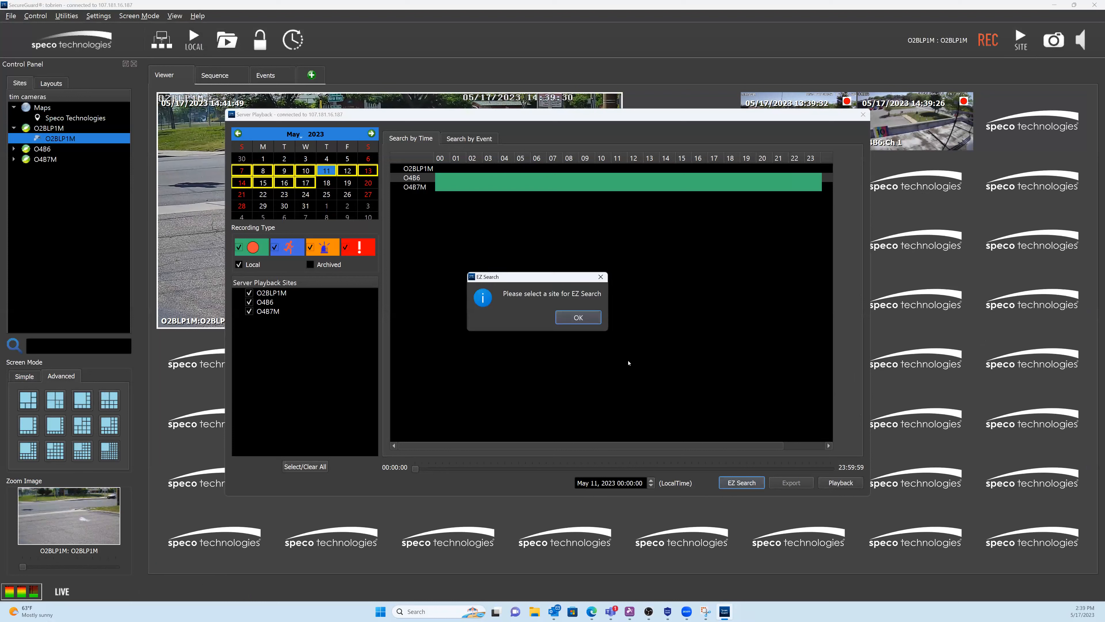
key(Return)
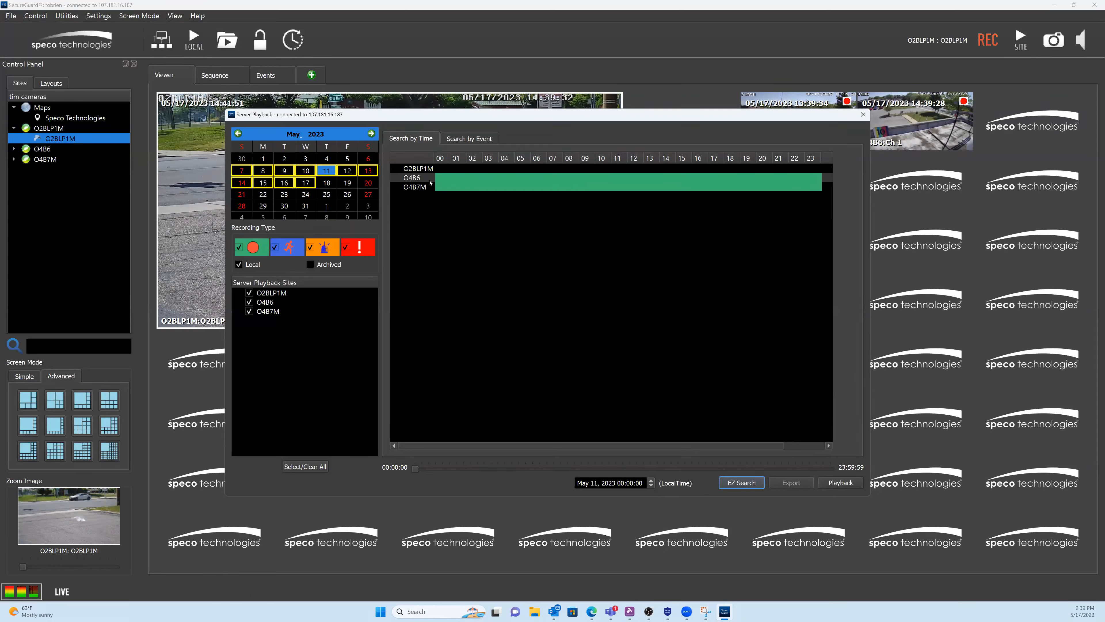
click(413, 177)
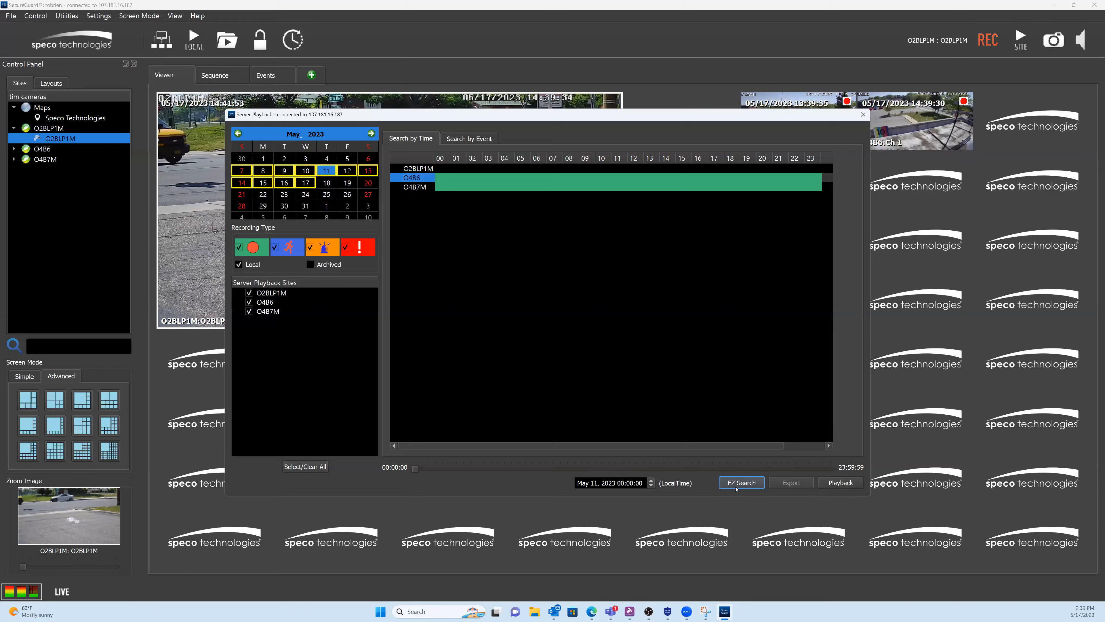
click(736, 487)
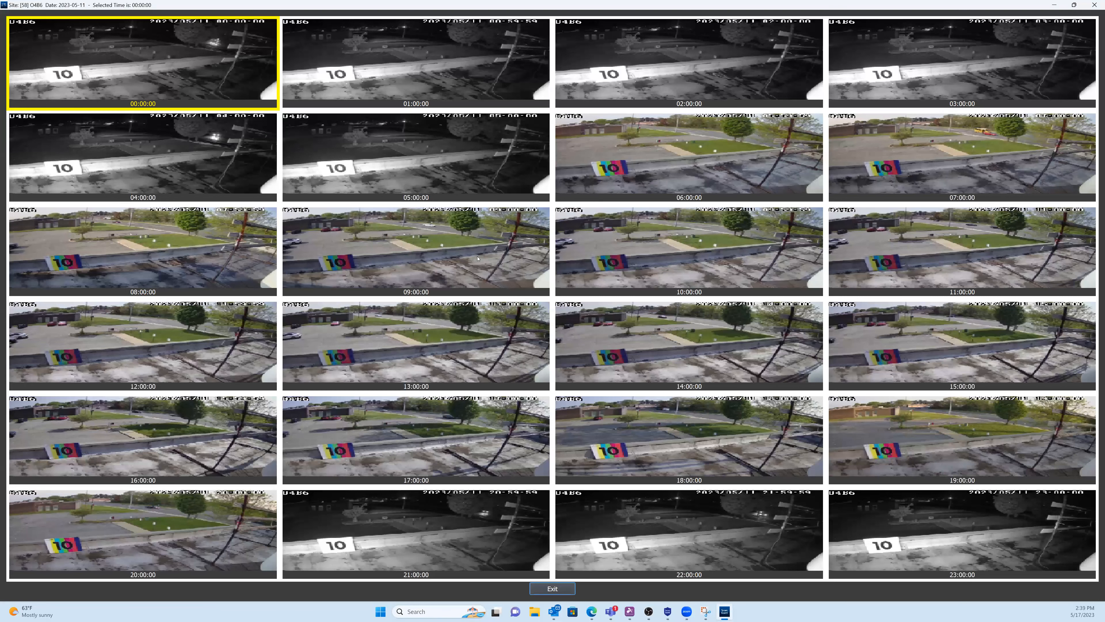
Step: Drill into the 09:00 hour thumbnails and play back from 09:12:30
double_click(483, 258)
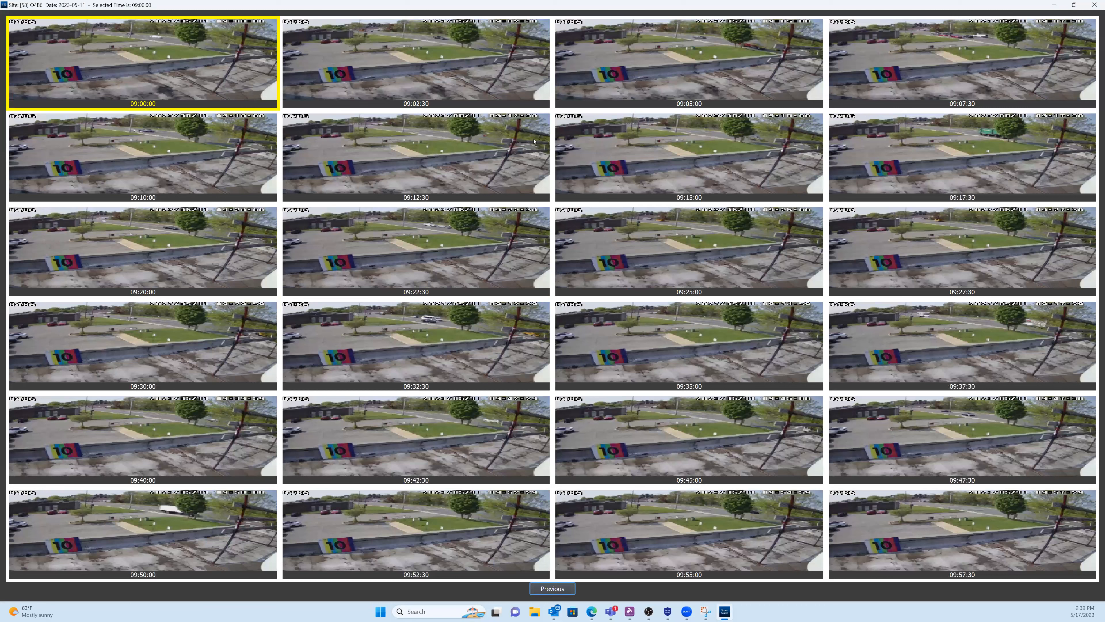
click(462, 158)
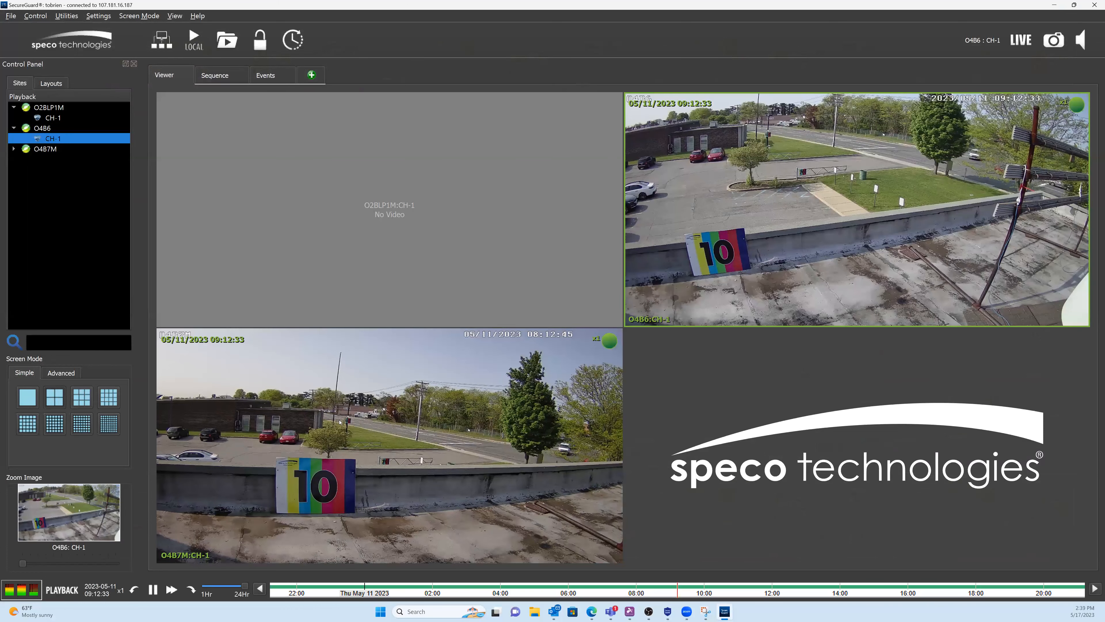
Step: Mark an O4B6 CH-1 clip from 09:12:38 to 09:13:08 for export
click(570, 383)
click(717, 270)
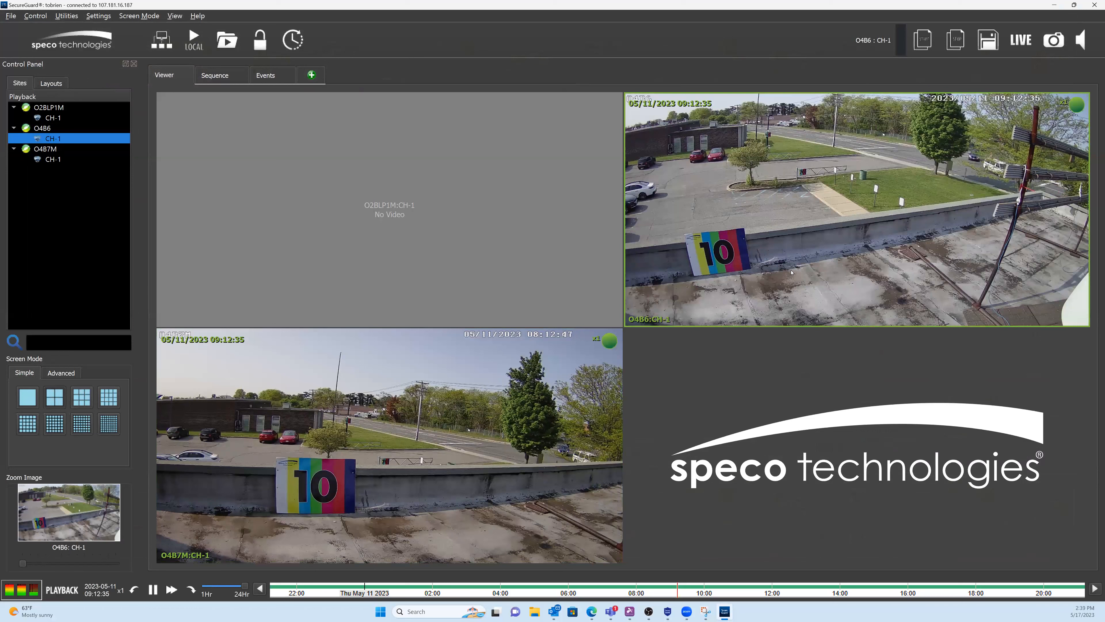
click(922, 43)
click(955, 42)
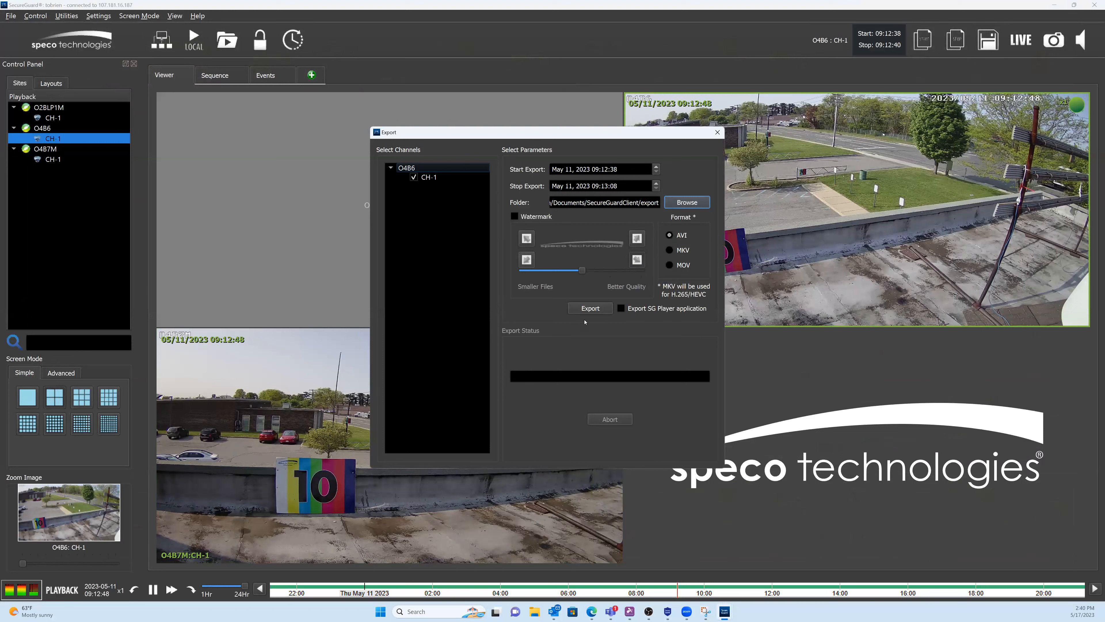
Step: Include the SG Player application in the export and choose a different export folder
click(622, 308)
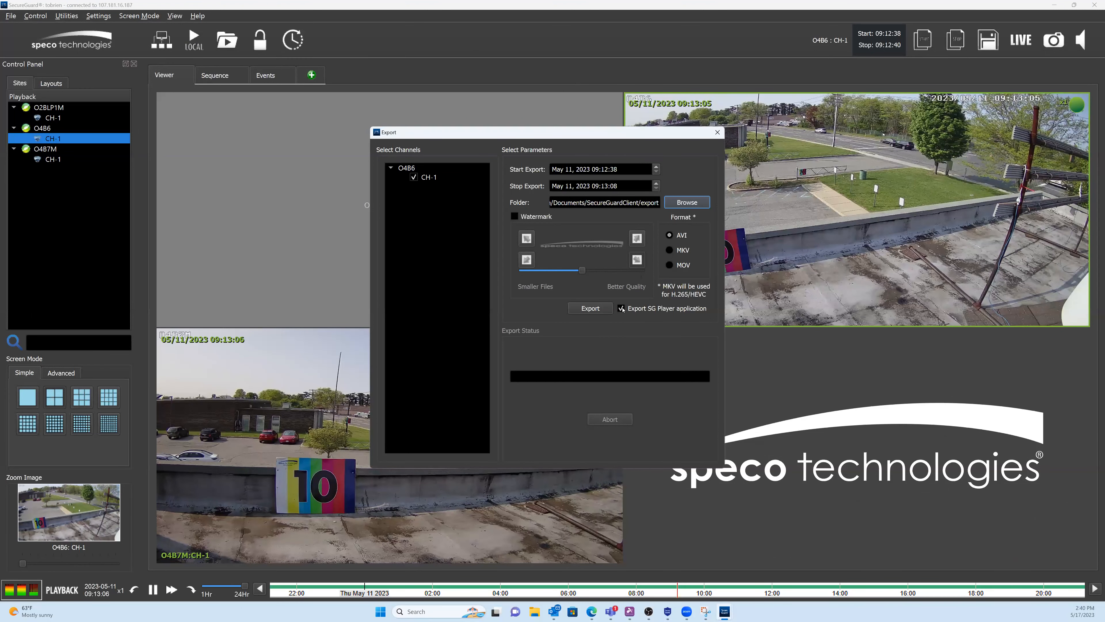
click(678, 204)
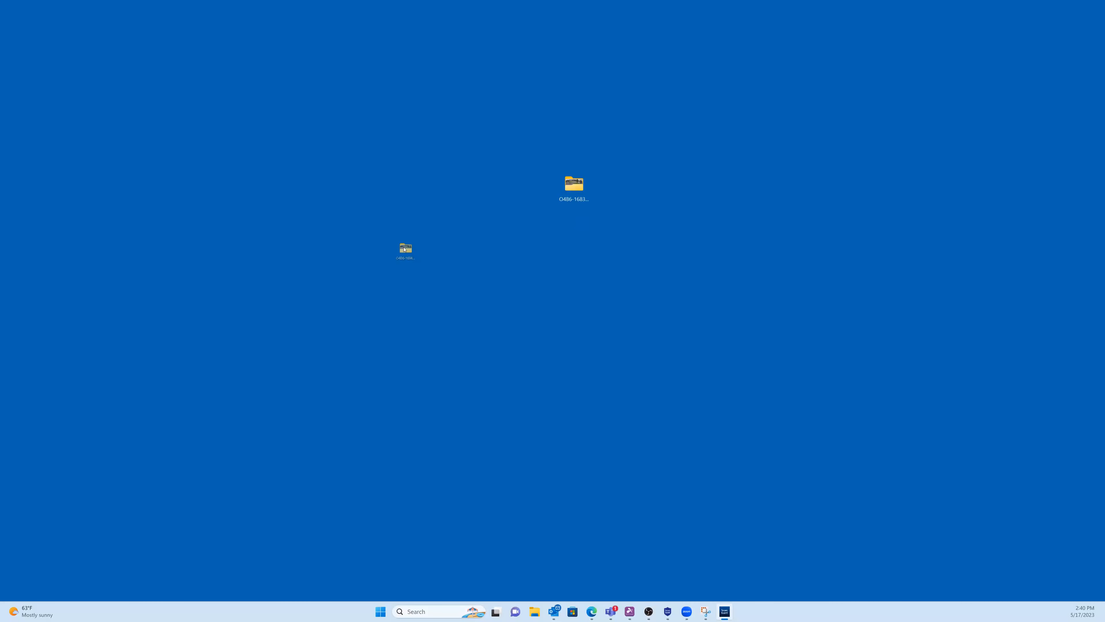
Step: Move the O4B6 export folder to another desktop spot and open it
drag(404, 249, 415, 274)
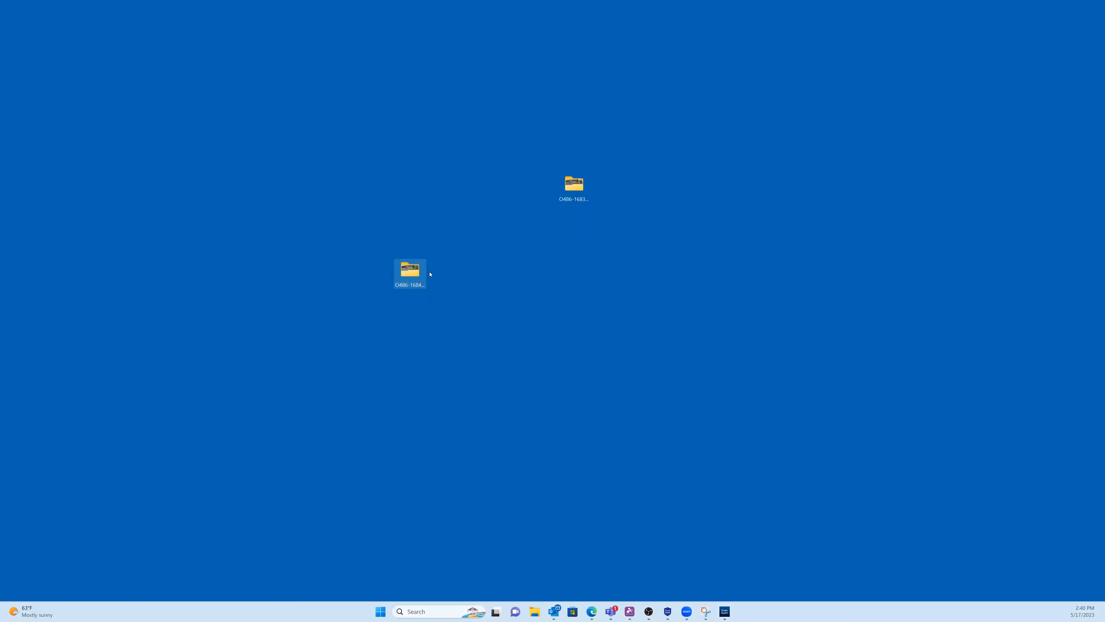
double_click(409, 270)
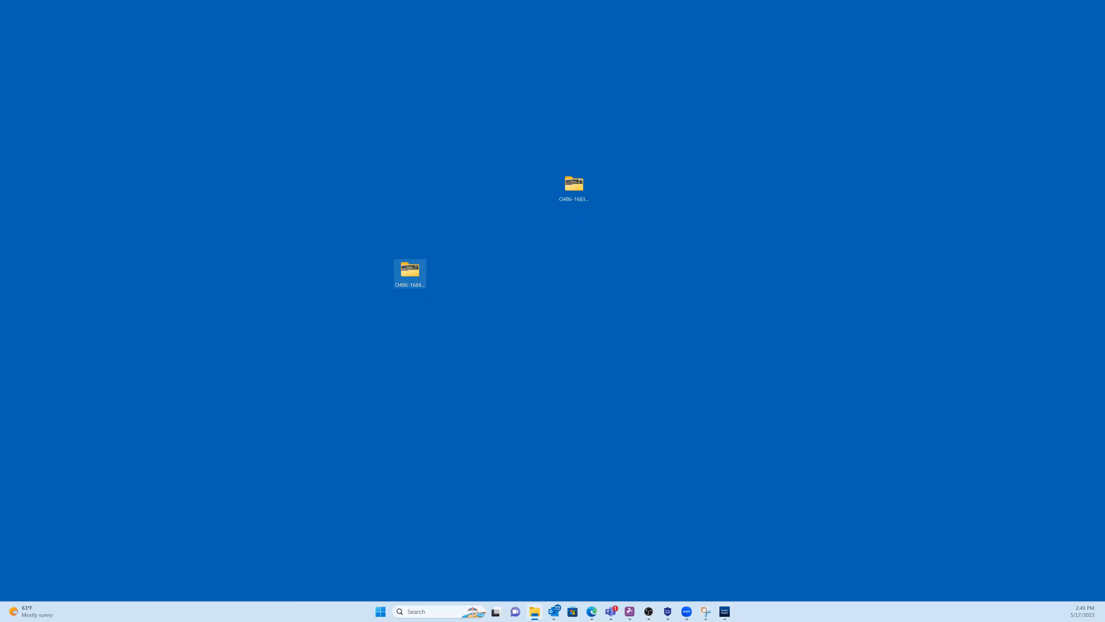